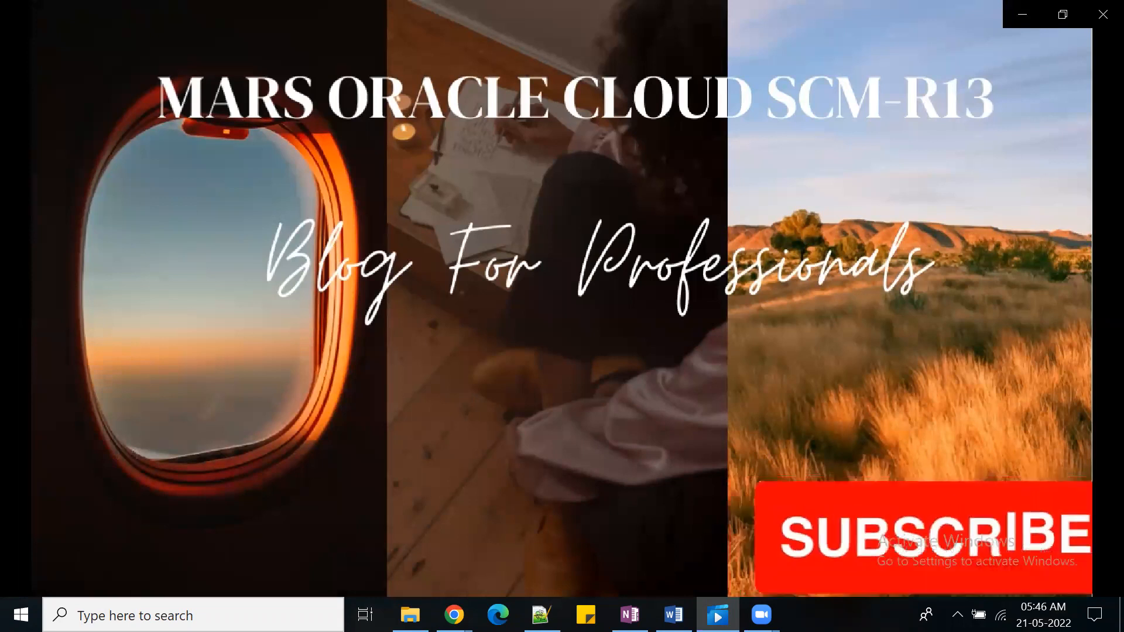
Close the MarsSCM intro video and switch to the "new 7" notes in Notepad++.
{"action": "mouse_move", "coordinate": [572, 439]}
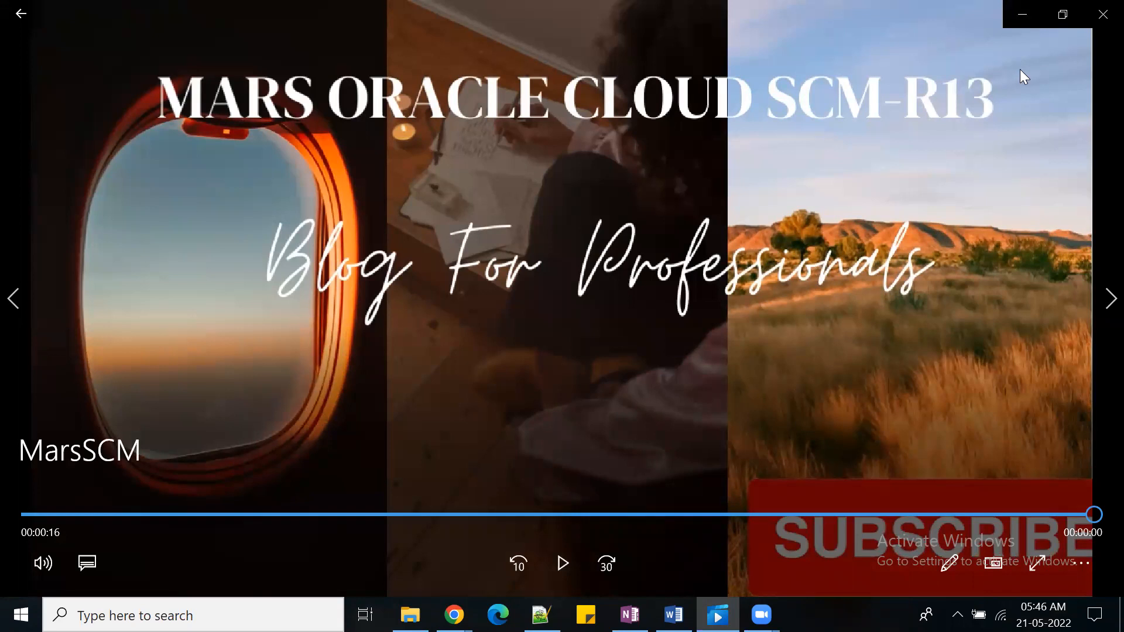
{"action": "left_click", "coordinate": [1100, 14]}
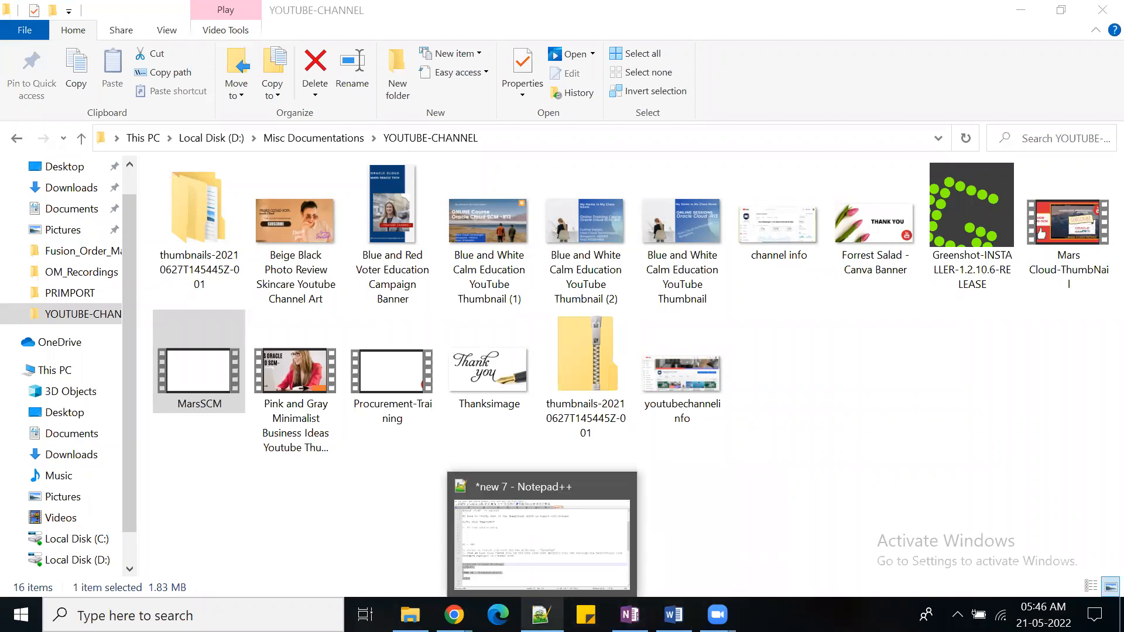
{"action": "left_click", "coordinate": [615, 538]}
{"action": "scroll", "coordinate": [517, 400], "scroll_direction": "up", "scroll_amount": 3}
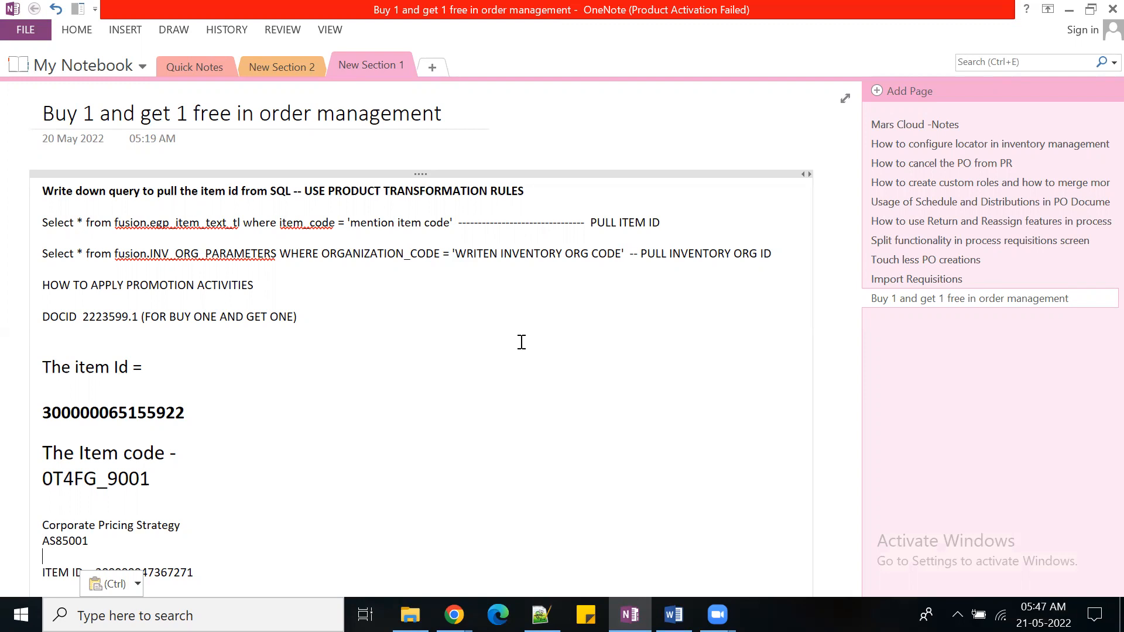
Below 97399 on the OneNote page, start a numbered list with "We have to know for which item you wanted to make buy one get one".
{"action": "scroll", "coordinate": [469, 475], "scroll_direction": "down", "scroll_amount": 3}
{"action": "left_click", "coordinate": [173, 479]}
{"action": "key", "text": "Return"}
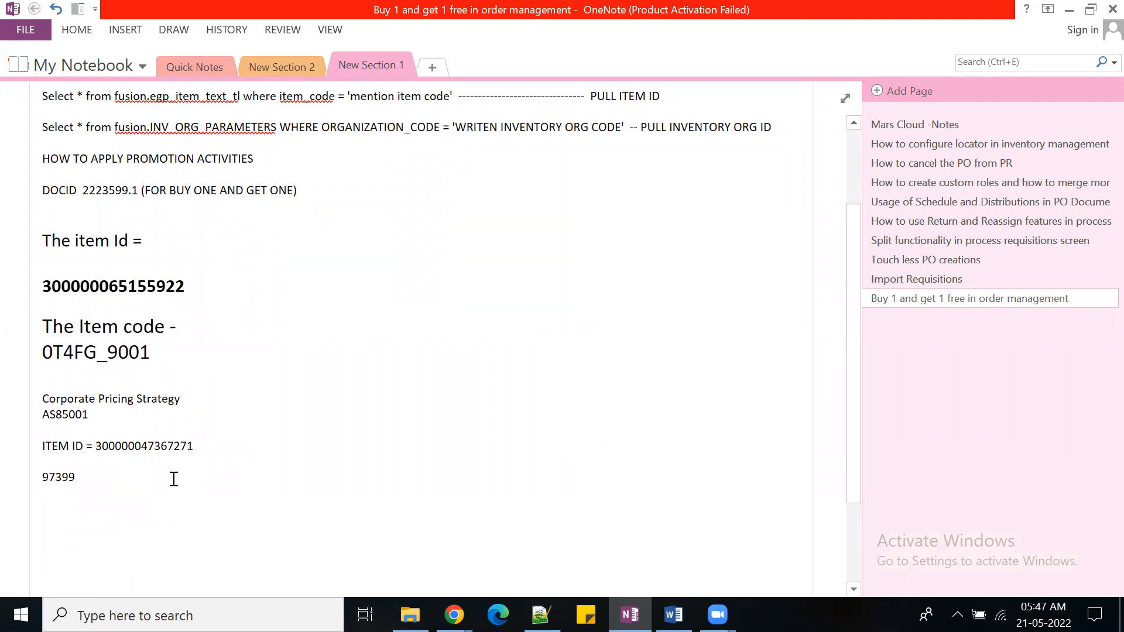
{"action": "type", "text": "1. WE HAVE"}
{"action": "key", "text": "BackSpace"}
{"action": "key", "text": "BackSpace"}
{"action": "key", "text": "BackSpace"}
{"action": "key", "text": "BackSpace"}
{"action": "key", "text": "BackSpace"}
{"action": "key", "text": "BackSpace"}
{"action": "type", "text": "e have to know for "}
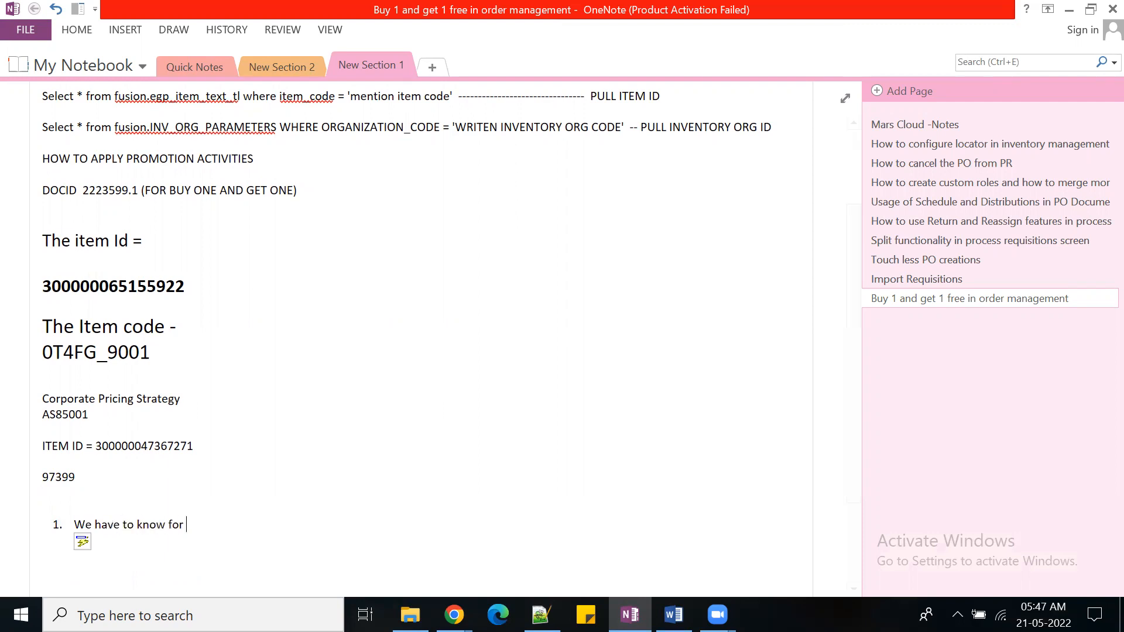
{"action": "type", "text": "which item you wanted to "}
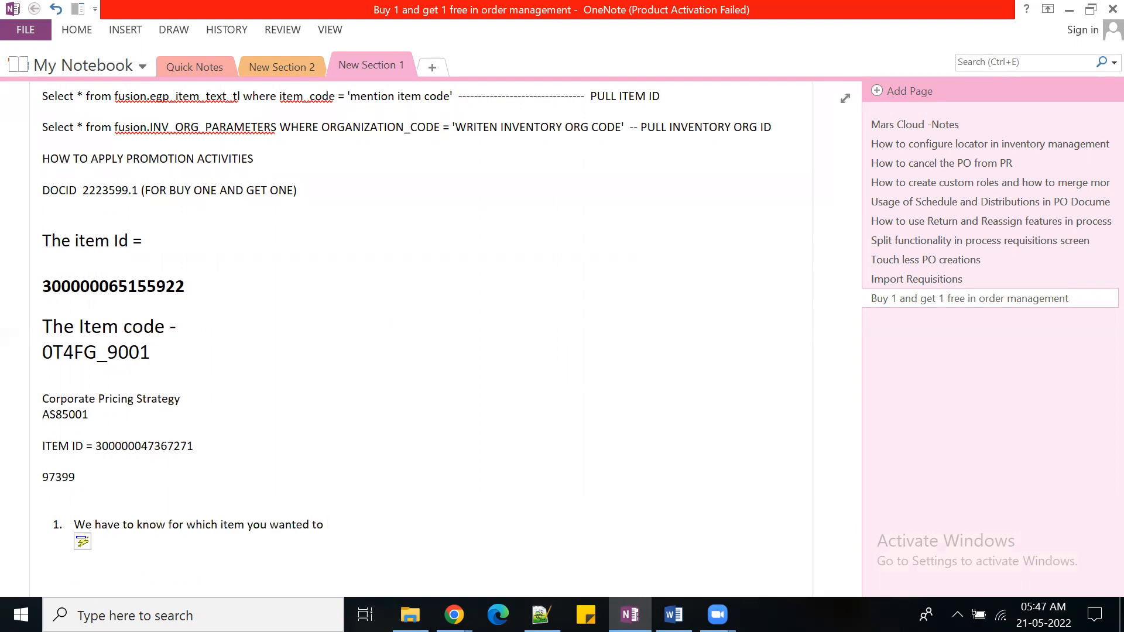
{"action": "type", "text": "make buy one get one"}
{"action": "key", "text": "Return"}
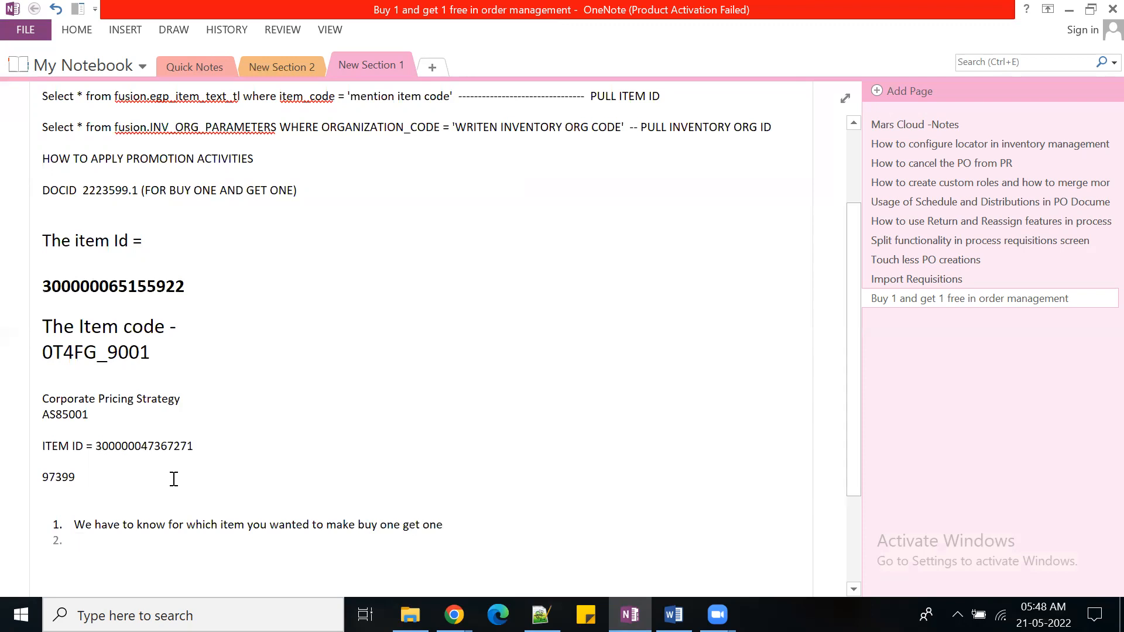
Add the second list item, "Derive item ID from report and analytics .. Pull the item id".
{"action": "type", "text": "we"}
{"action": "key", "text": "BackSpace"}
{"action": "key", "text": "BackSpace"}
{"action": "type", "text": "derive item ID from report and analy"}
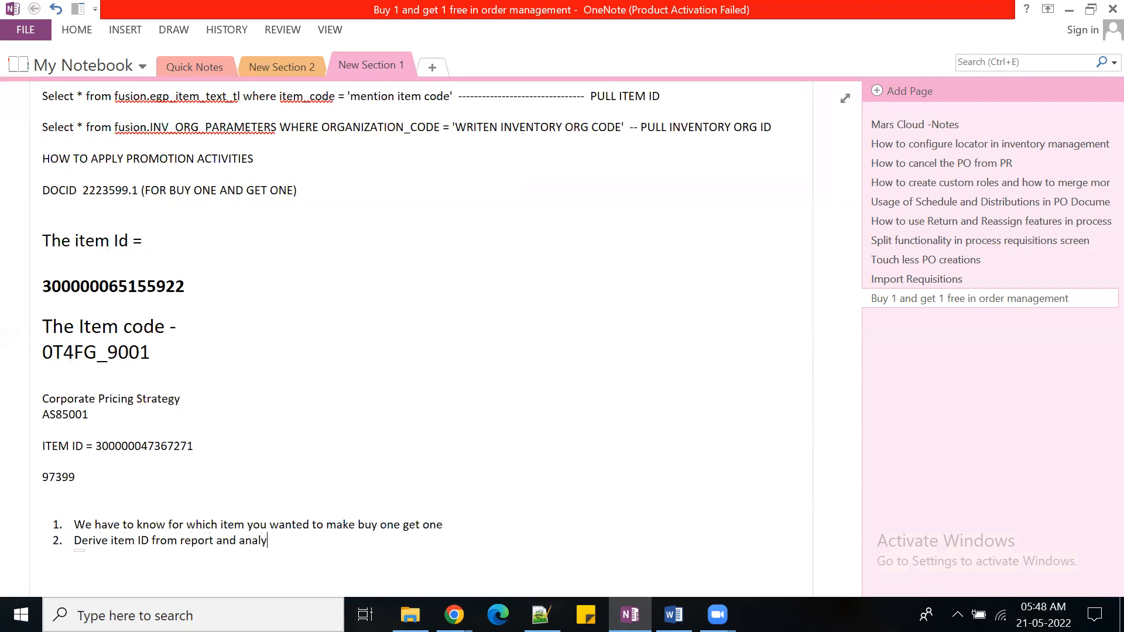
{"action": "type", "text": "tics .."}
{"action": "type", "text": "Pull the i tem id"}
{"action": "key", "text": "Return"}
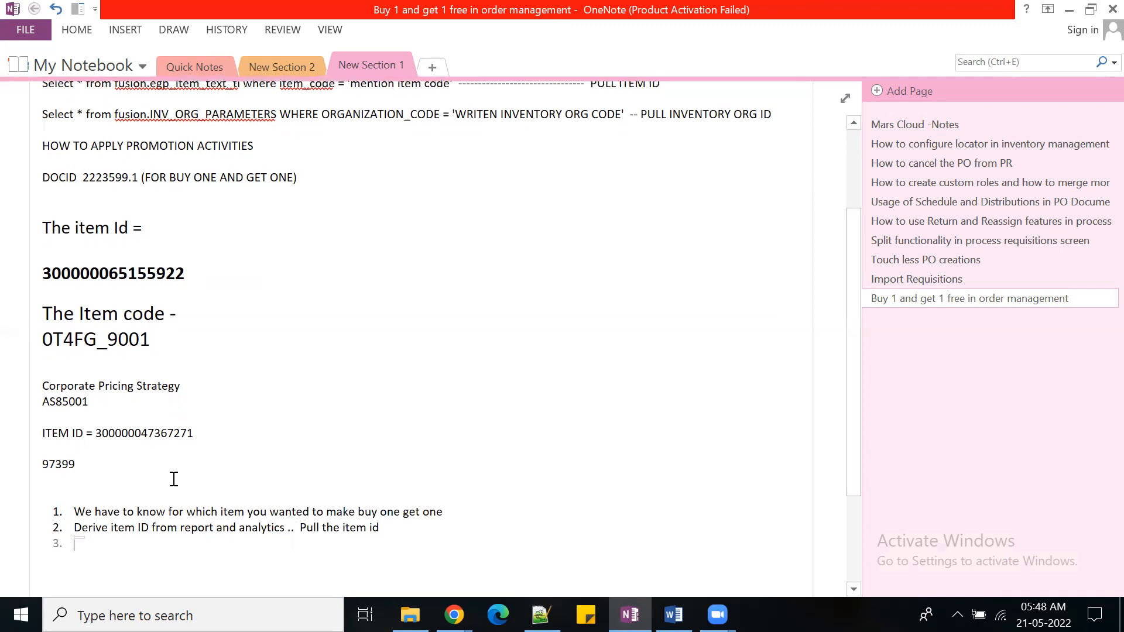
Add the third list item, "Write product transformation rule for your item".
{"action": "type", "text": "and"}
{"action": "key", "text": "BackSpace"}
{"action": "key", "text": "BackSpace"}
{"action": "key", "text": "BackSpace"}
{"action": "type", "text": "w"}
{"action": "key", "text": "BackSpace"}
{"action": "type", "text": "rite"}
{"action": "key", "text": "BackSpace"}
{"action": "key", "text": "BackSpace"}
{"action": "key", "text": "BackSpace"}
{"action": "type", "text": "e"}
{"action": "key", "text": "BackSpace"}
{"action": "type", "text": "ite pr"}
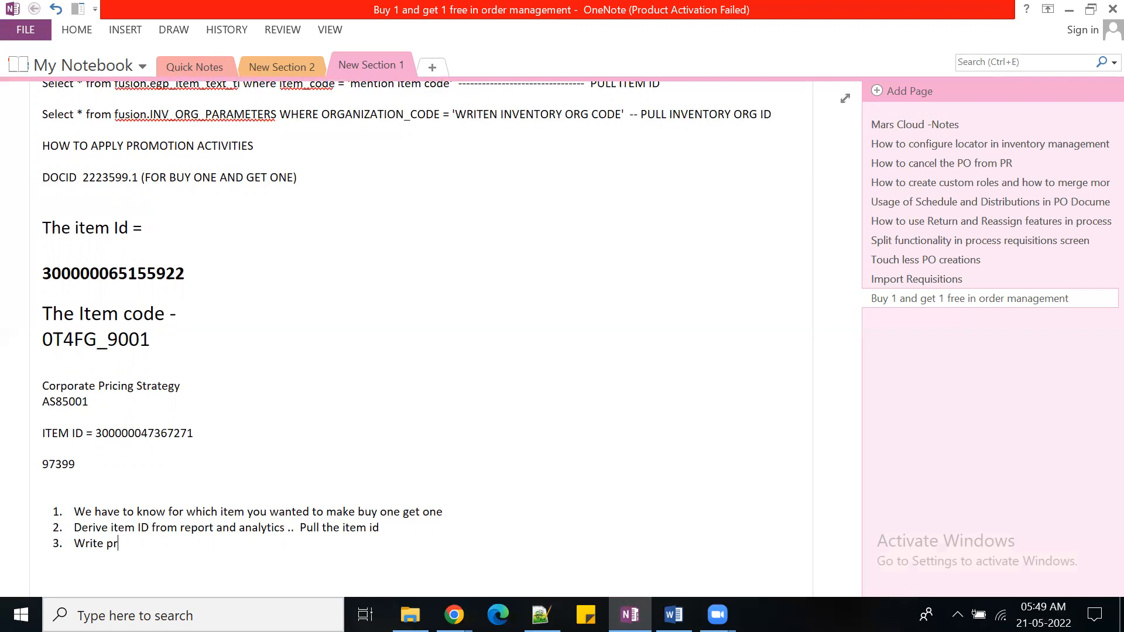
{"action": "type", "text": "oduct transformation rule"}
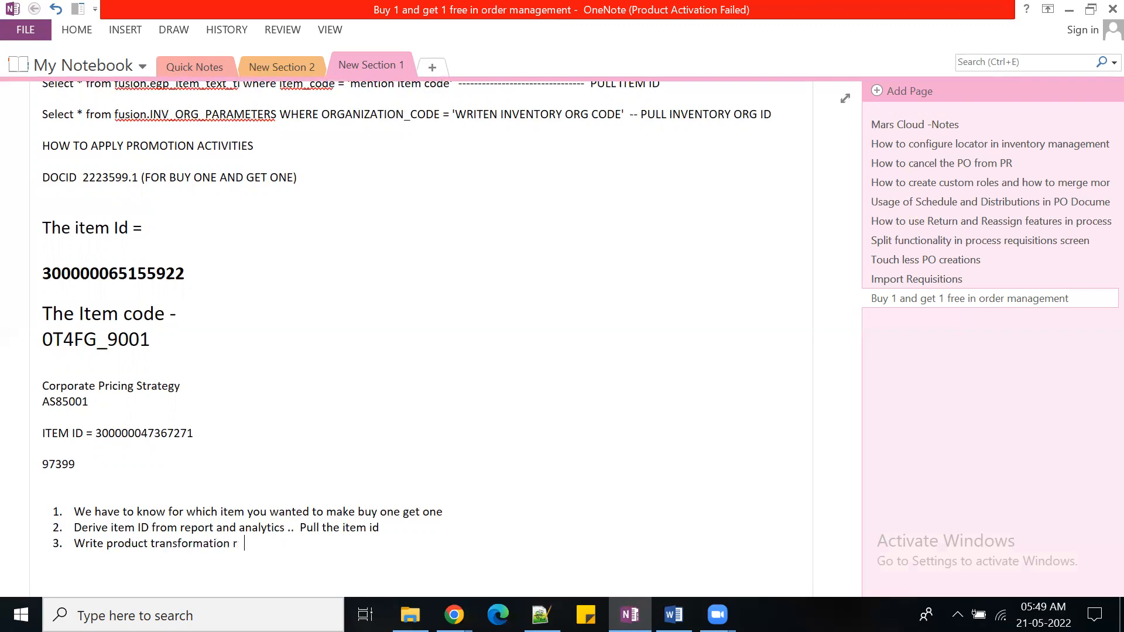
{"action": "type", "text": " for your item"}
{"action": "key", "text": "Return"}
Add the fourth list item, "Release the product transformation rule".
{"action": "type", "text": "Release the"}
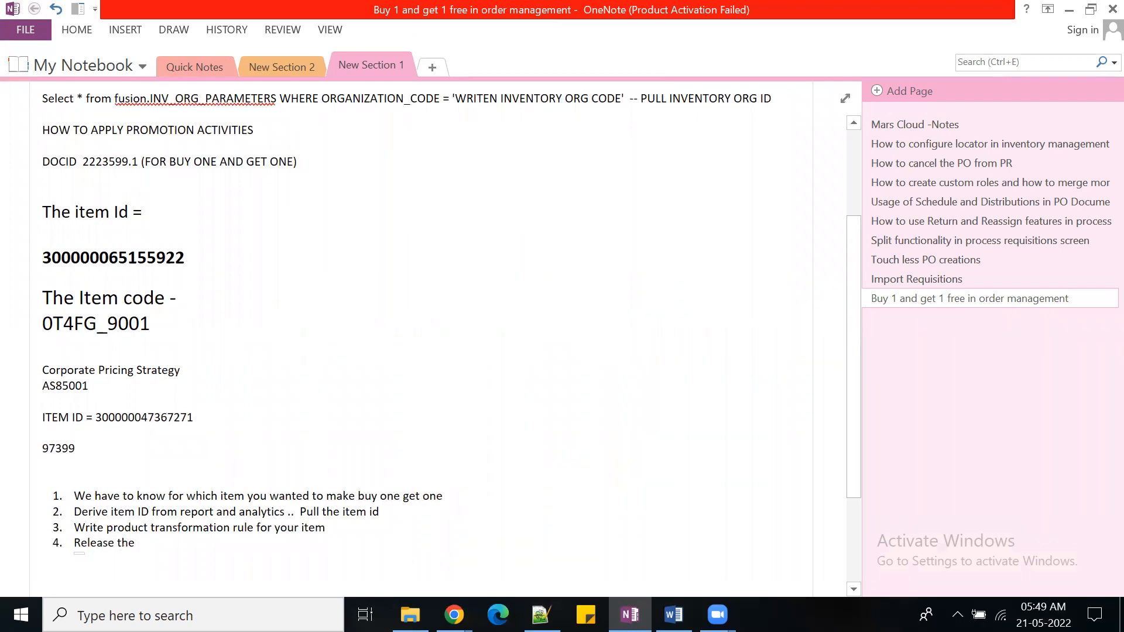
{"action": "type", "text": " product transformatio"}
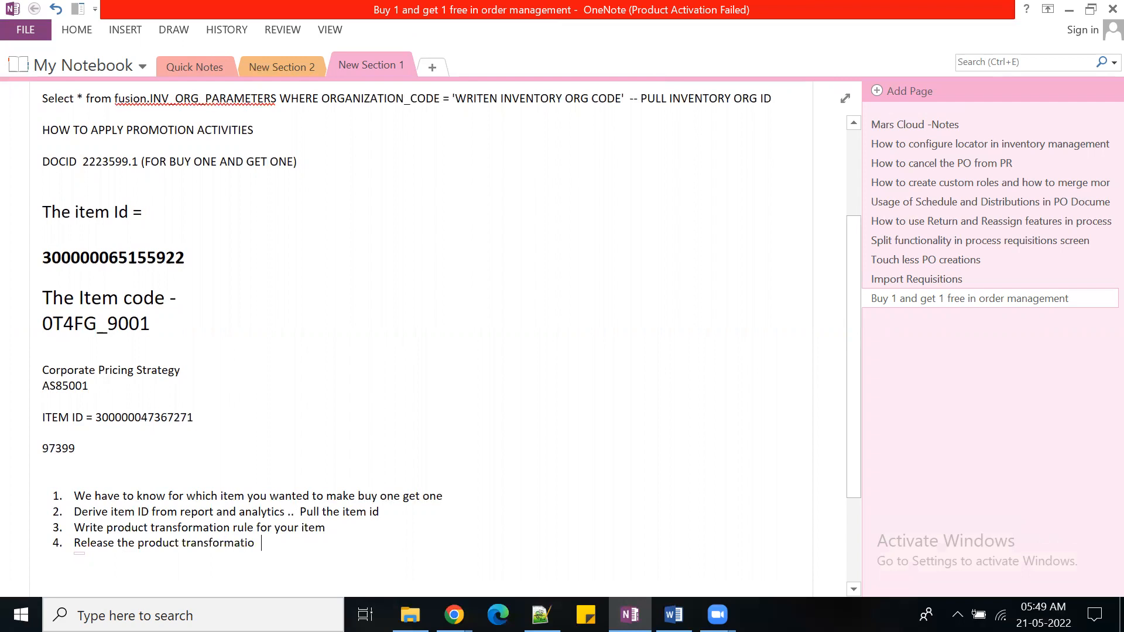
{"action": "type", "text": "n rule"}
{"action": "key", "text": "Return"}
Add item 5: "Create order so that moment once you save the order, system automatically insert new row as same item with price as 'zero'".
{"action": "type", "text": "Create order so "}
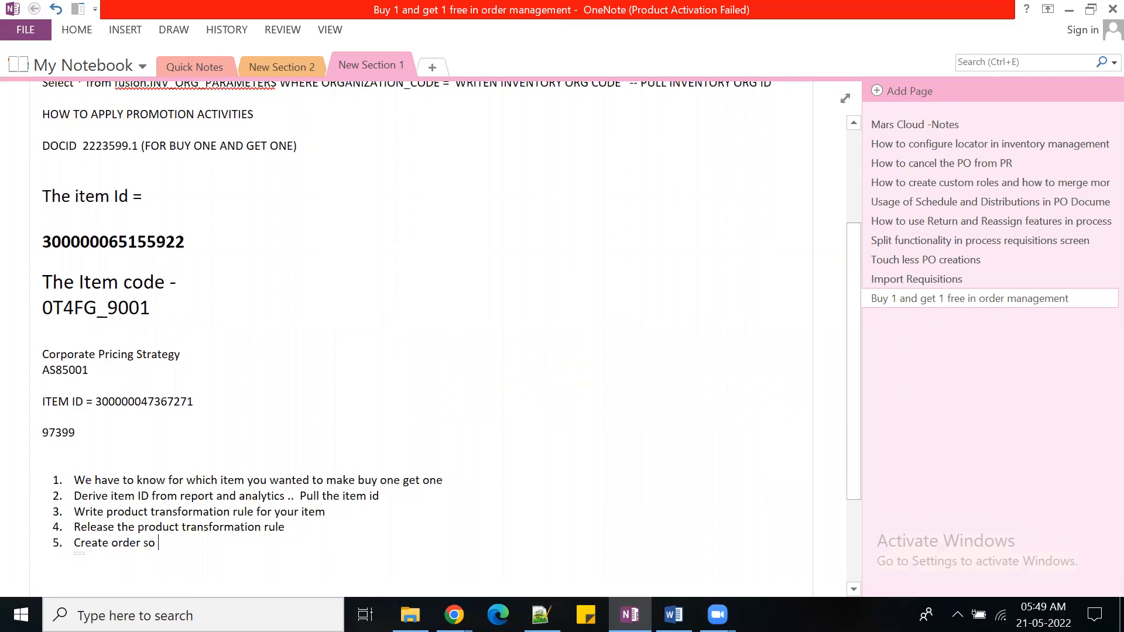
{"action": "type", "text": "that moment"}
{"action": "type", "text": "ce y"}
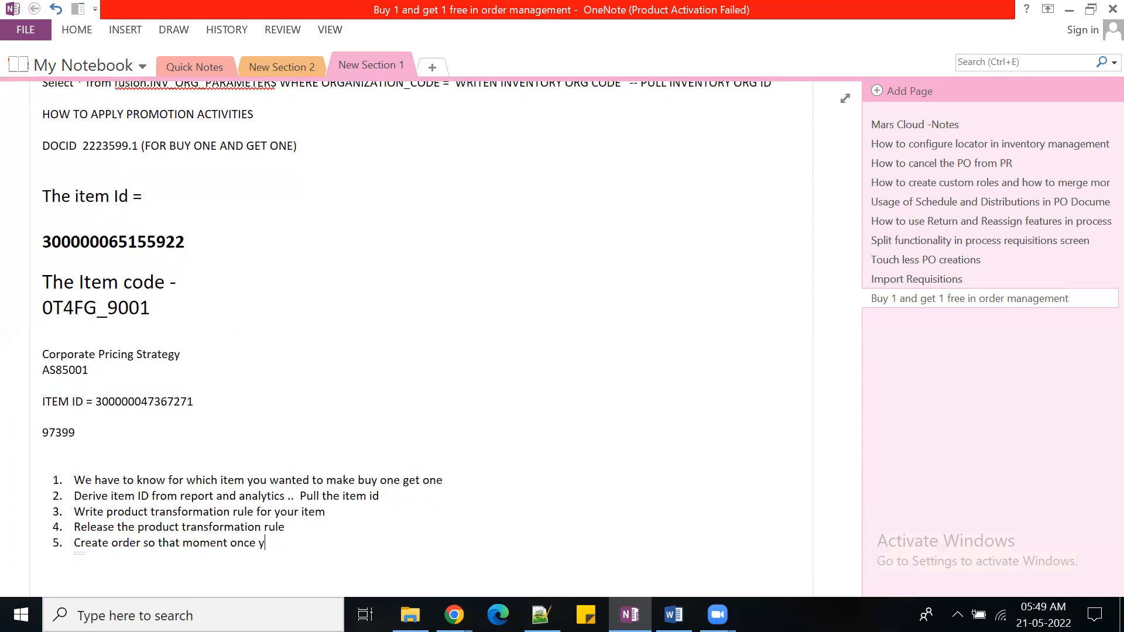
{"action": "type", "text": "ou save the order, system "}
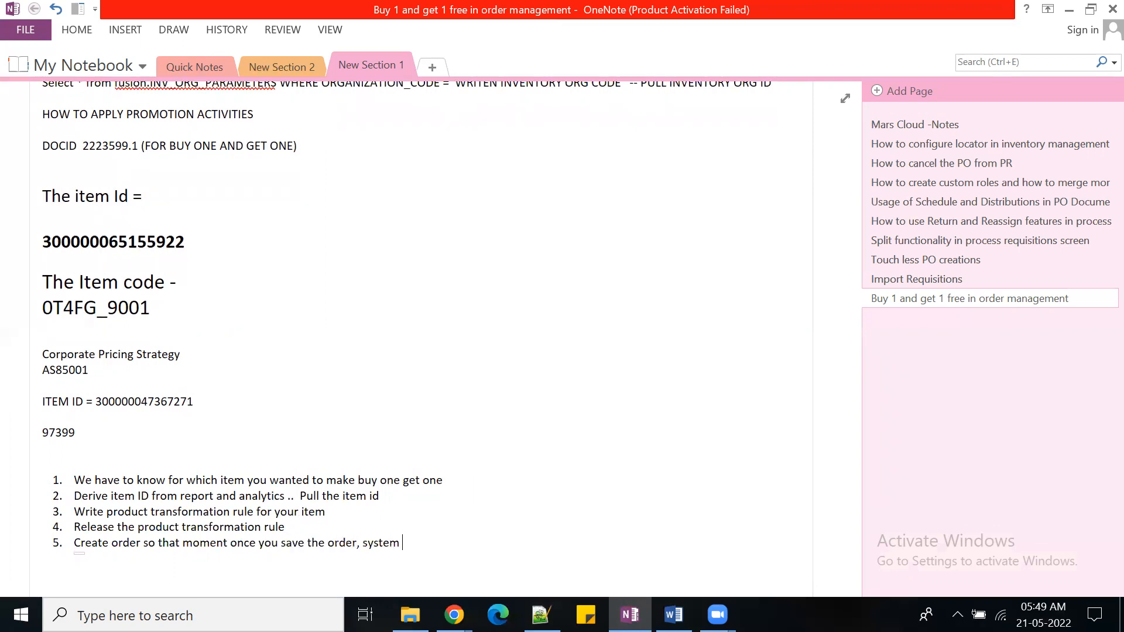
{"action": "type", "text": "automatically insert new row"}
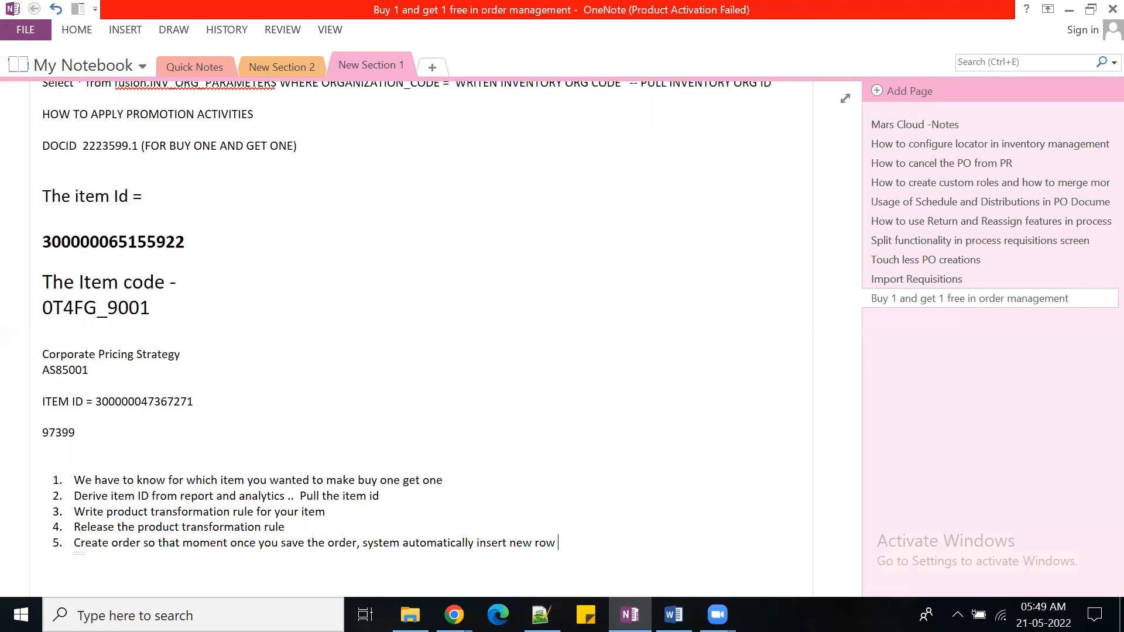
{"action": "type", "text": " as same item with price as 'zero"}
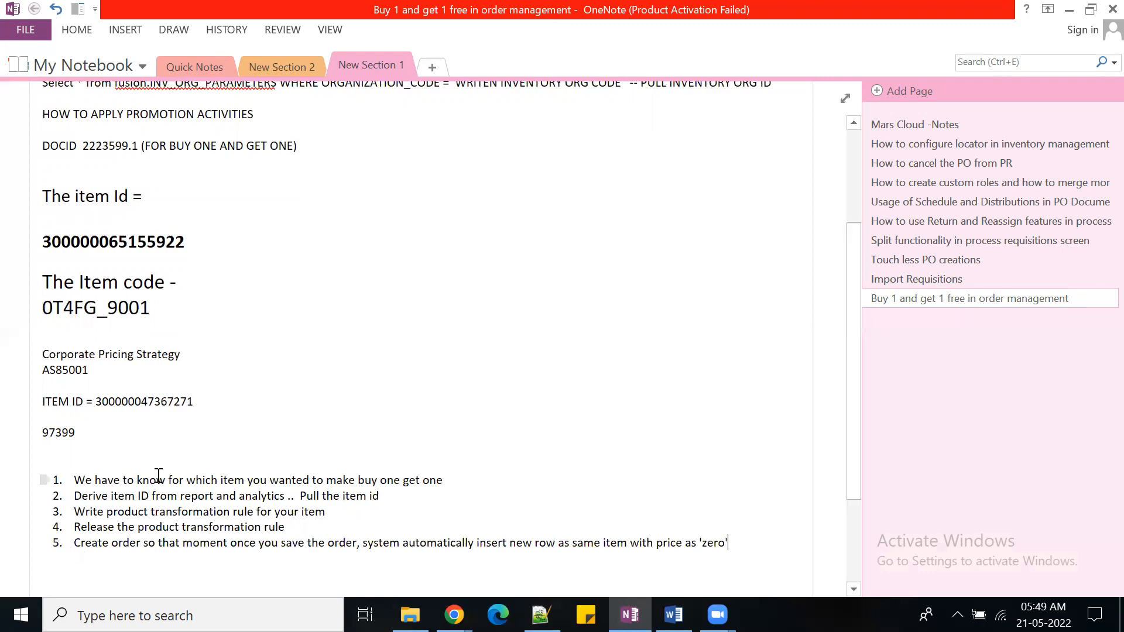
Review the numbered procedure, highlighting the lines on choosing the item, writing the product transformation rule and releasing it.
{"action": "scroll", "coordinate": [158, 475], "scroll_direction": "down", "scroll_amount": 1}
{"action": "left_click_drag", "start_coordinate": [445, 416], "coordinate": [179, 416]}
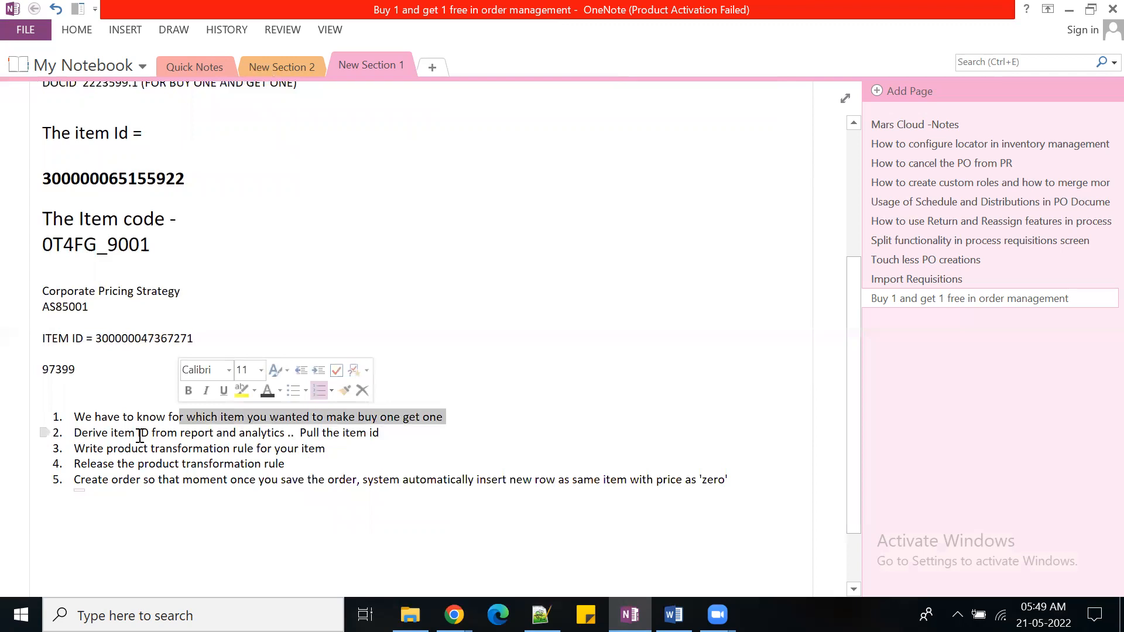
{"action": "left_click", "coordinate": [385, 435]}
{"action": "left_click_drag", "start_coordinate": [81, 450], "coordinate": [327, 449]}
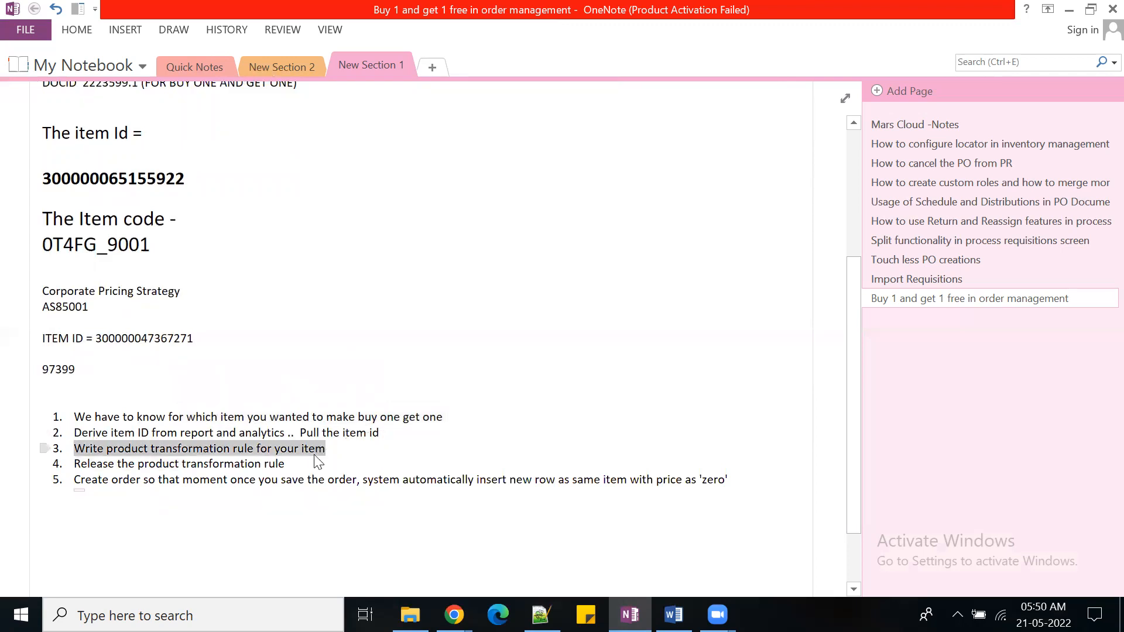
{"action": "left_click_drag", "start_coordinate": [91, 464], "coordinate": [264, 466]}
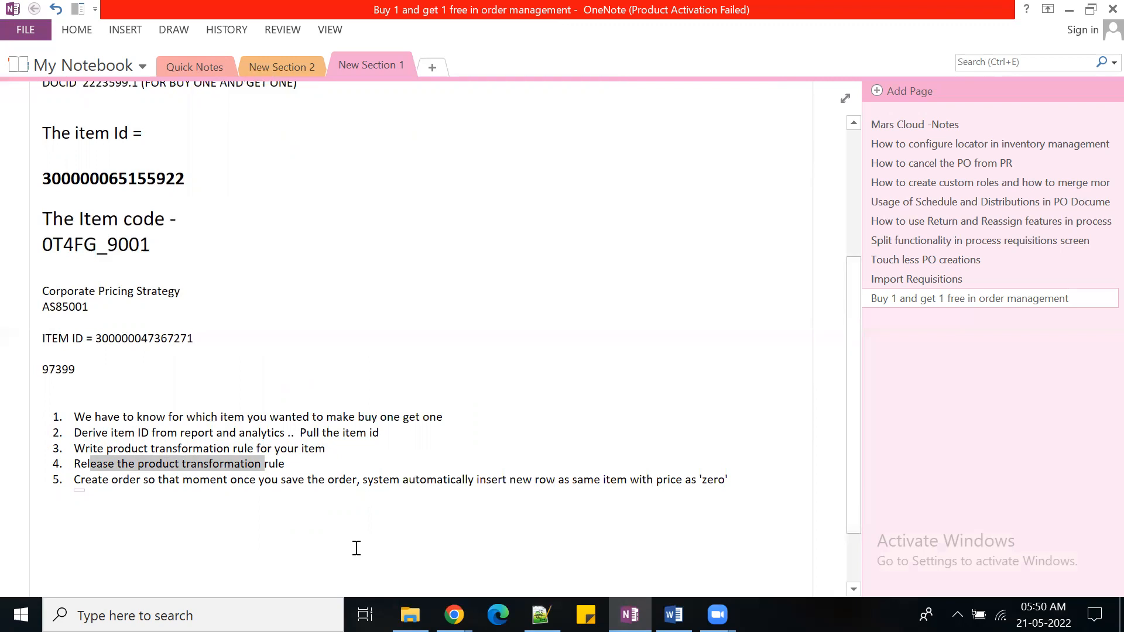
Switch to the Oracle Cloud home page in Chrome and open the Reports and Analytics catalog.
{"action": "mouse_move", "coordinate": [455, 615]}
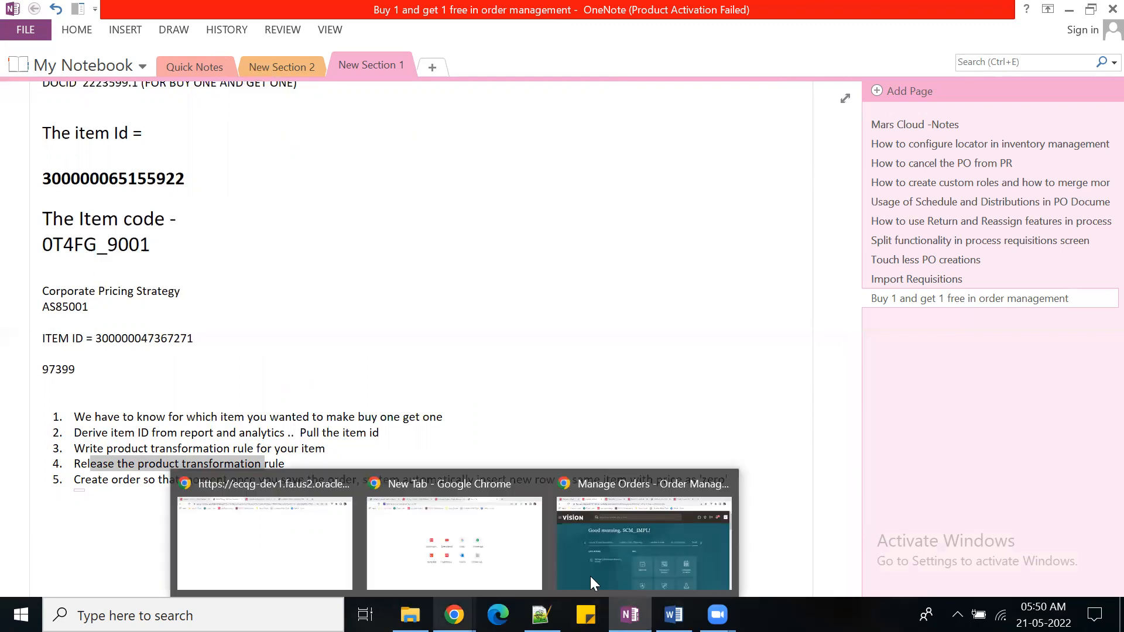
{"action": "left_click", "coordinate": [635, 563]}
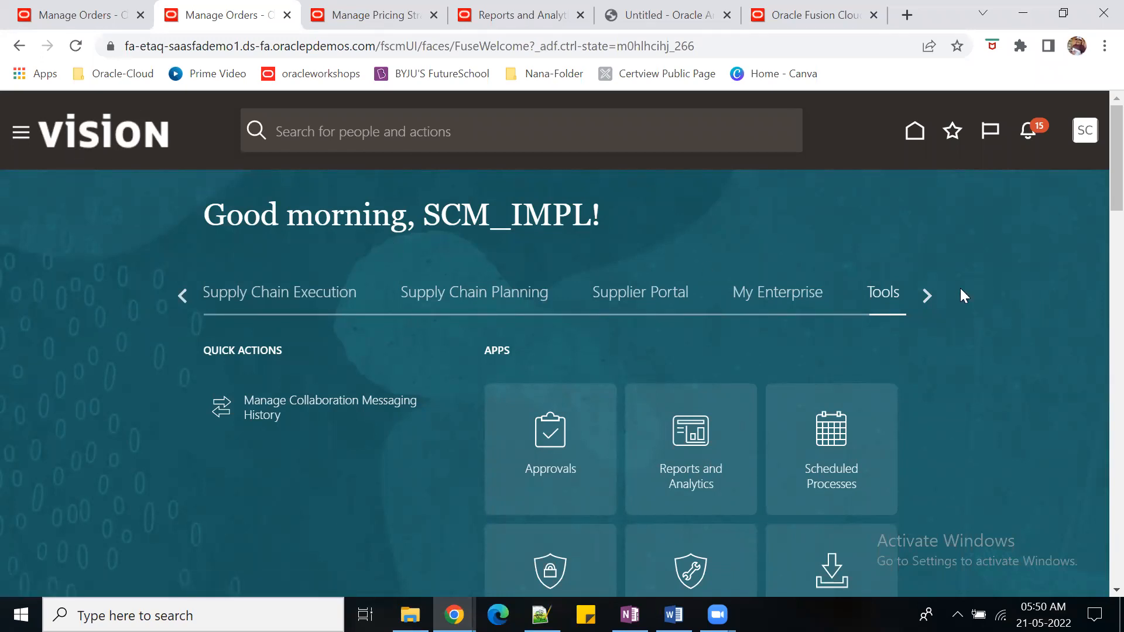
{"action": "left_click", "coordinate": [927, 296]}
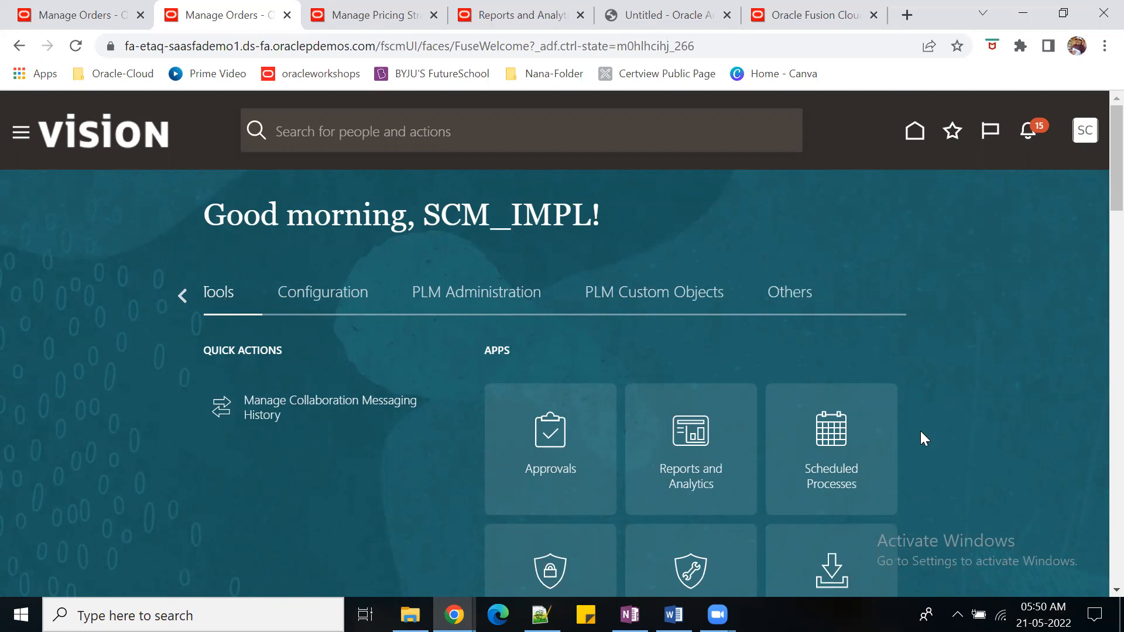
{"action": "left_click", "coordinate": [690, 482]}
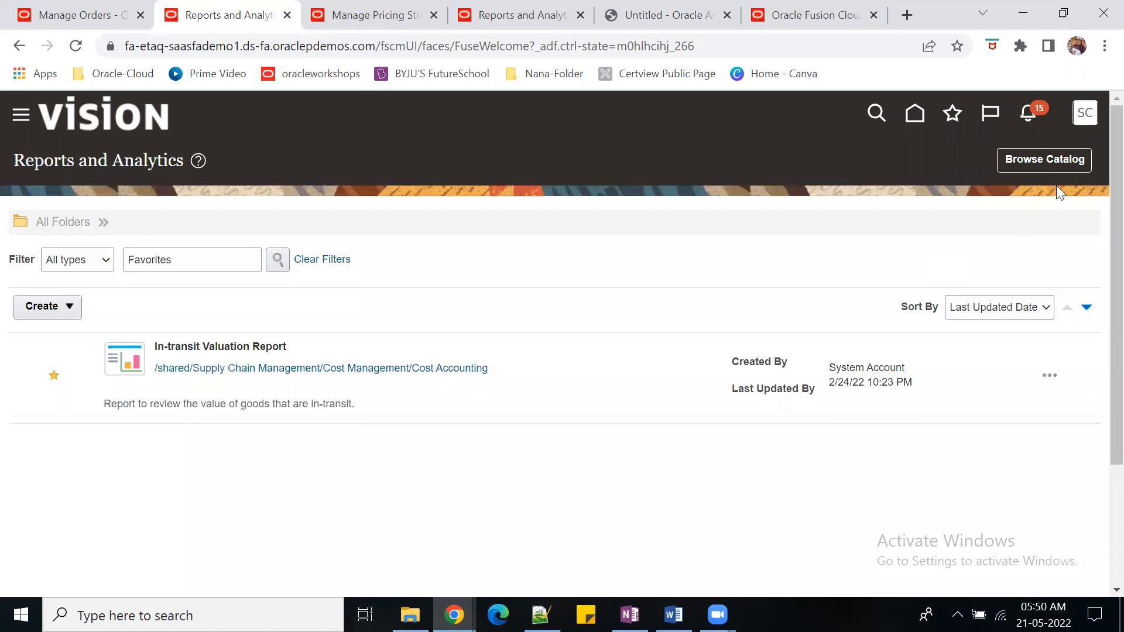
{"action": "left_click", "coordinate": [1047, 155]}
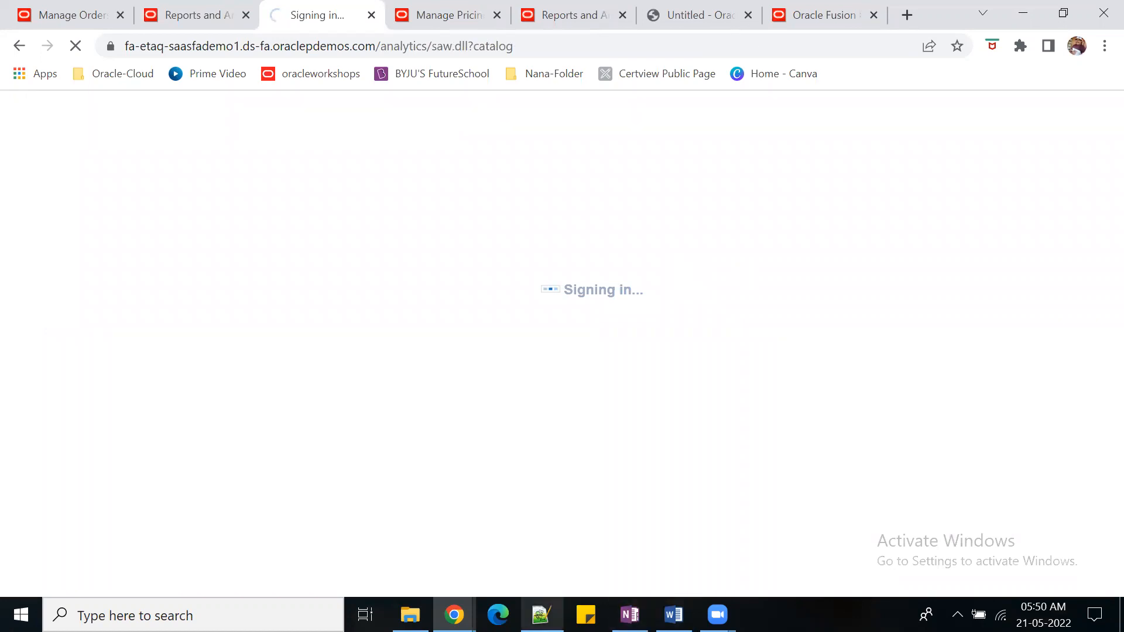
Look up item code AS85001 in the Notepad++ notes and return to the procedure in OneNote.
{"action": "mouse_move", "coordinate": [542, 614]}
{"action": "left_click", "coordinate": [536, 577]}
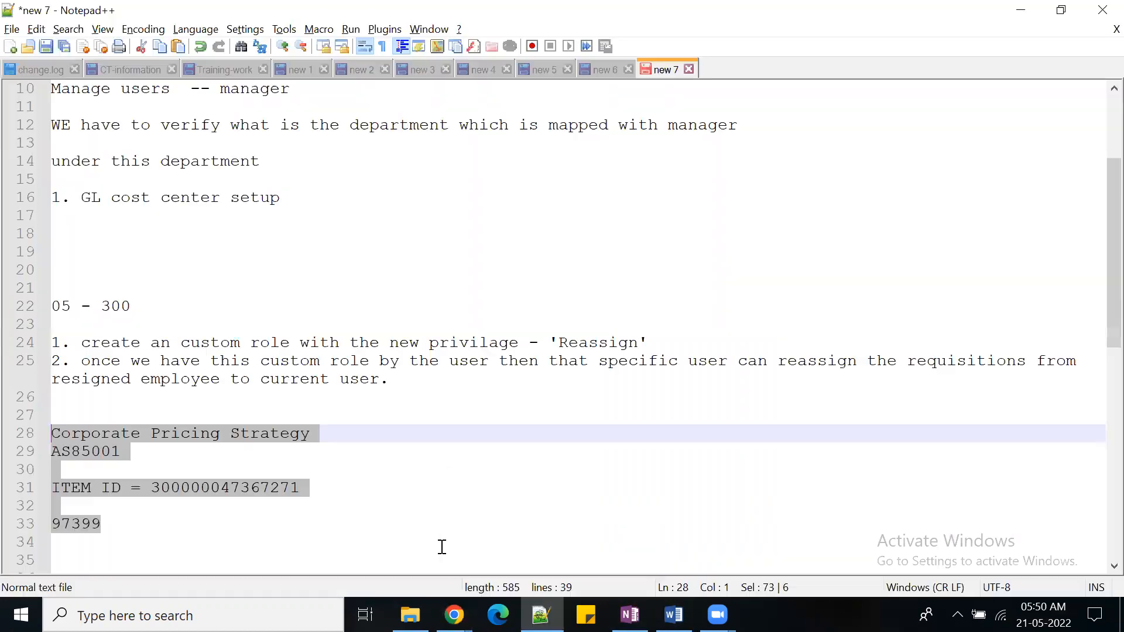
{"action": "left_click", "coordinate": [513, 535]}
{"action": "left_click_drag", "start_coordinate": [122, 453], "coordinate": [52, 452]}
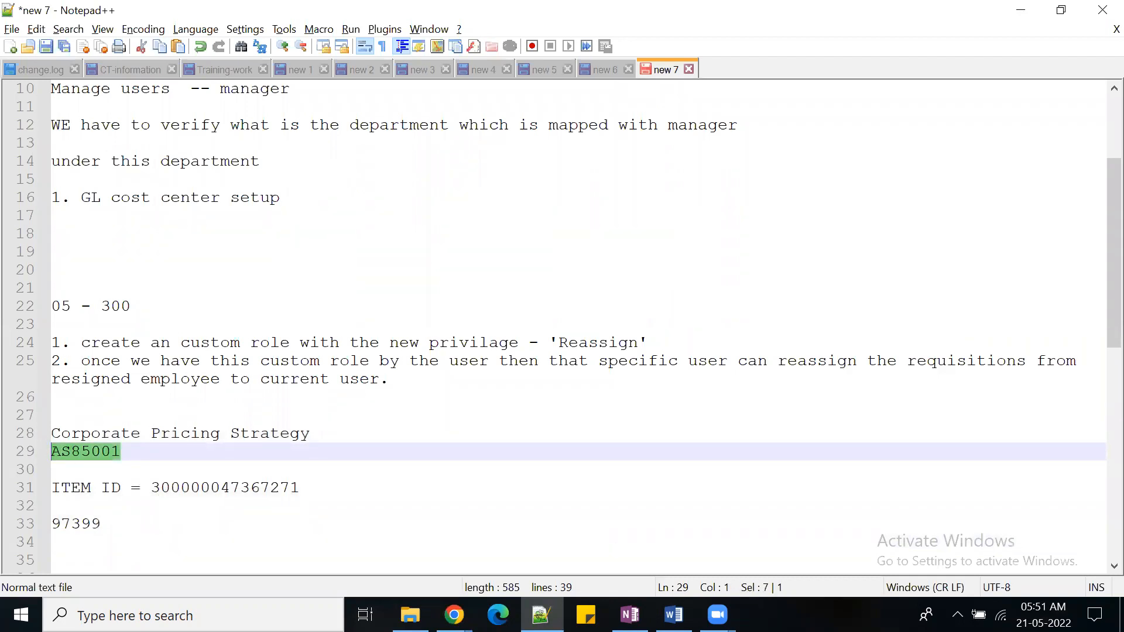
{"action": "mouse_move", "coordinate": [630, 614]}
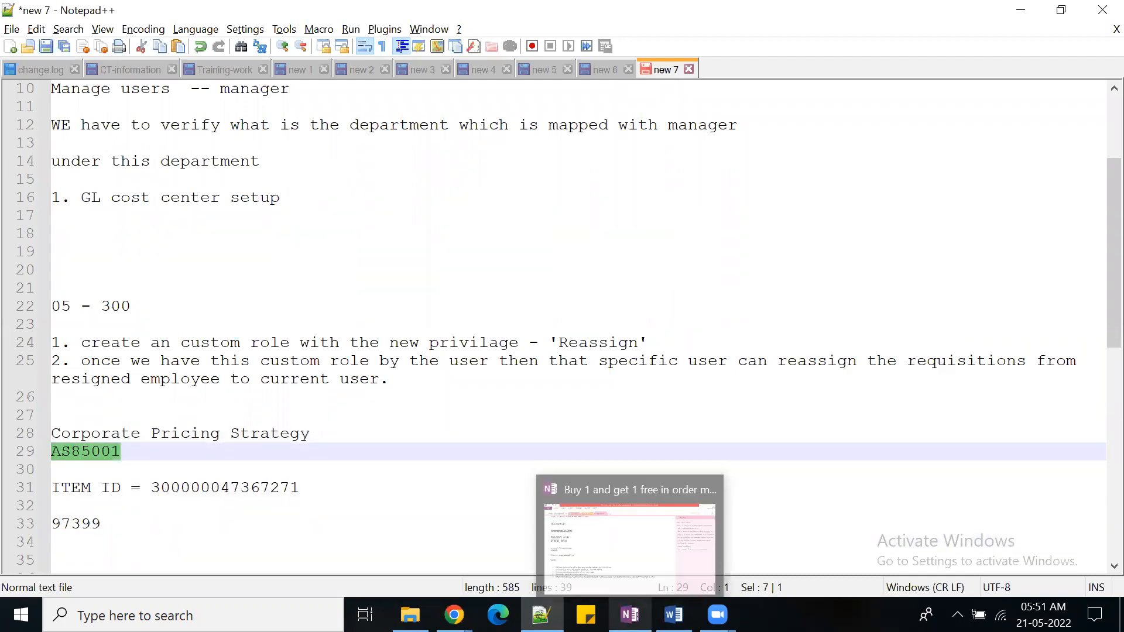
{"action": "left_click", "coordinate": [624, 574]}
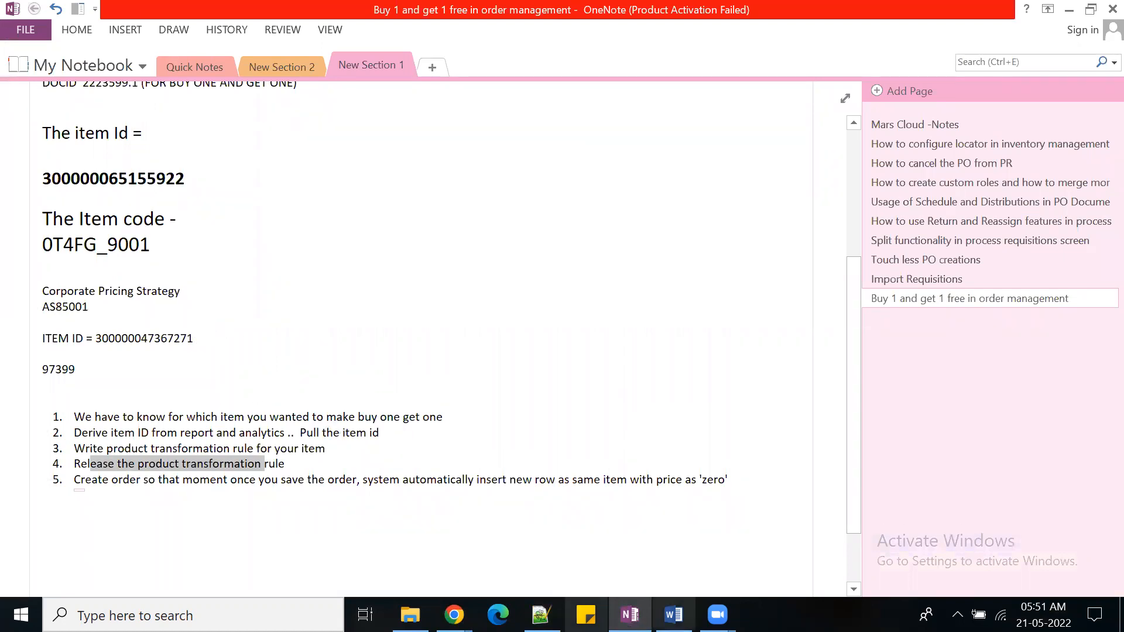
Switch to the Oracle analytics catalog in Chrome and create a new data model.
{"action": "mouse_move", "coordinate": [454, 615]}
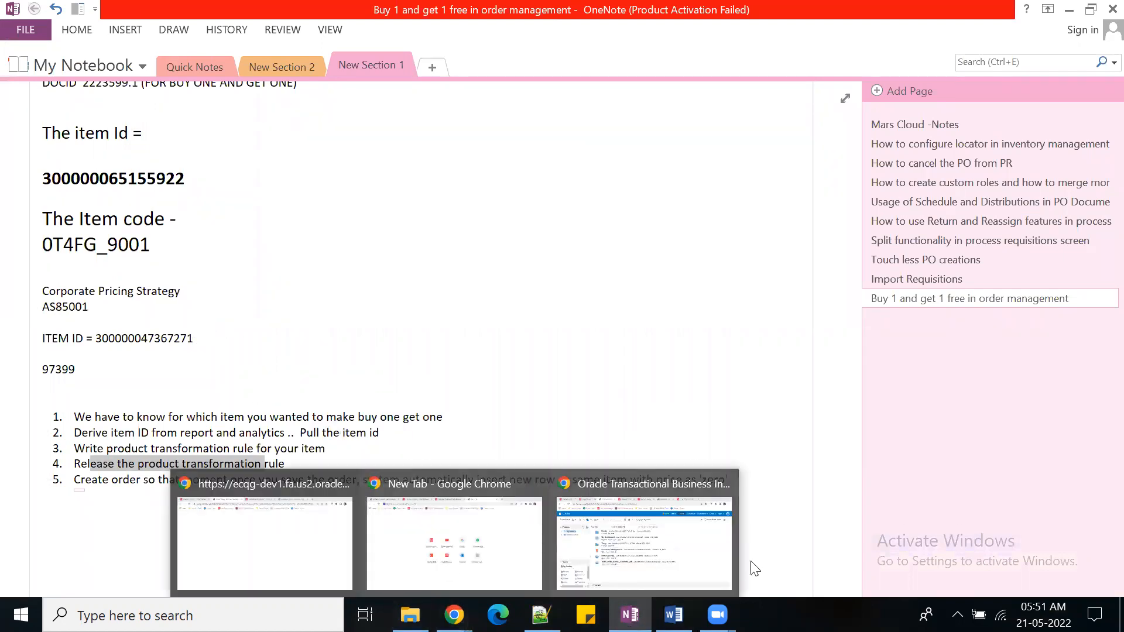
{"action": "left_click", "coordinate": [653, 562]}
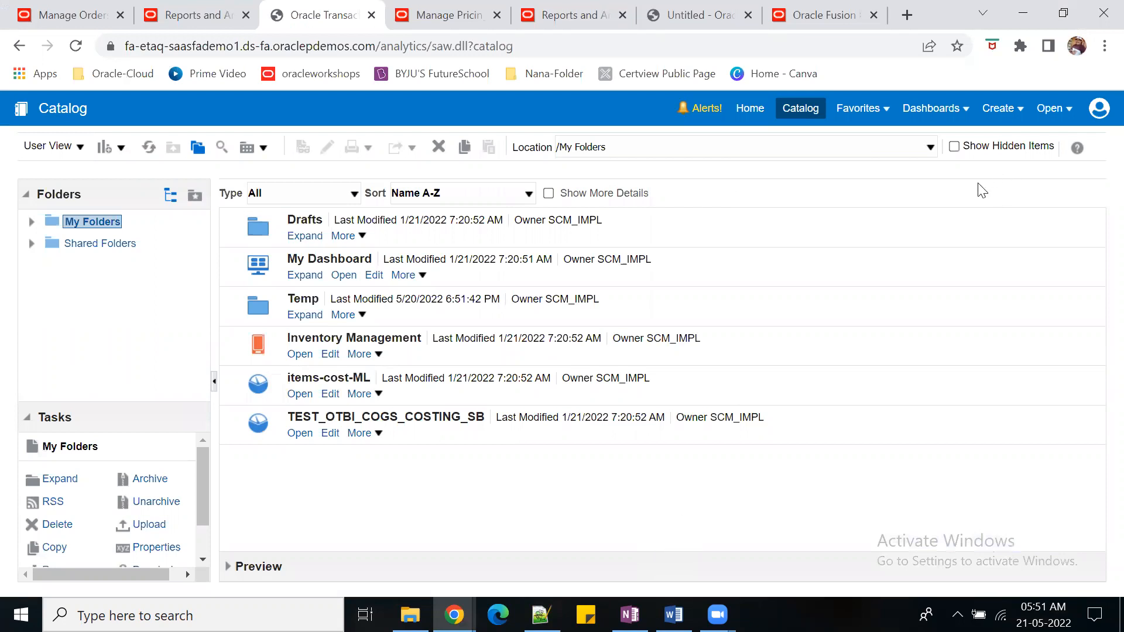
{"action": "left_click", "coordinate": [1021, 114]}
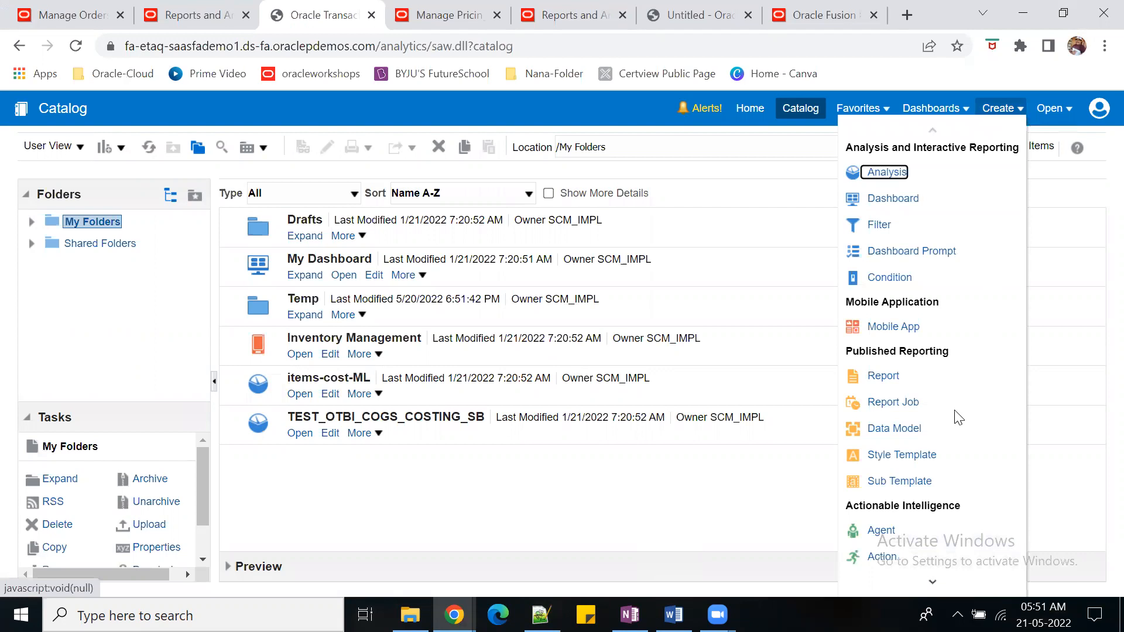
{"action": "left_click", "coordinate": [894, 430]}
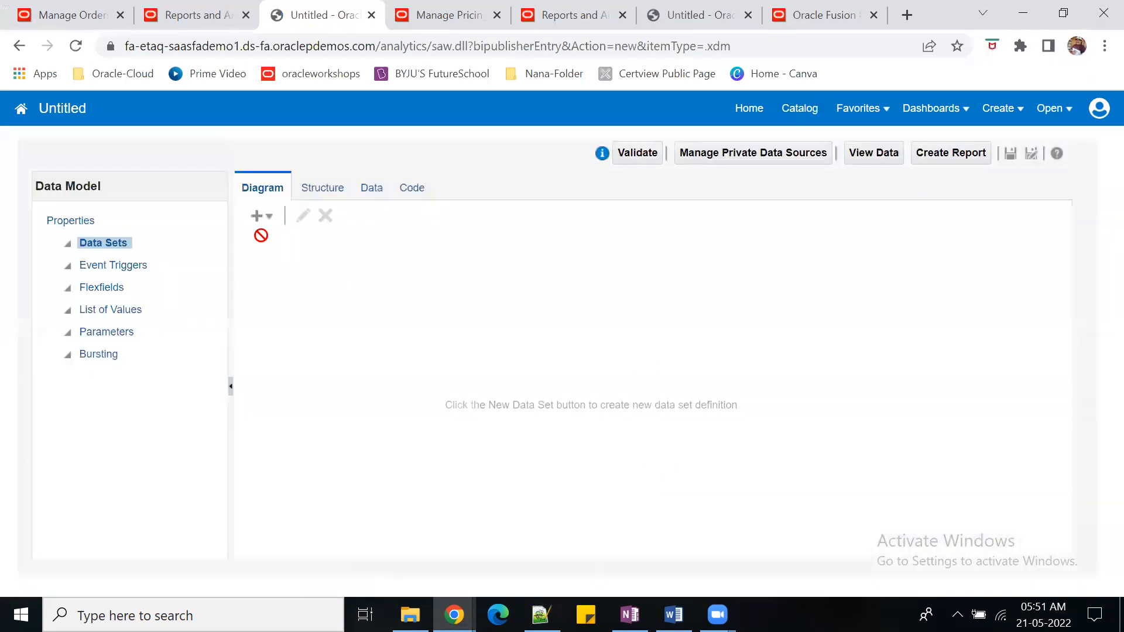
Add a SQL query data set named buyonegetone that uses the ApplicationDB_FSCM data source.
{"action": "left_click", "coordinate": [271, 220]}
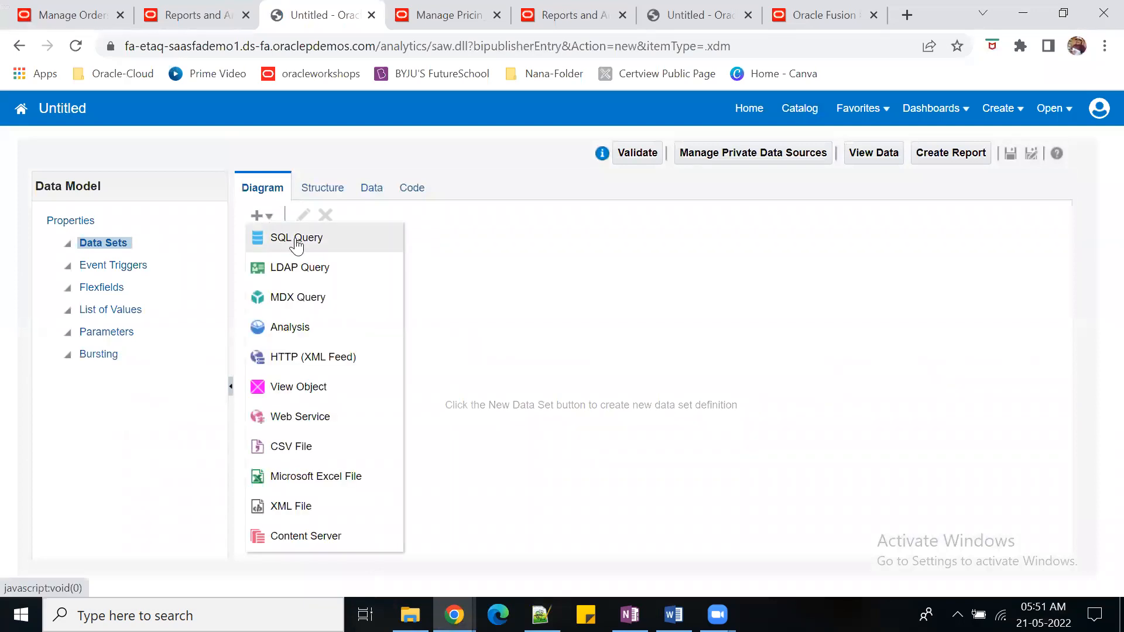
{"action": "left_click", "coordinate": [295, 241]}
{"action": "left_click", "coordinate": [492, 208]}
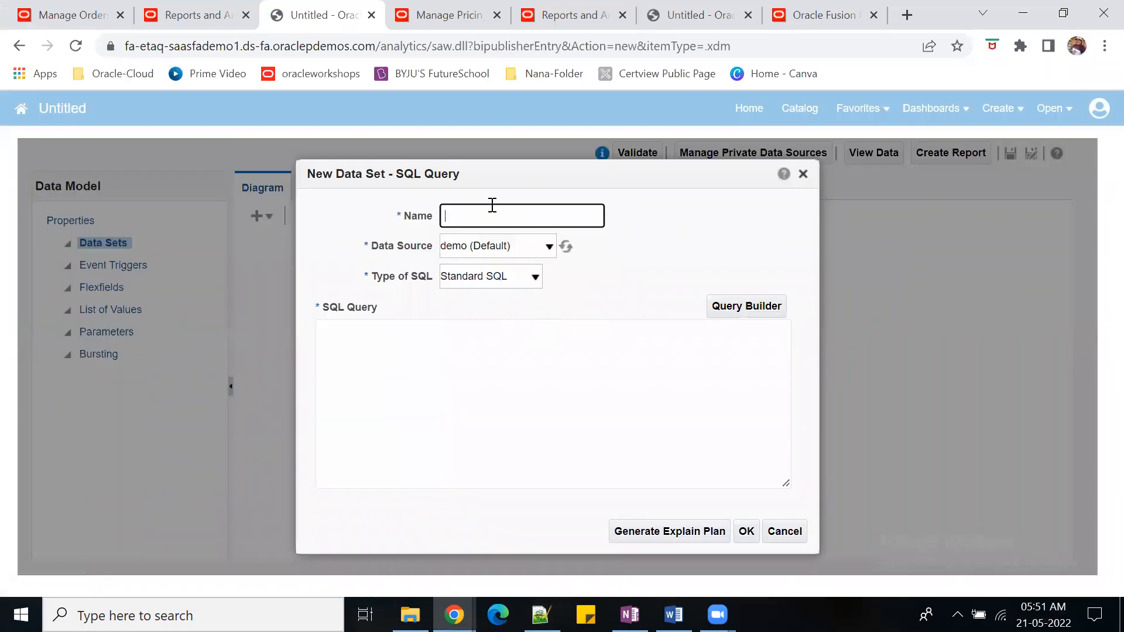
{"action": "type", "text": "buyonegetone"}
{"action": "left_click", "coordinate": [549, 247]}
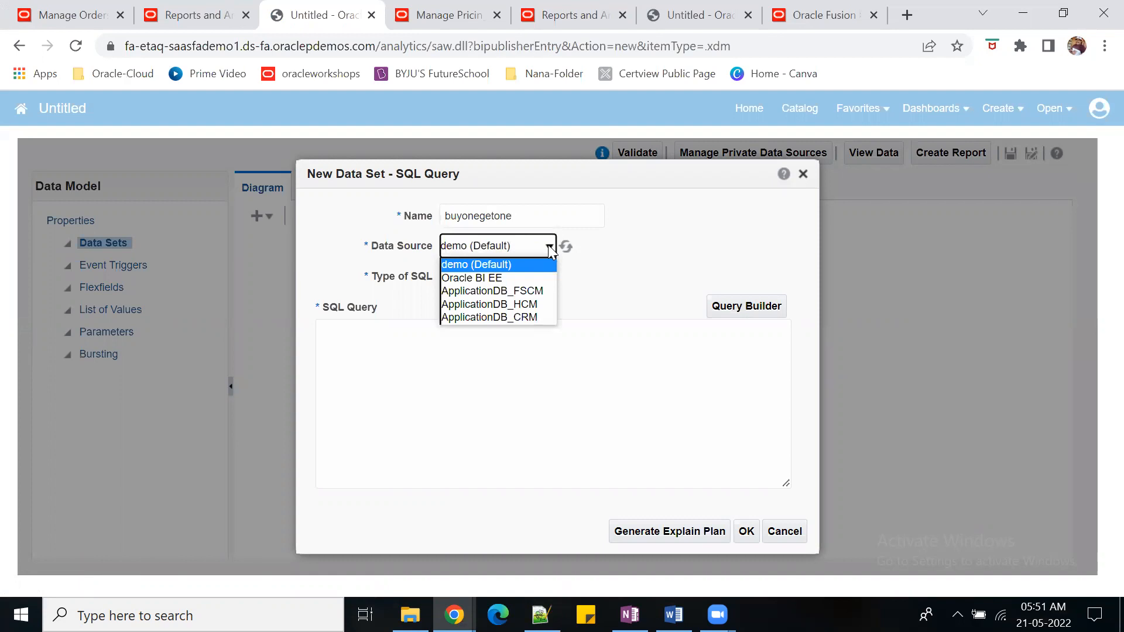
{"action": "left_click", "coordinate": [539, 291]}
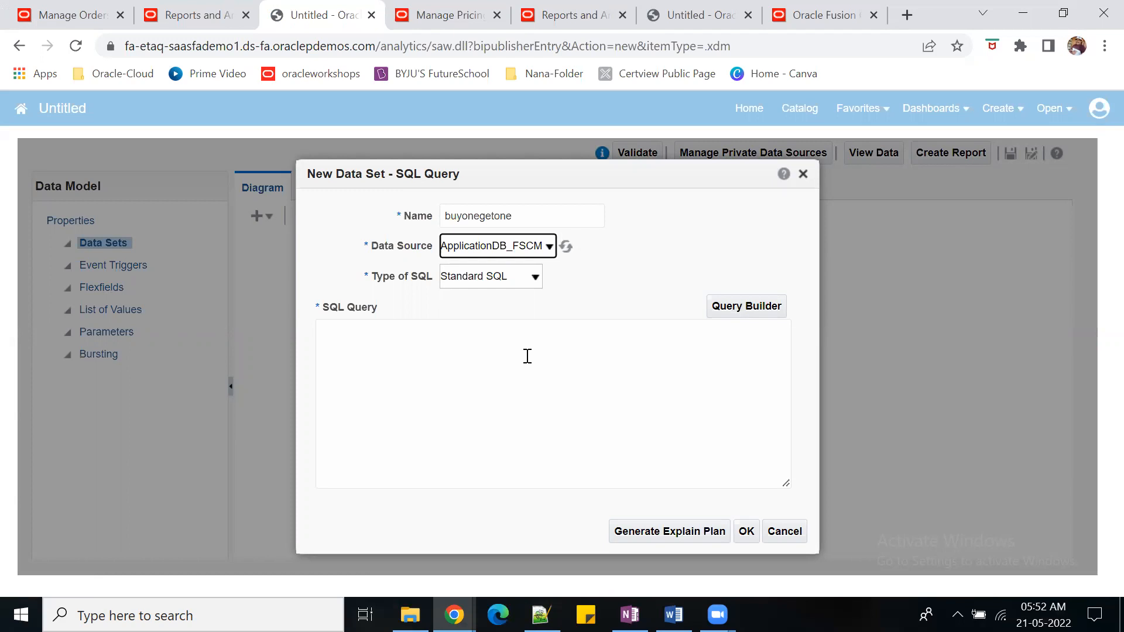
Copy the egp_item_text_tl query from the OneNote page into the data set's SQL query, and highlight its table name and select clause.
{"action": "left_click", "coordinate": [505, 345]}
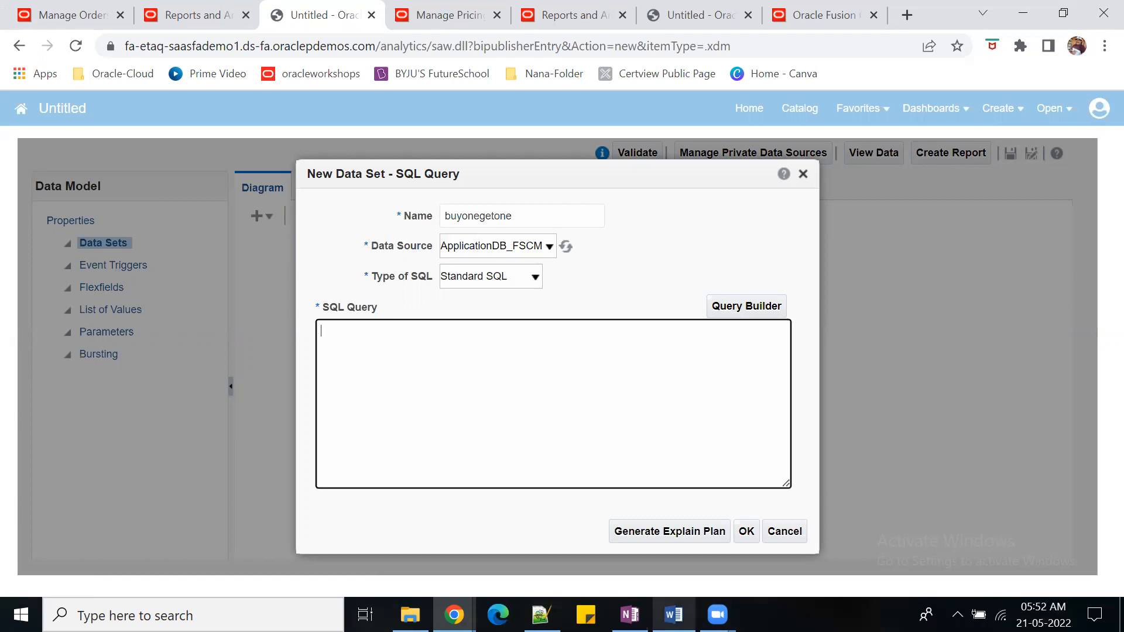
{"action": "mouse_move", "coordinate": [630, 614]}
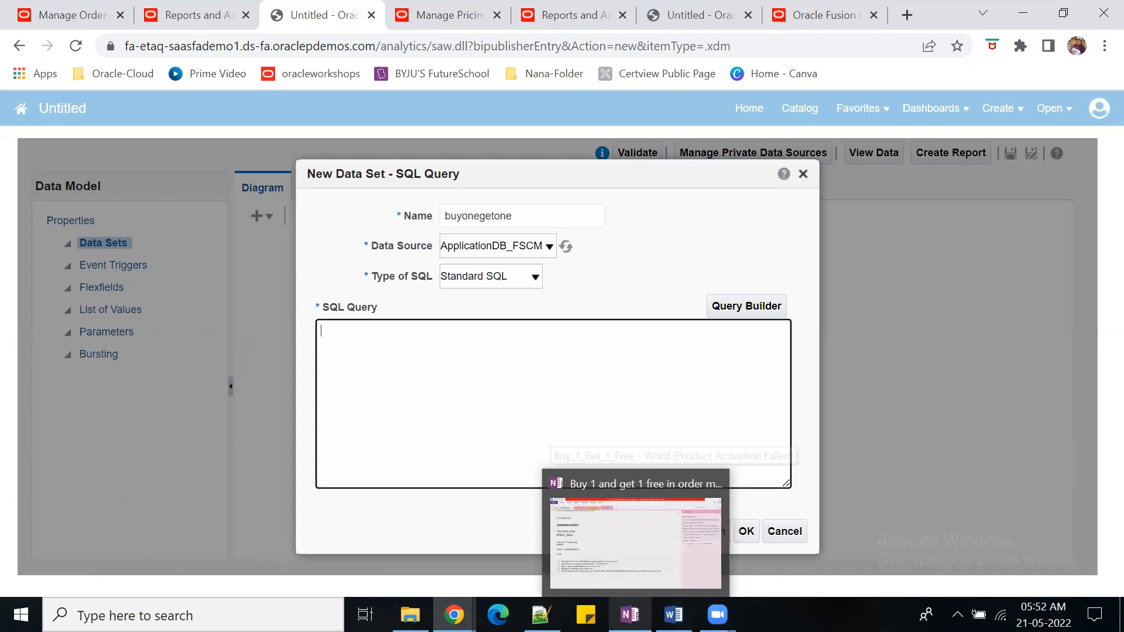
{"action": "left_click", "coordinate": [610, 555]}
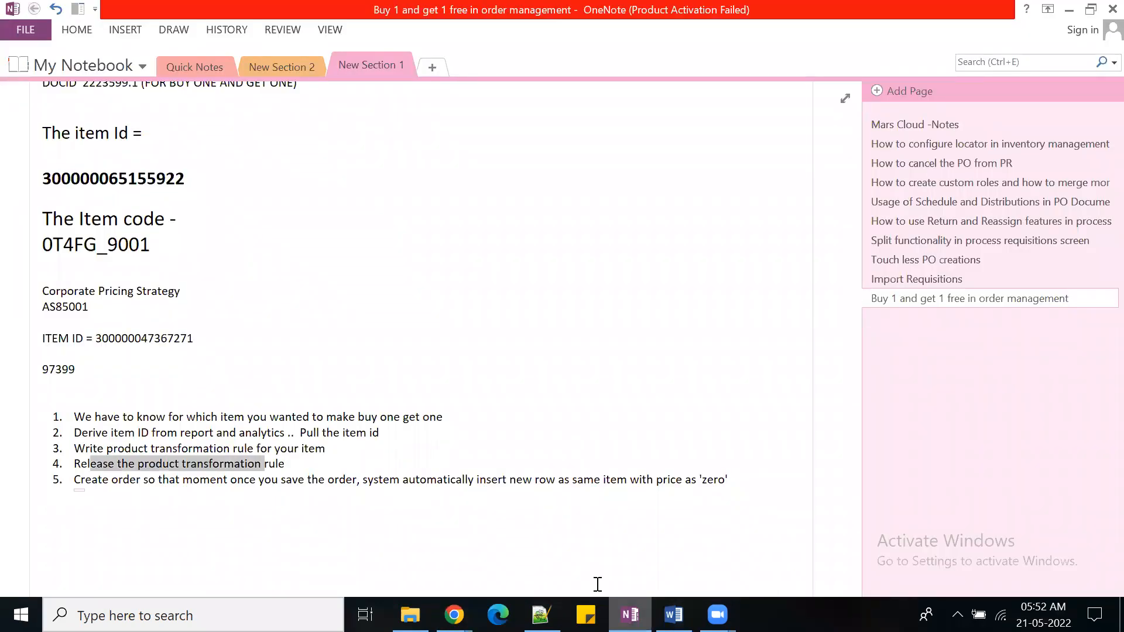
{"action": "scroll", "coordinate": [454, 377], "scroll_direction": "up", "scroll_amount": 5}
{"action": "left_click", "coordinate": [450, 226]}
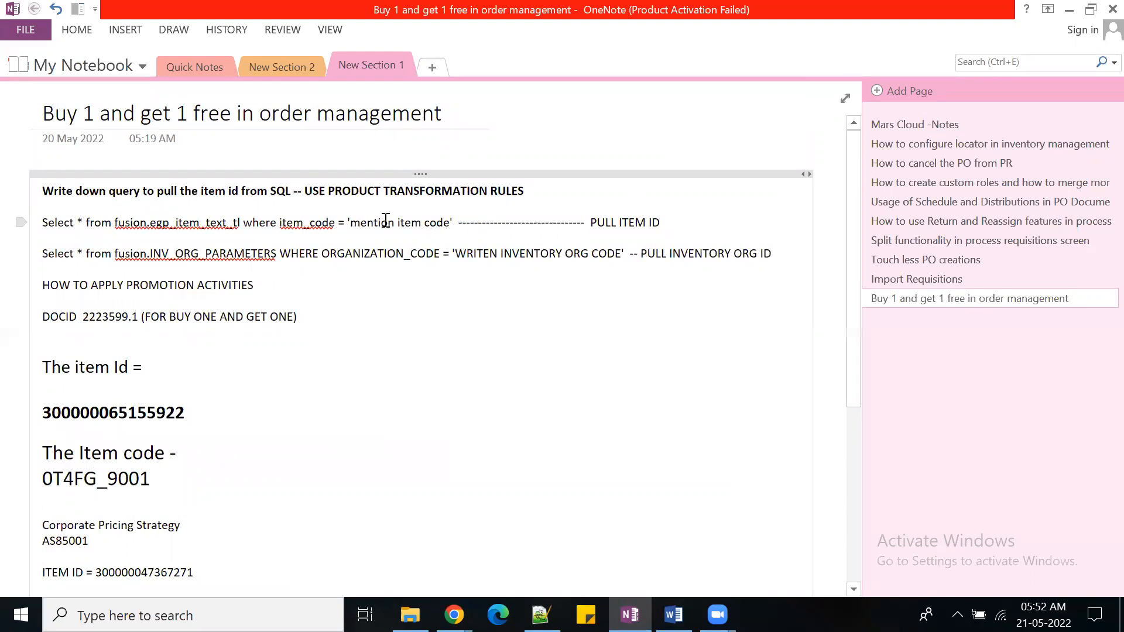
{"action": "key", "text": "shift+Home"}
{"action": "key", "text": "ctrl+c"}
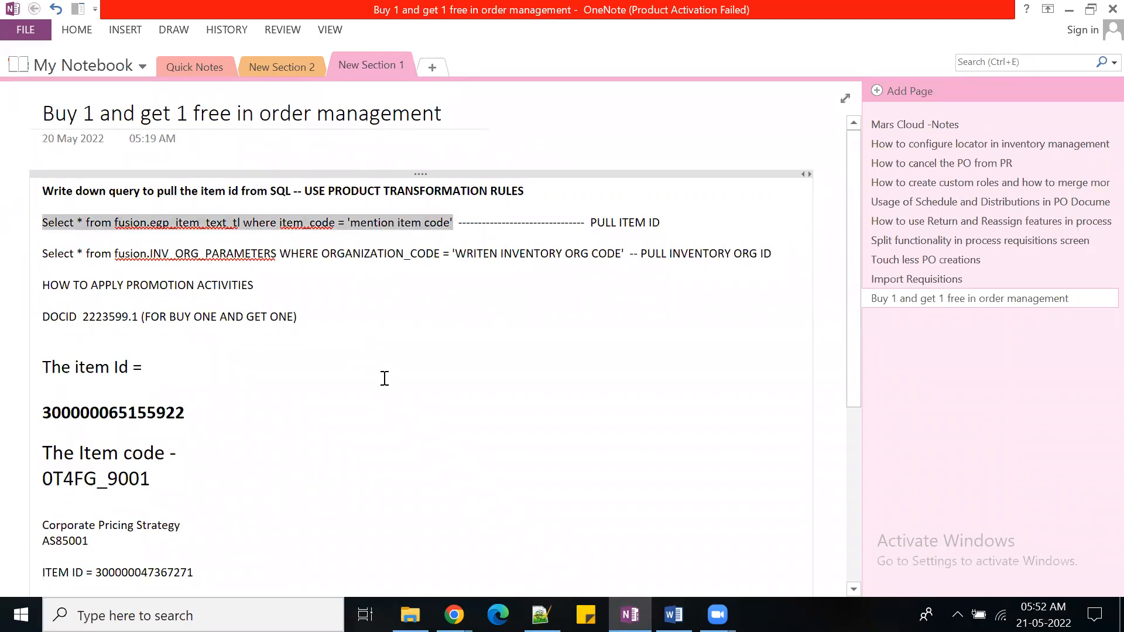
{"action": "key", "text": "alt+Tab"}
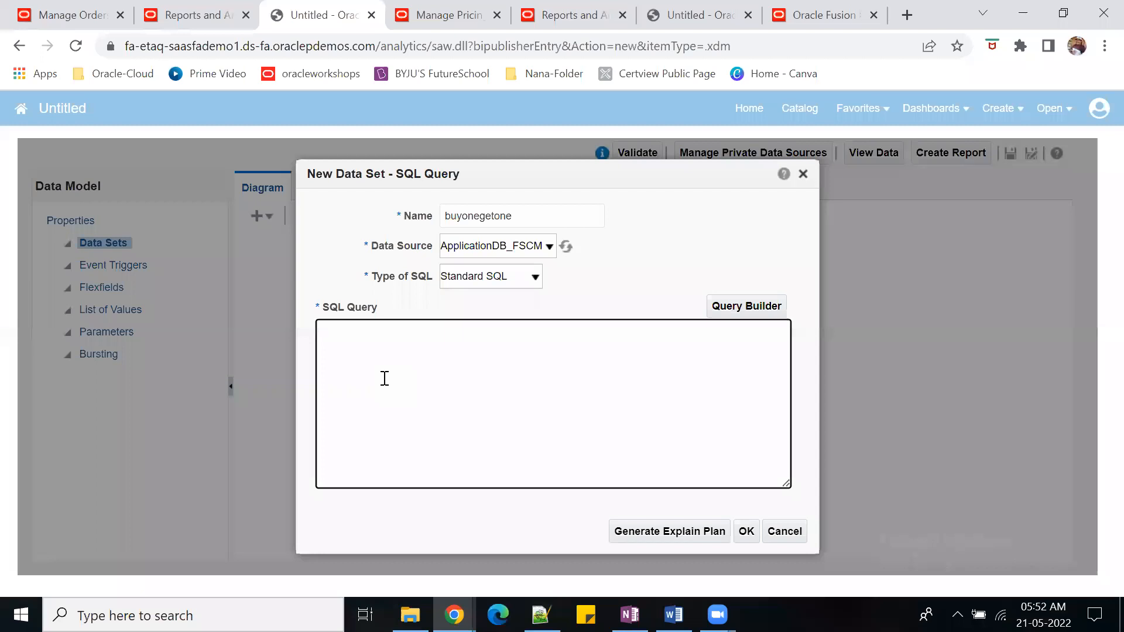
{"action": "key", "text": "ctrl+v"}
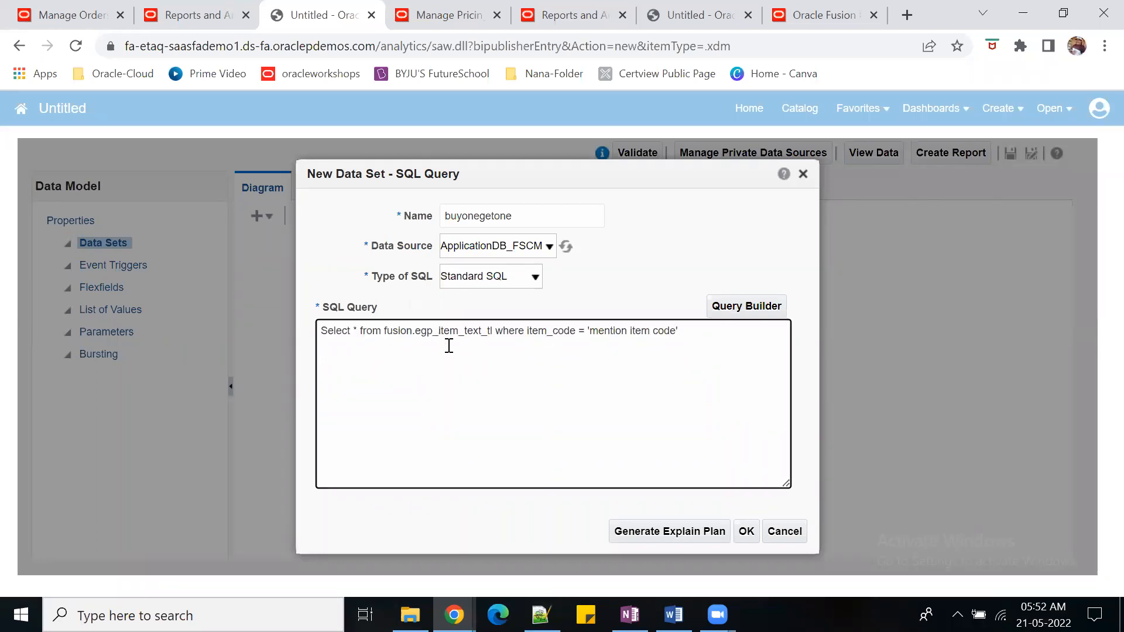
{"action": "left_click_drag", "start_coordinate": [493, 331], "coordinate": [415, 331]}
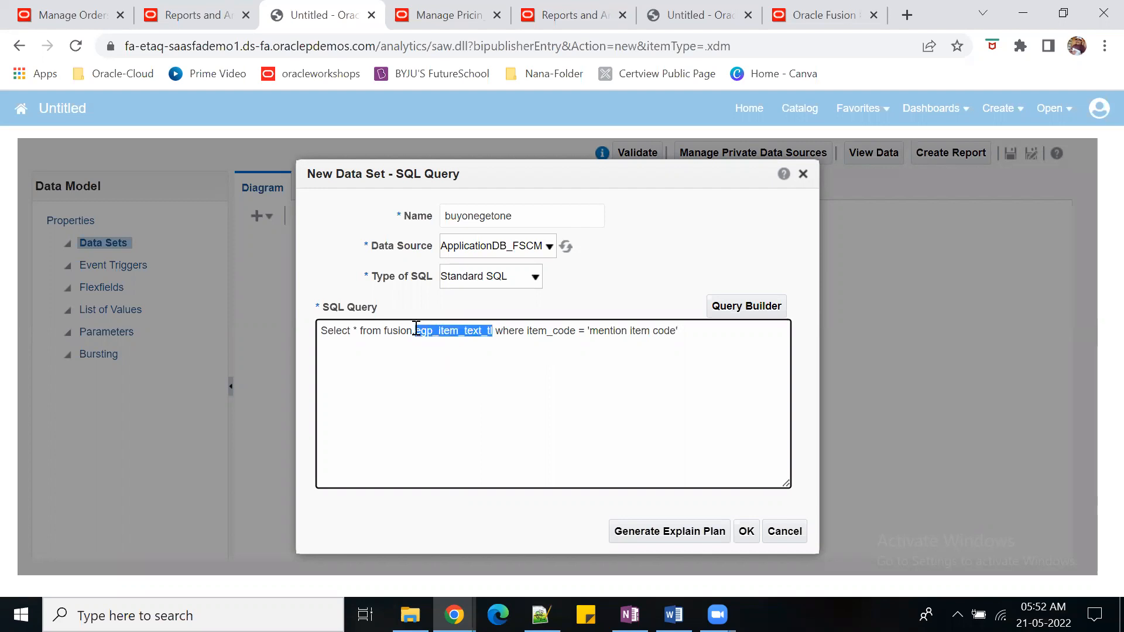
{"action": "left_click", "coordinate": [497, 383]}
{"action": "left_click_drag", "start_coordinate": [493, 331], "coordinate": [318, 330]}
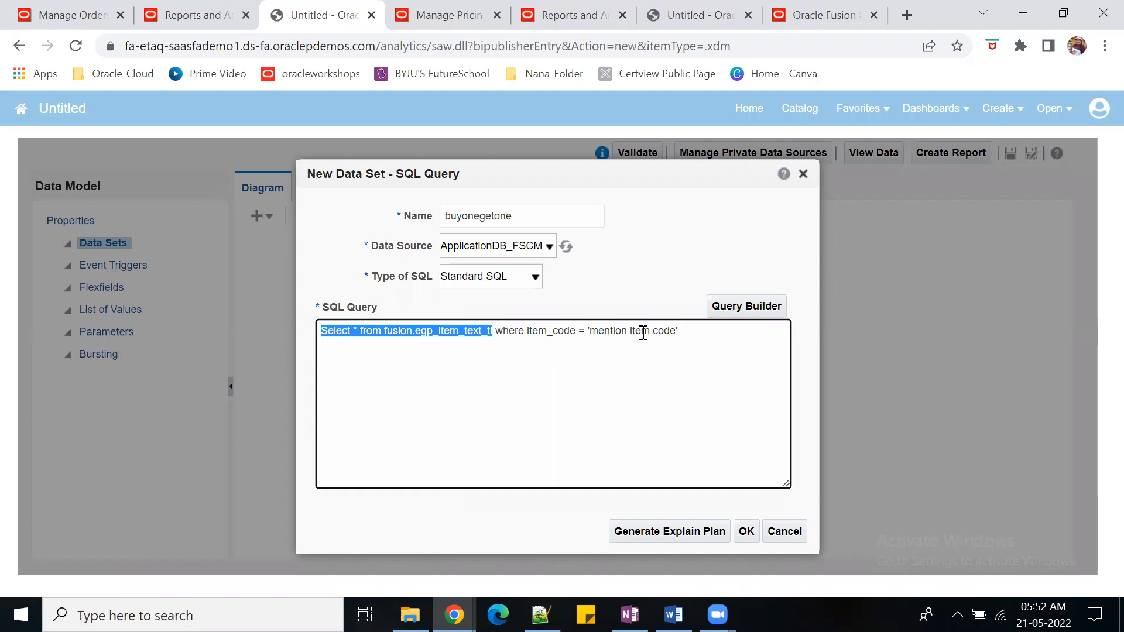
Replace the 'mention item code' placeholder with AS85001 copied from the Notepad++ notes, and confirm the data set.
{"action": "mouse_move", "coordinate": [630, 614]}
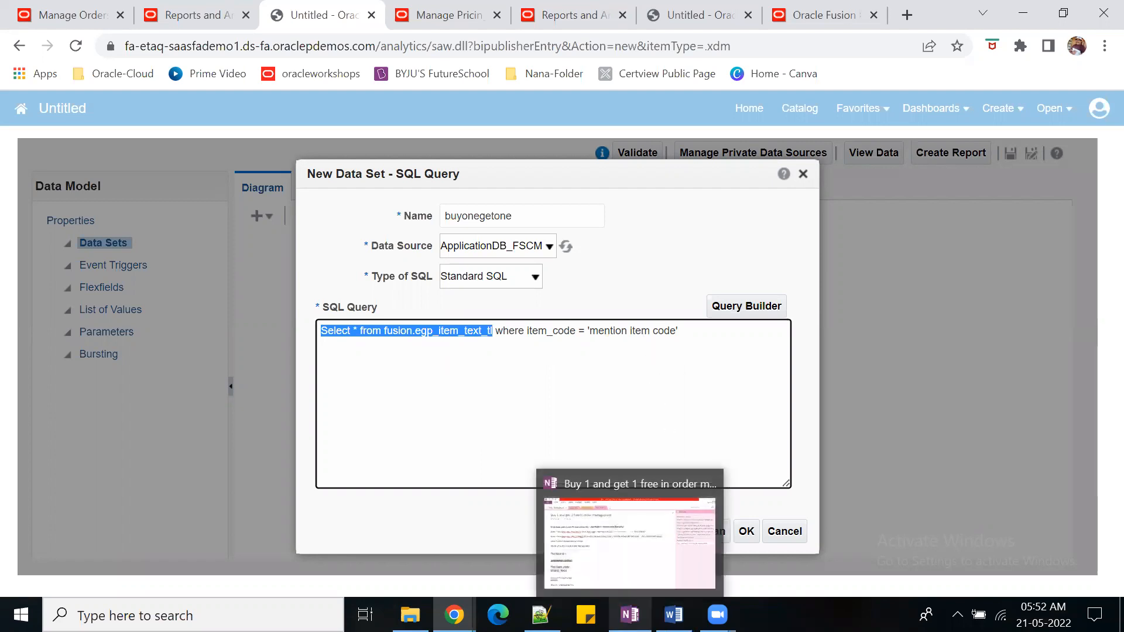
{"action": "left_click", "coordinate": [541, 615]}
{"action": "left_click", "coordinate": [110, 455]}
{"action": "double_click", "coordinate": [77, 455]}
{"action": "key", "text": "ctrl+c"}
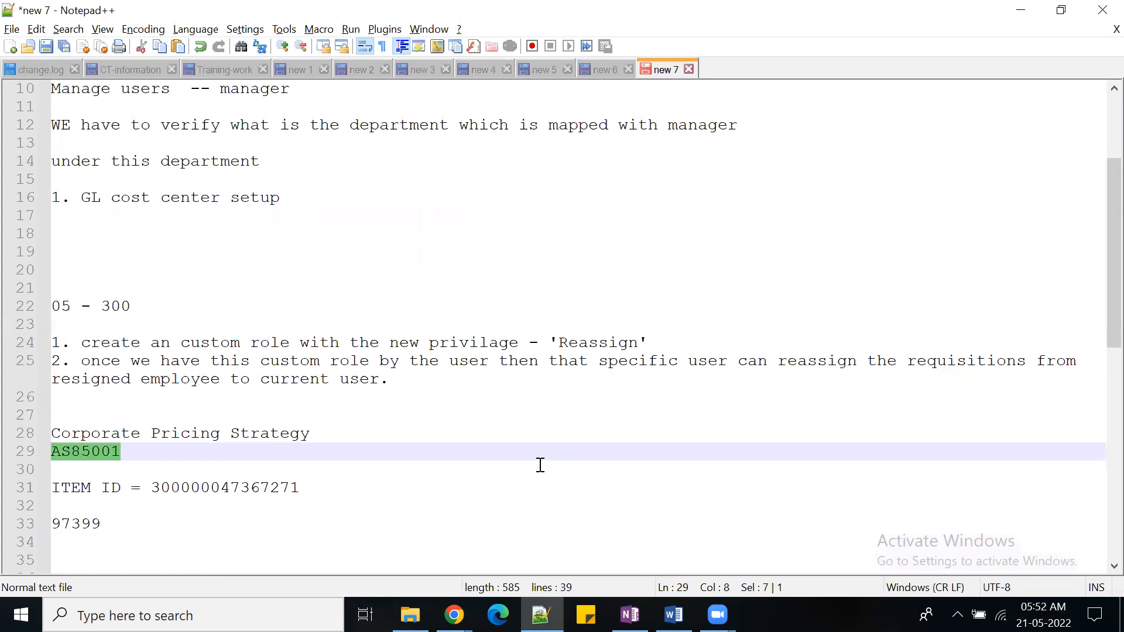
{"action": "key", "text": "alt+Tab"}
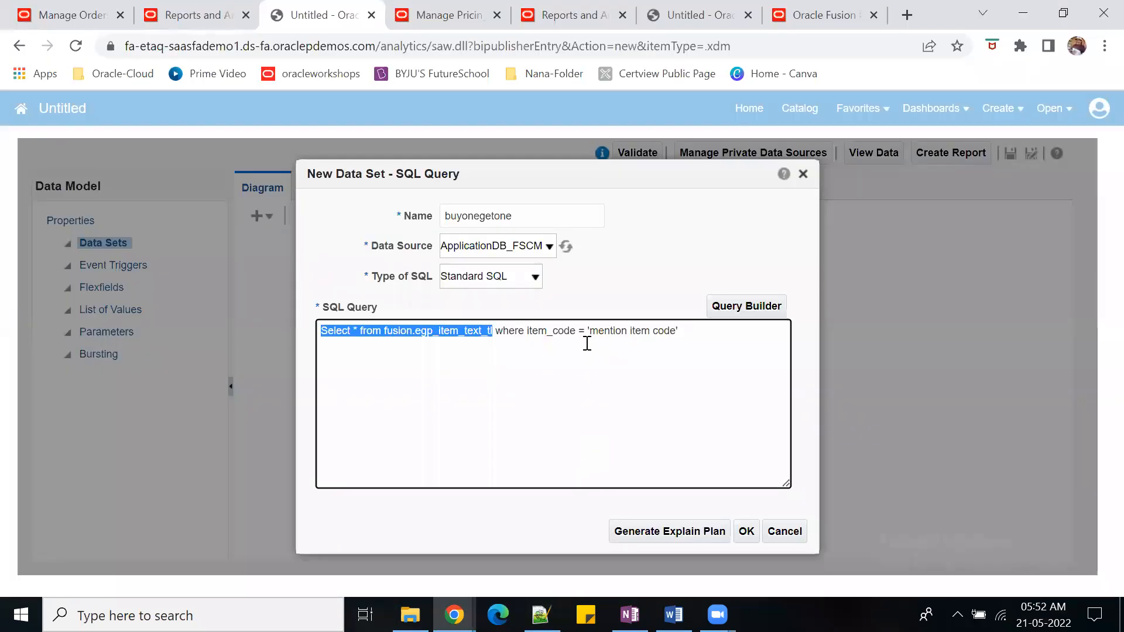
{"action": "left_click_drag", "start_coordinate": [589, 332], "coordinate": [675, 331]}
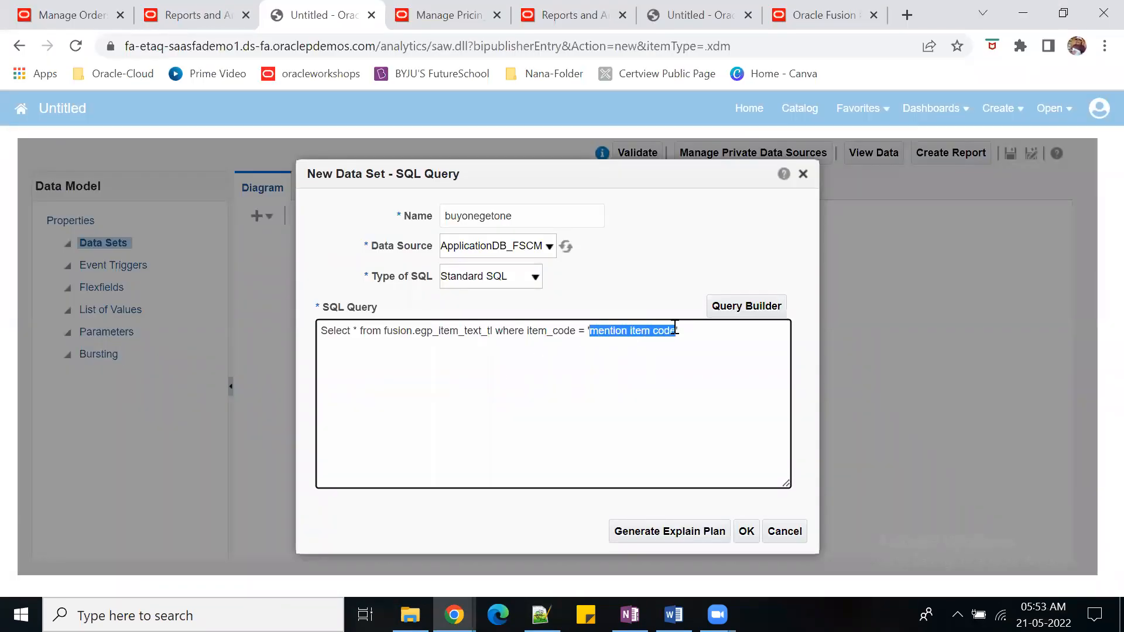
{"action": "key", "text": "ctrl+v"}
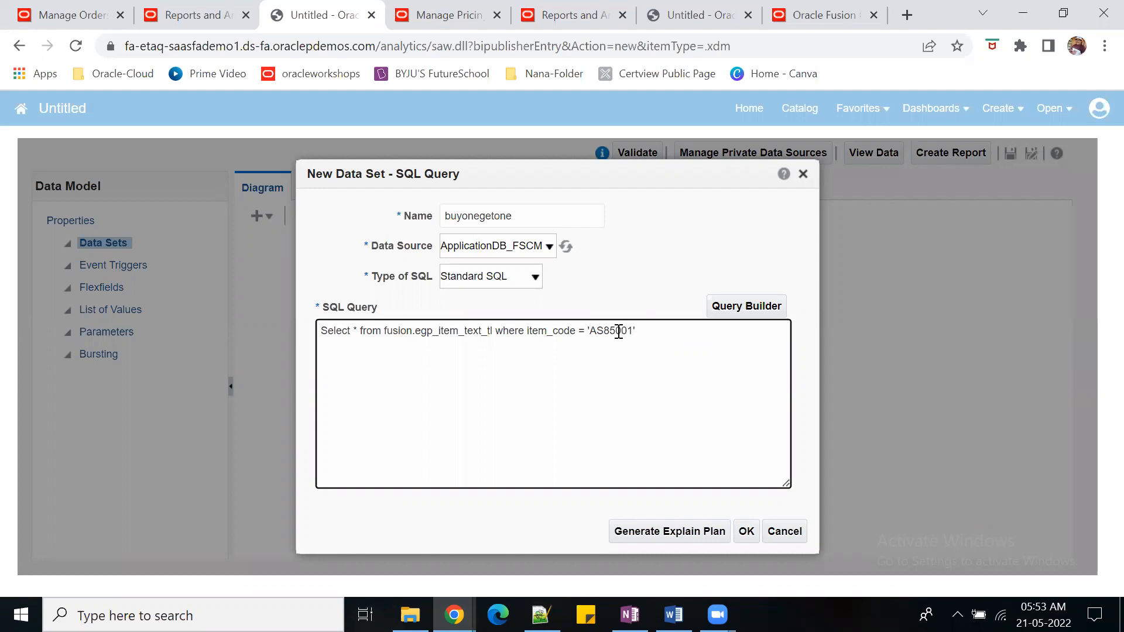
{"action": "left_click", "coordinate": [746, 531]}
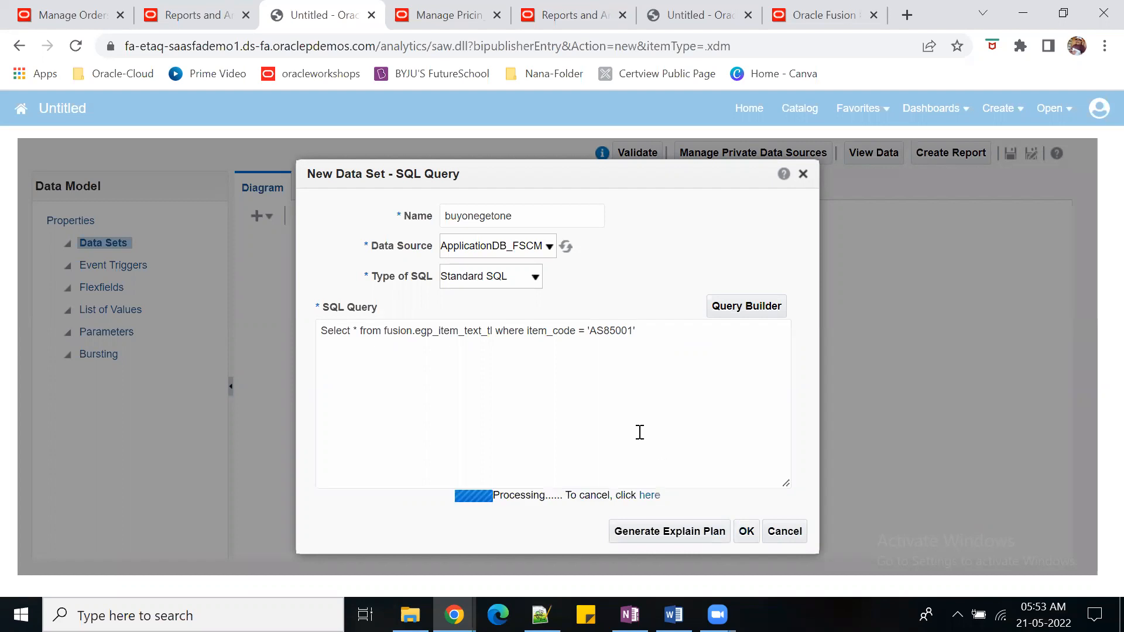
Run the data model for 10 rows and show the data as a table.
{"action": "left_click", "coordinate": [371, 187]}
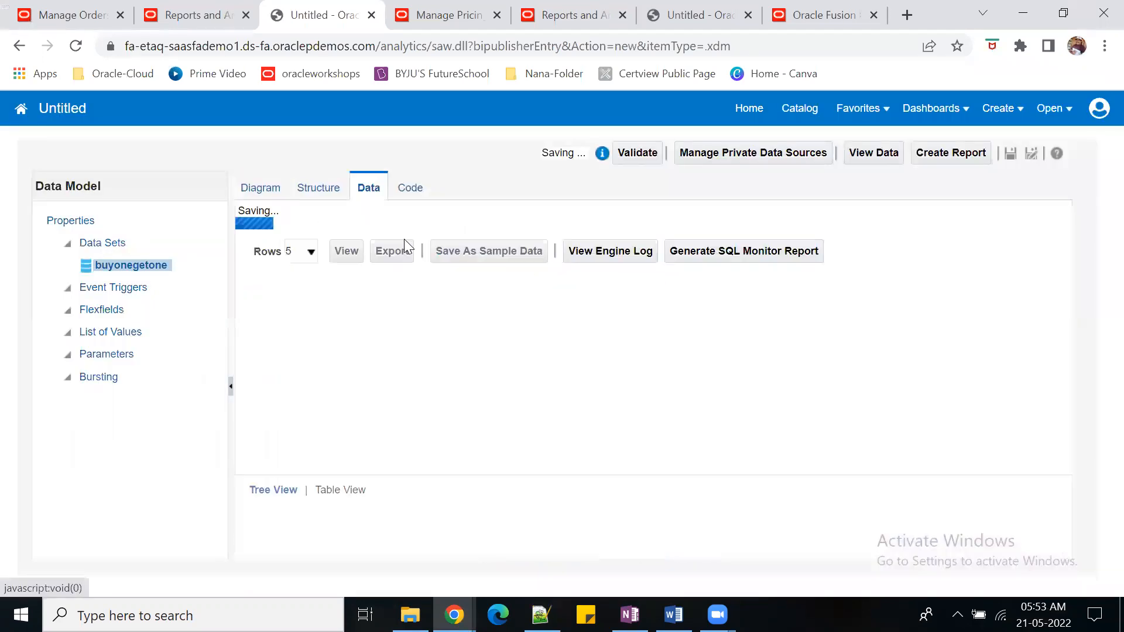
{"action": "left_click", "coordinate": [310, 227]}
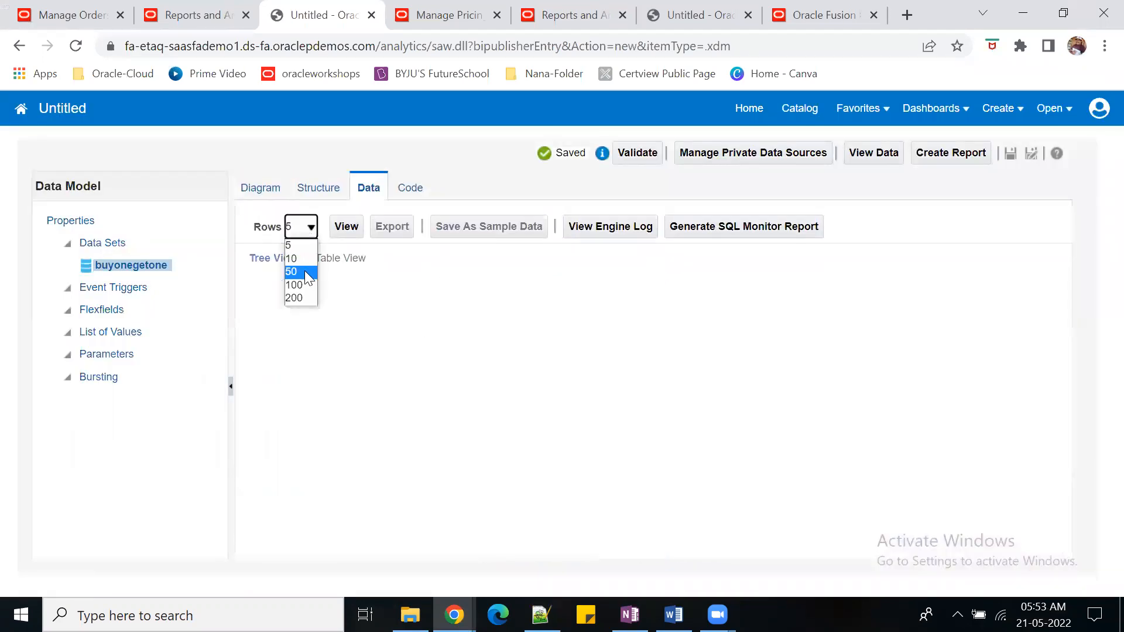
{"action": "left_click", "coordinate": [298, 259]}
{"action": "left_click", "coordinate": [346, 226]}
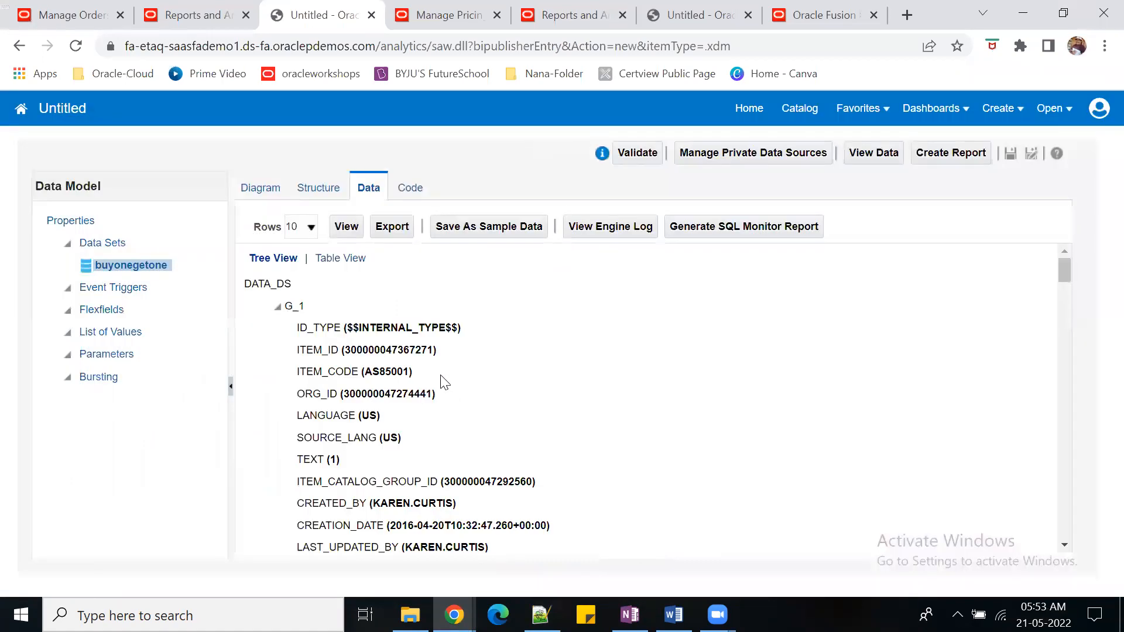
{"action": "left_click", "coordinate": [335, 256]}
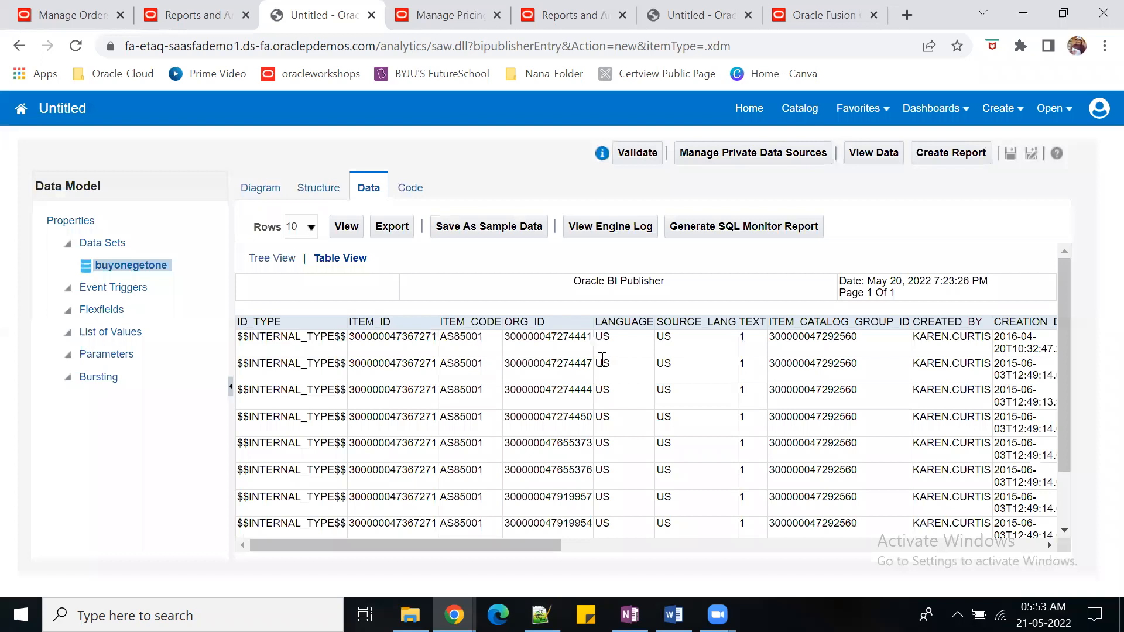
{"action": "double_click", "coordinate": [408, 337]}
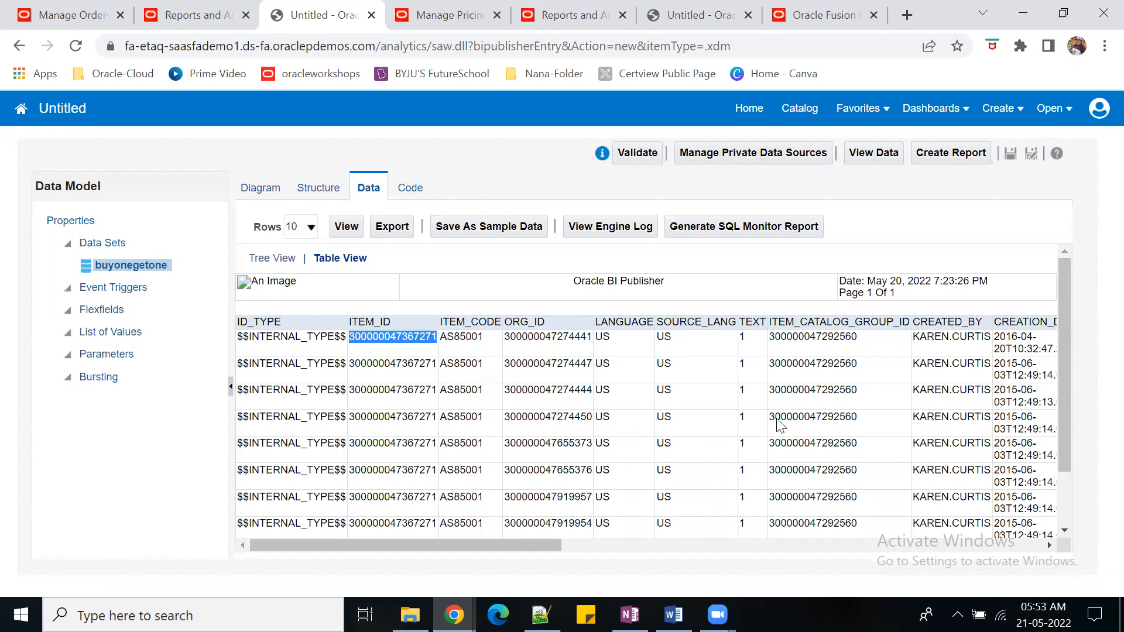
{"action": "left_click", "coordinate": [413, 349]}
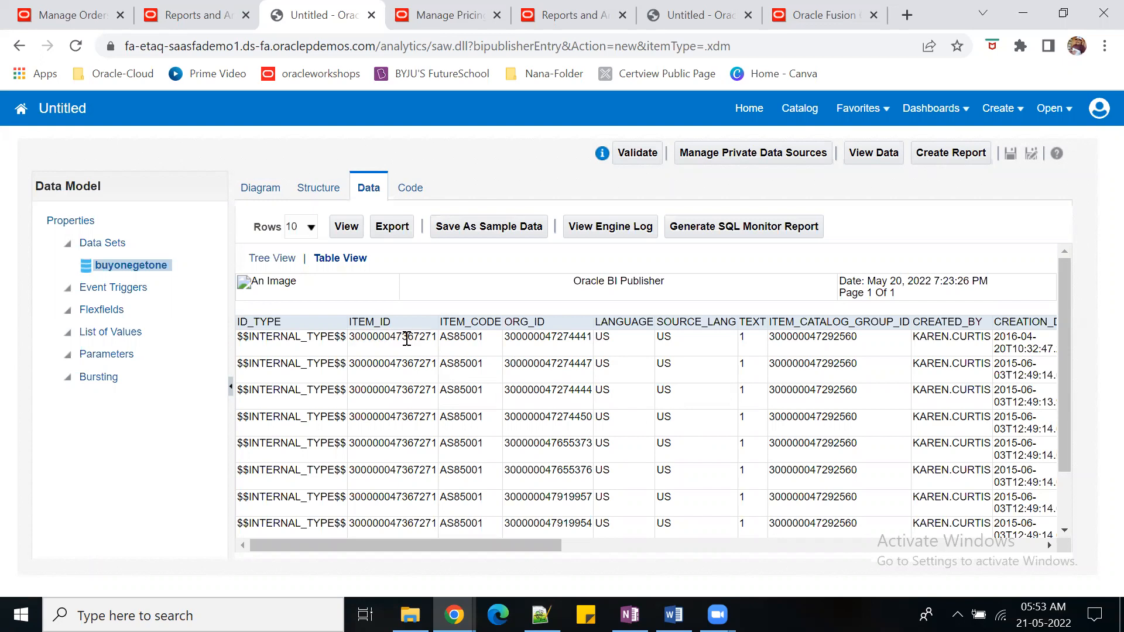
{"action": "double_click", "coordinate": [406, 339]}
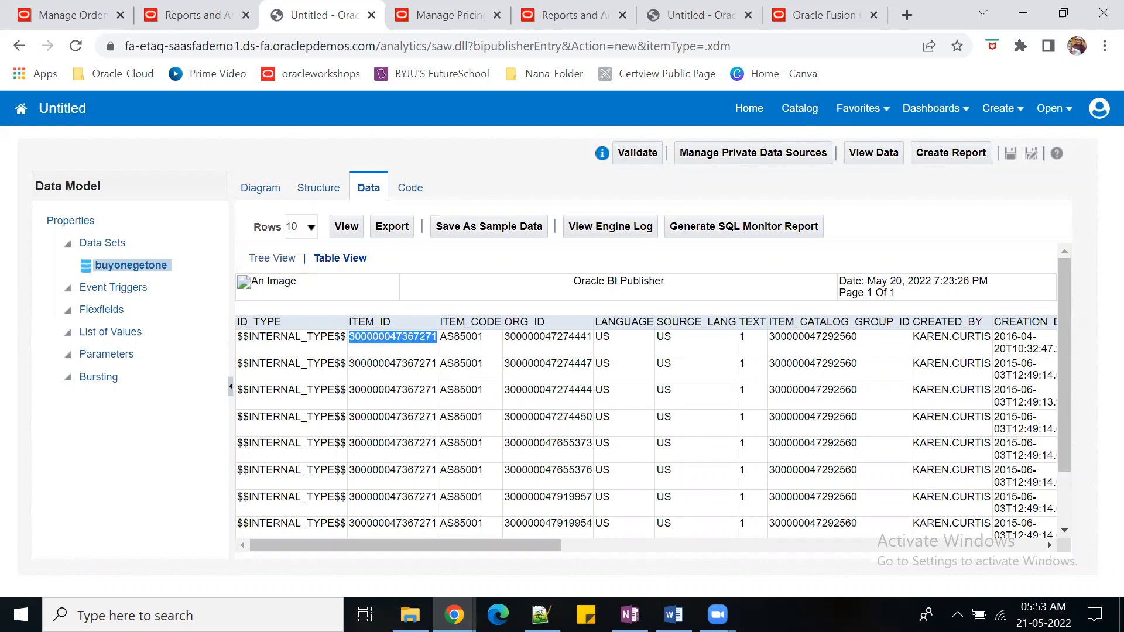
{"action": "mouse_move", "coordinate": [674, 615]}
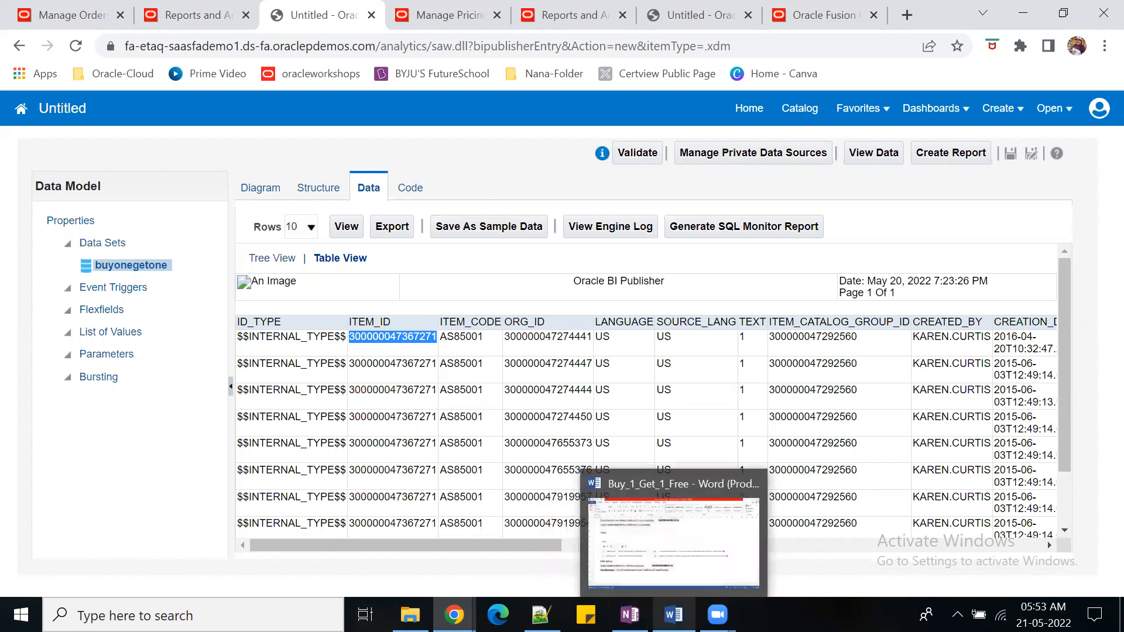
{"action": "left_click", "coordinate": [534, 523]}
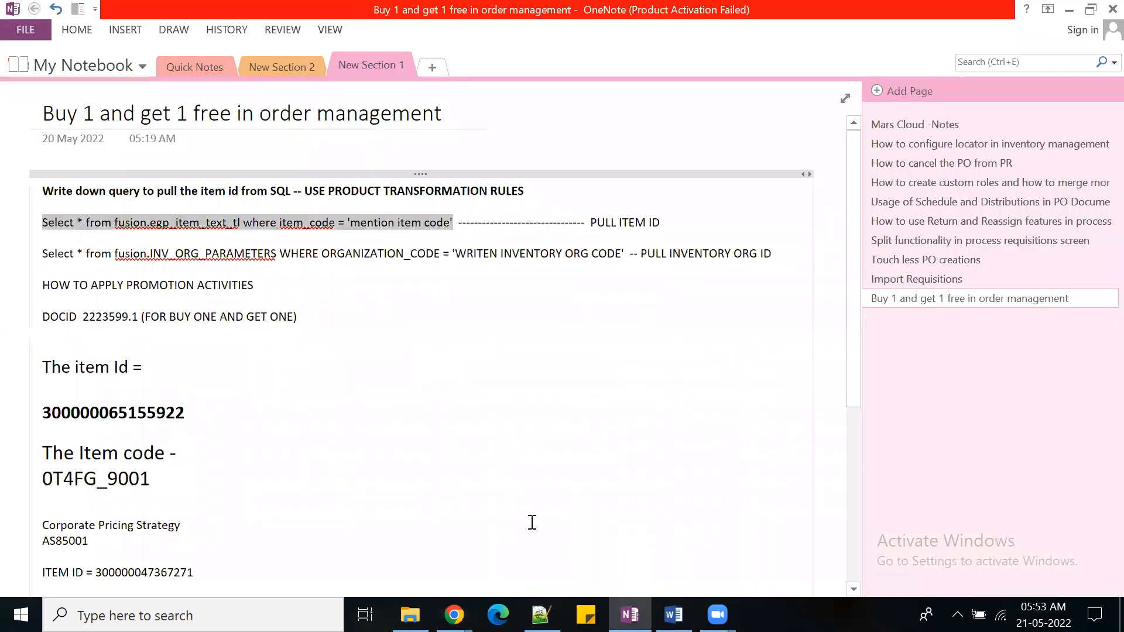
{"action": "scroll", "coordinate": [533, 523], "scroll_direction": "down", "scroll_amount": 5}
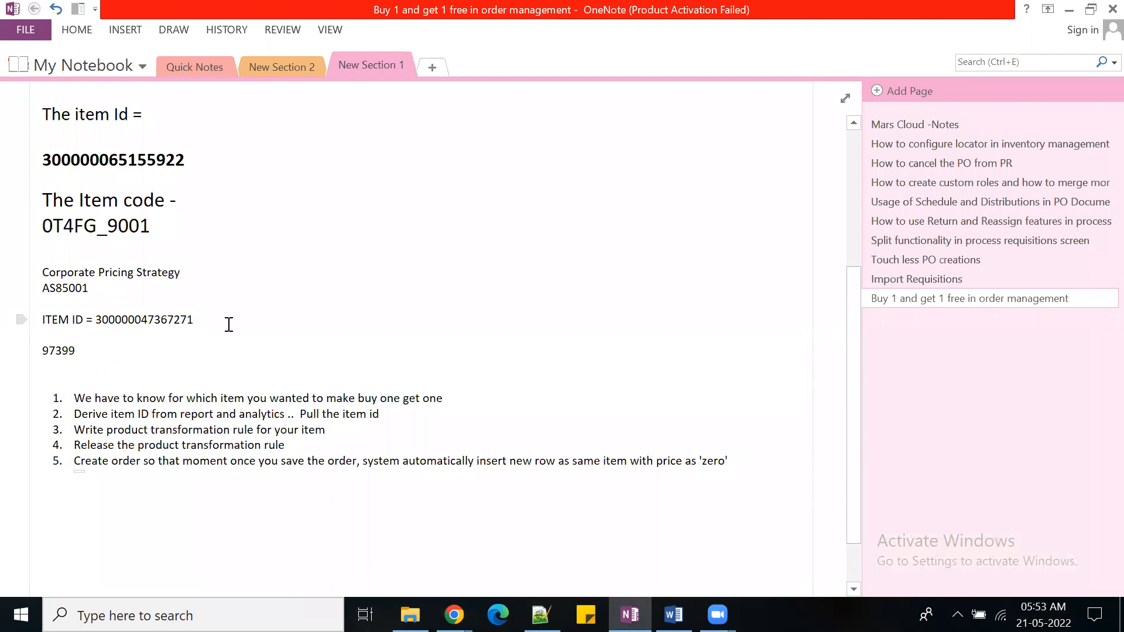
{"action": "key", "text": "ctrl+v"}
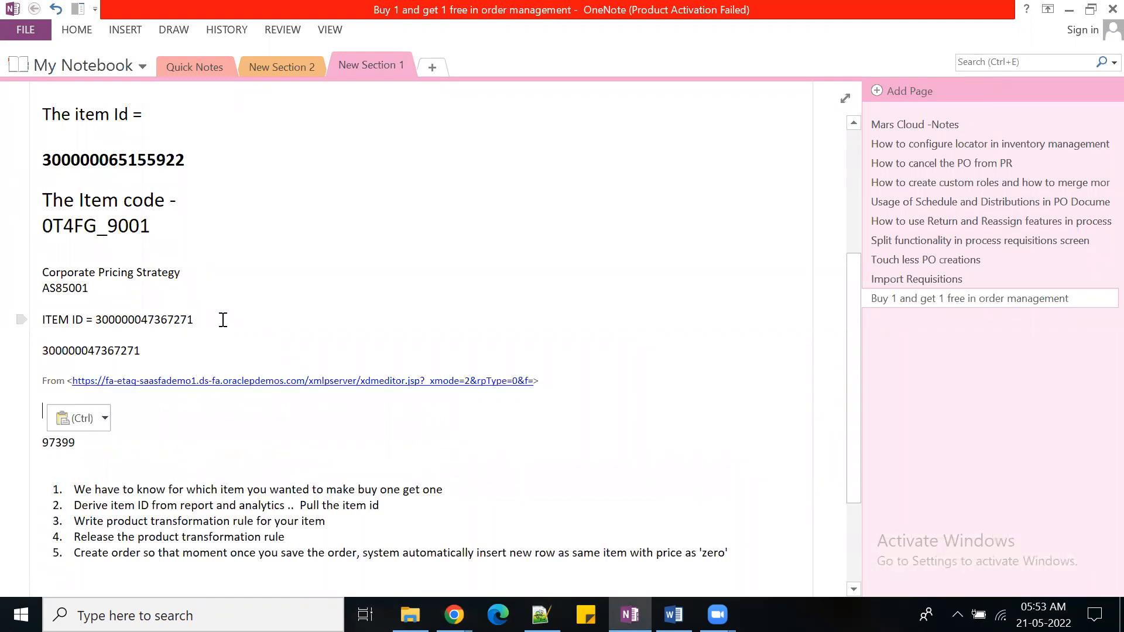
{"action": "left_click", "coordinate": [9, 382]}
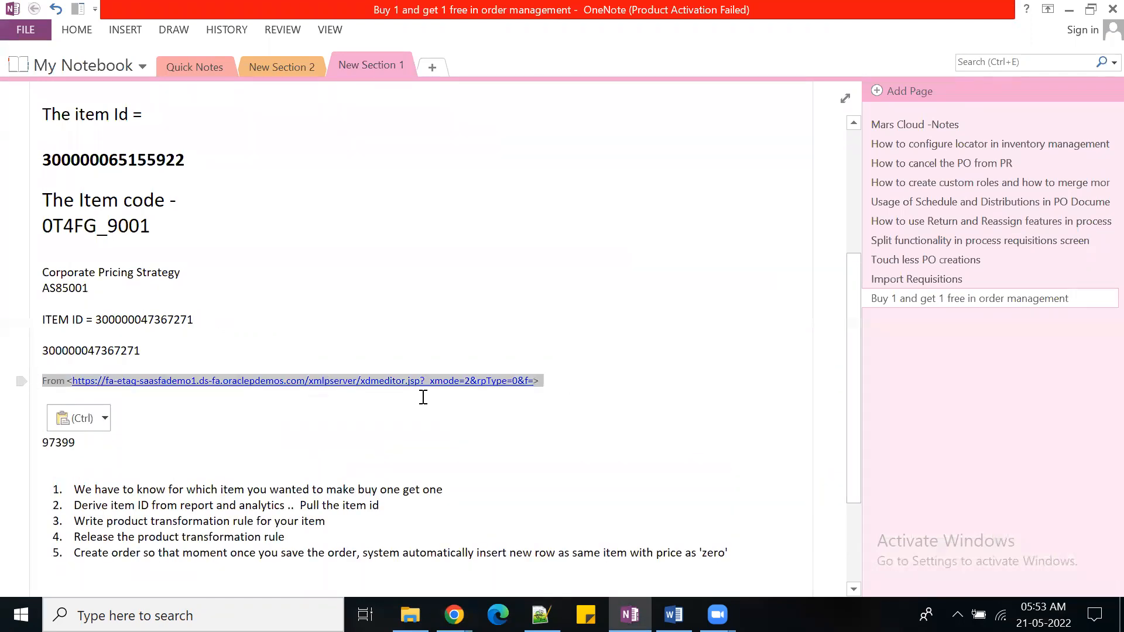
{"action": "key", "text": "Delete"}
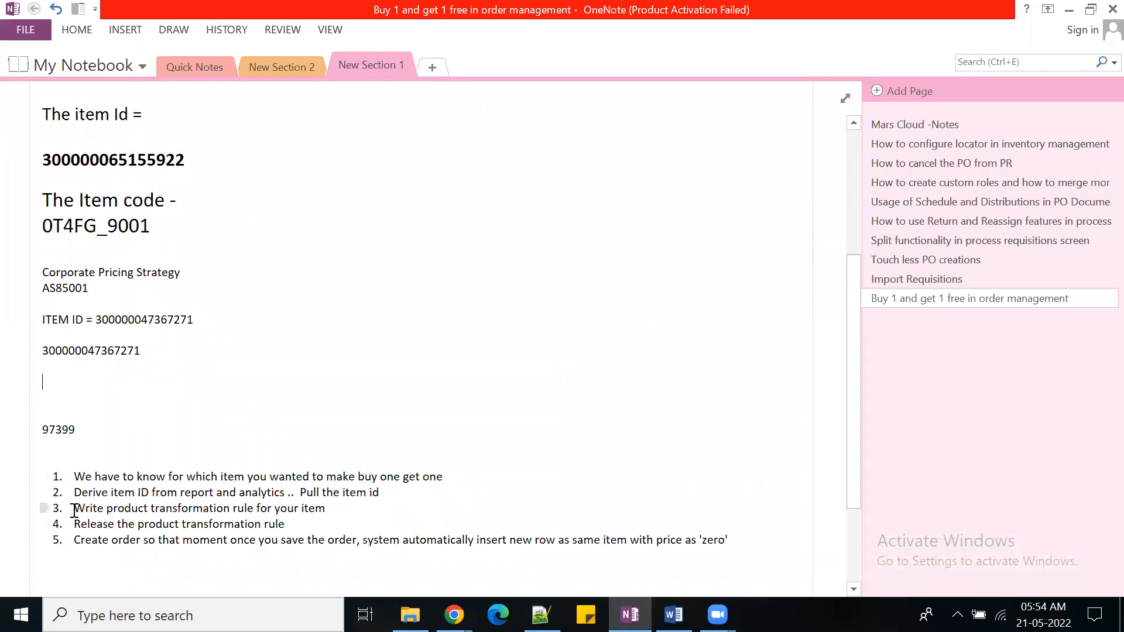
Highlight the note 'Write product transformation rule for your item', and close the data model in Chrome without saving it.
{"action": "left_click_drag", "start_coordinate": [74, 508], "coordinate": [319, 510]}
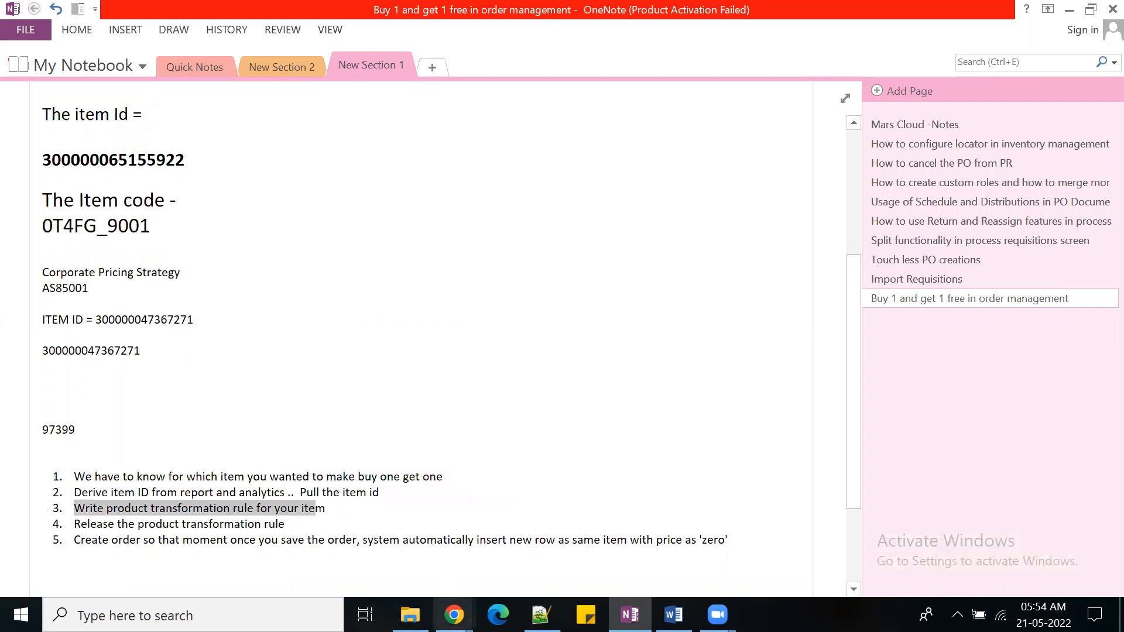
{"action": "mouse_move", "coordinate": [454, 615]}
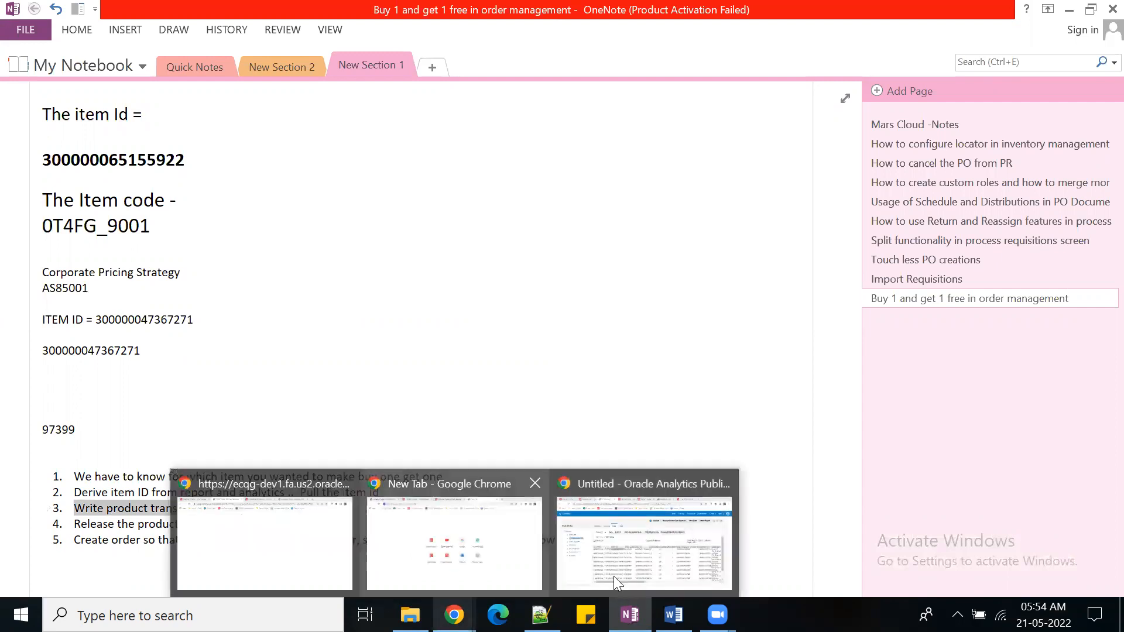
{"action": "left_click", "coordinate": [674, 576]}
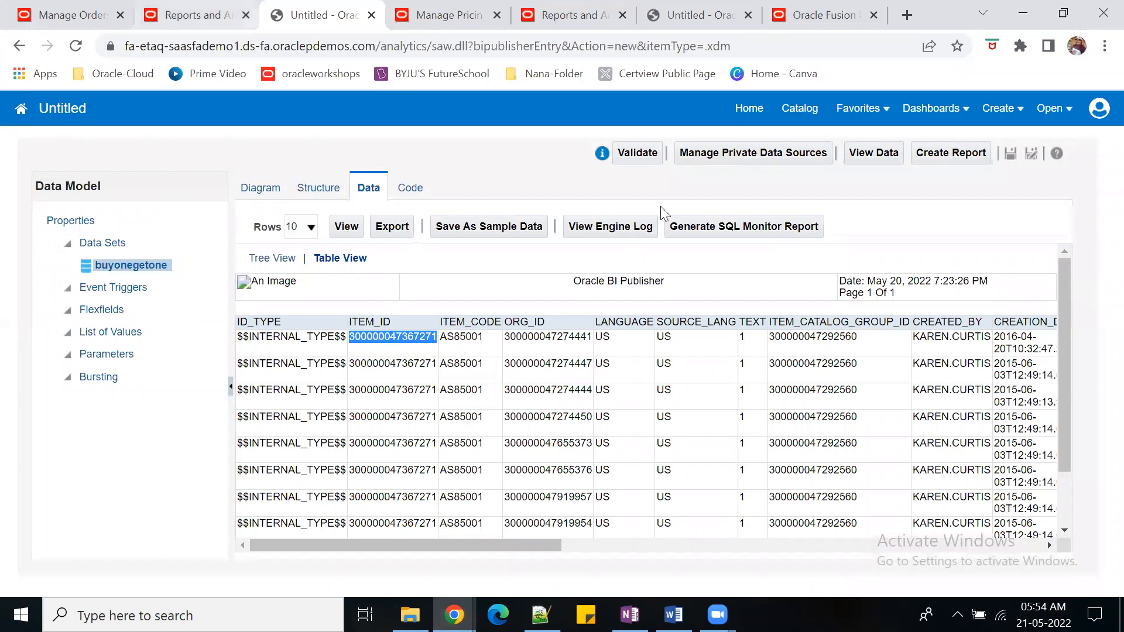
{"action": "left_click", "coordinate": [371, 15]}
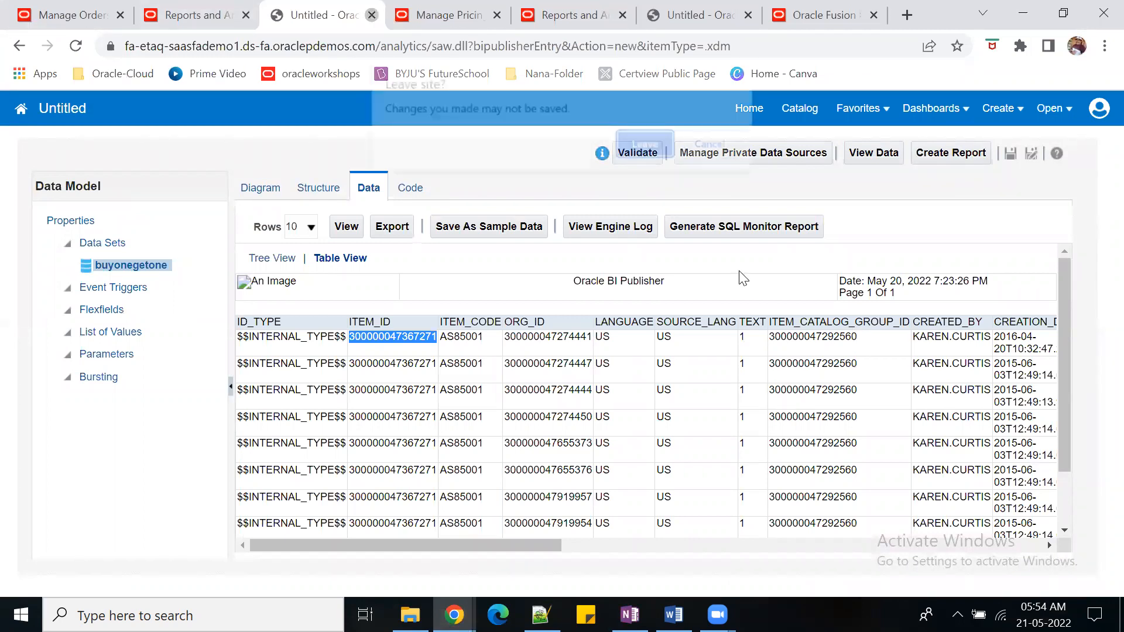
{"action": "key", "text": "Return"}
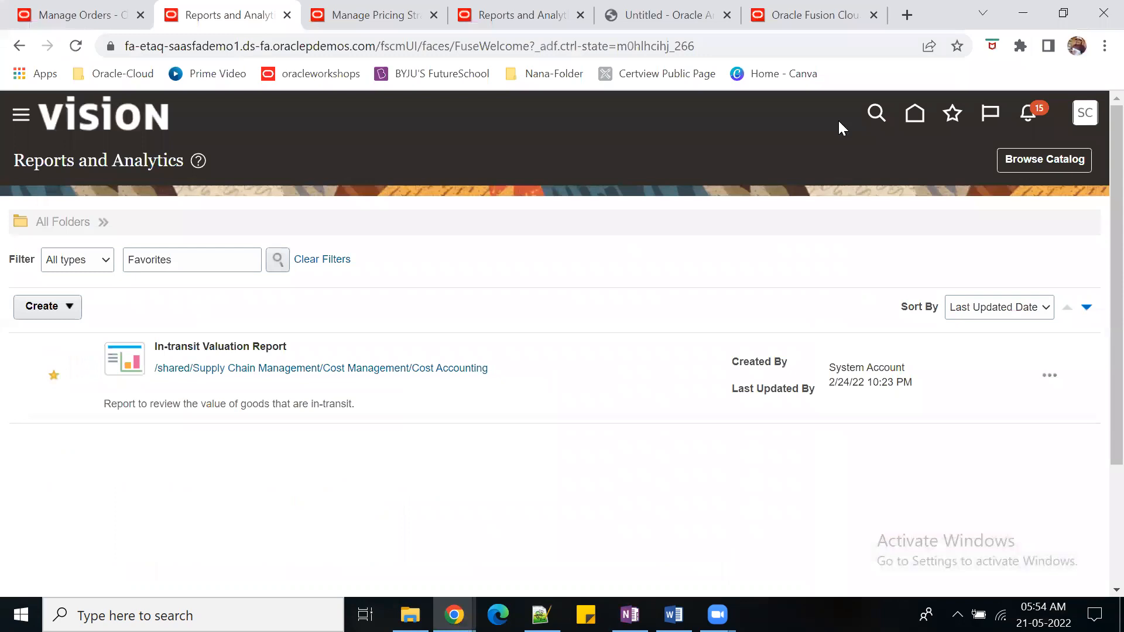
Go from the home page to Setup and Maintenance and open its setup search page.
{"action": "left_click", "coordinate": [915, 114]}
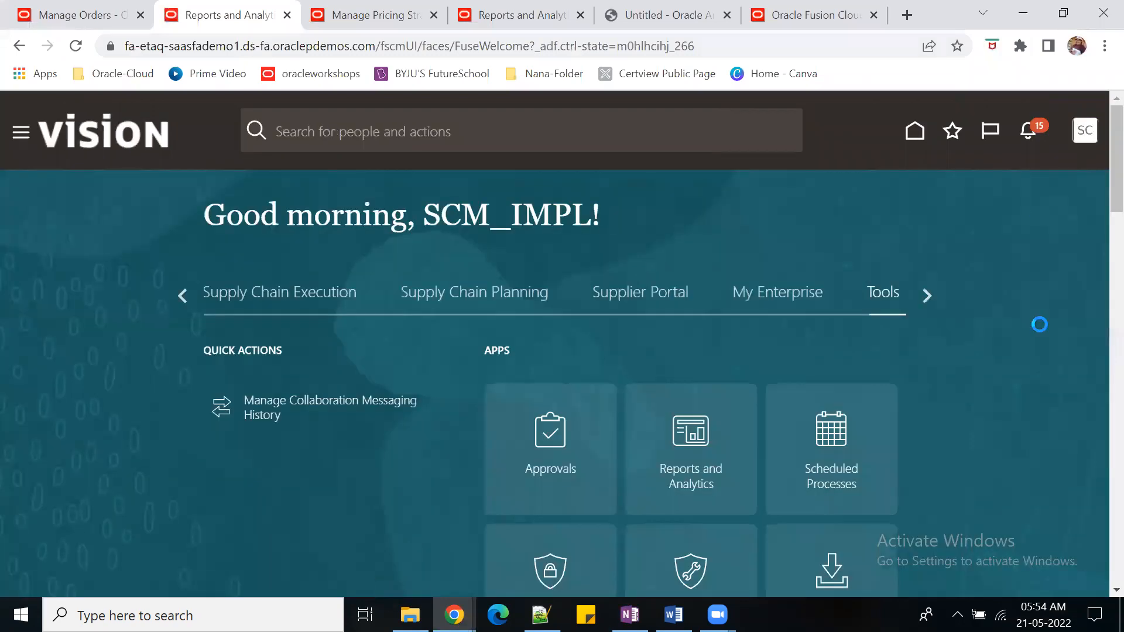
{"action": "left_click", "coordinate": [794, 401]}
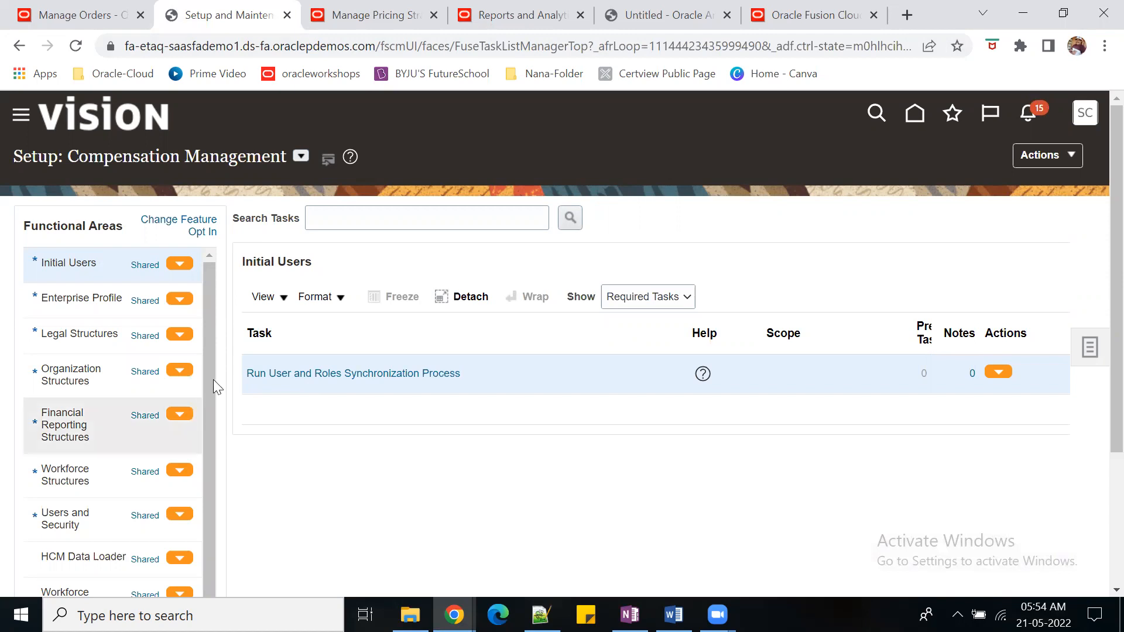
{"action": "left_click", "coordinate": [1084, 360]}
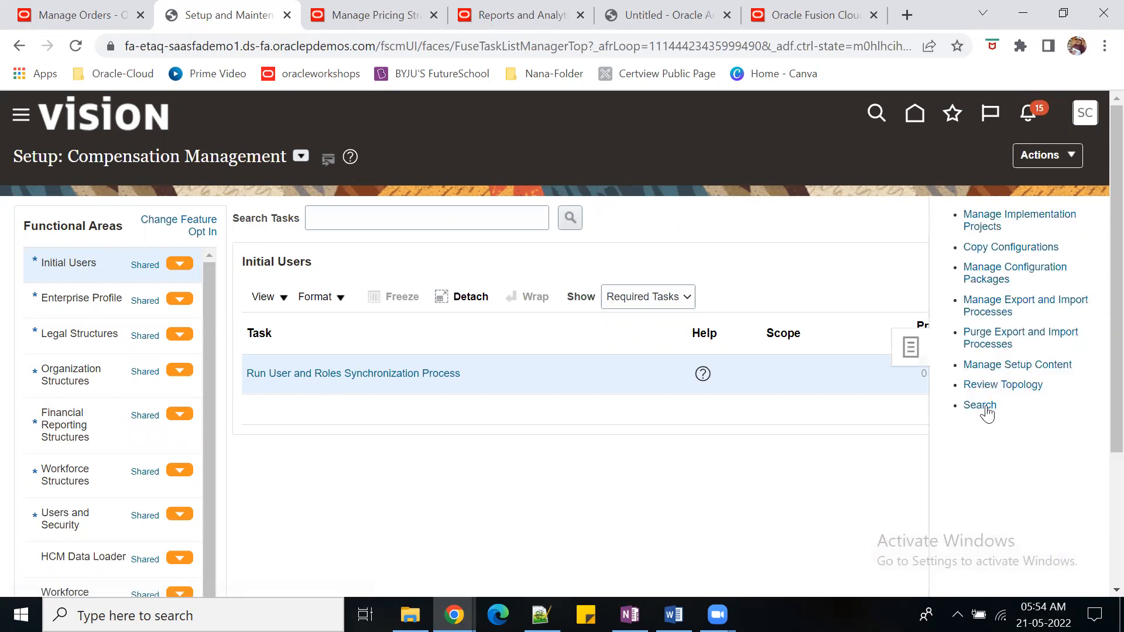
{"action": "left_click", "coordinate": [981, 406]}
Search for 'Manage product transf' and open the Manage Product Transformation Rules task.
{"action": "left_click", "coordinate": [289, 215]}
{"action": "type", "text": "Manage product transf"}
{"action": "key", "text": "Return"}
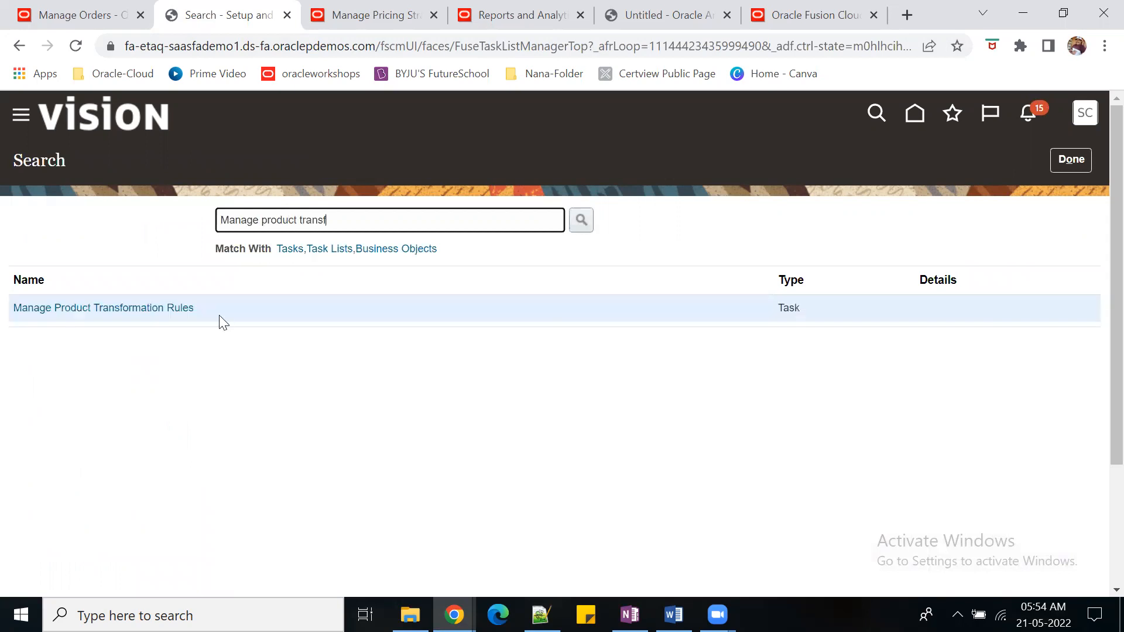
{"action": "left_click", "coordinate": [120, 309]}
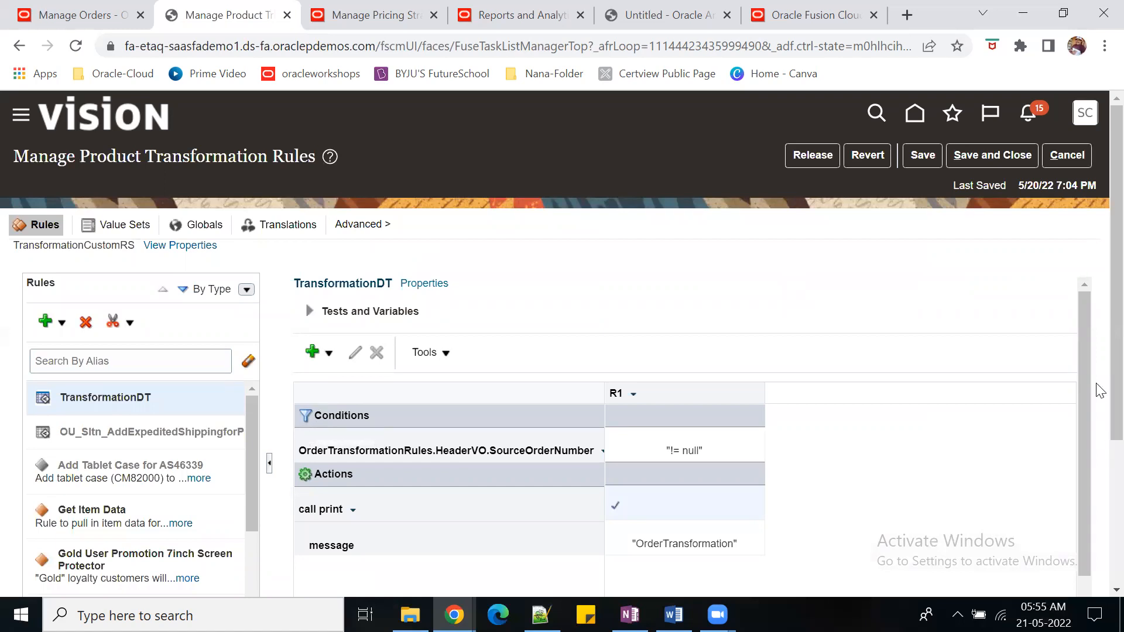
Open the existing BUYONEGETONE rule in the rules list and delete it.
{"action": "scroll", "coordinate": [1100, 556], "scroll_direction": "down", "scroll_amount": 4}
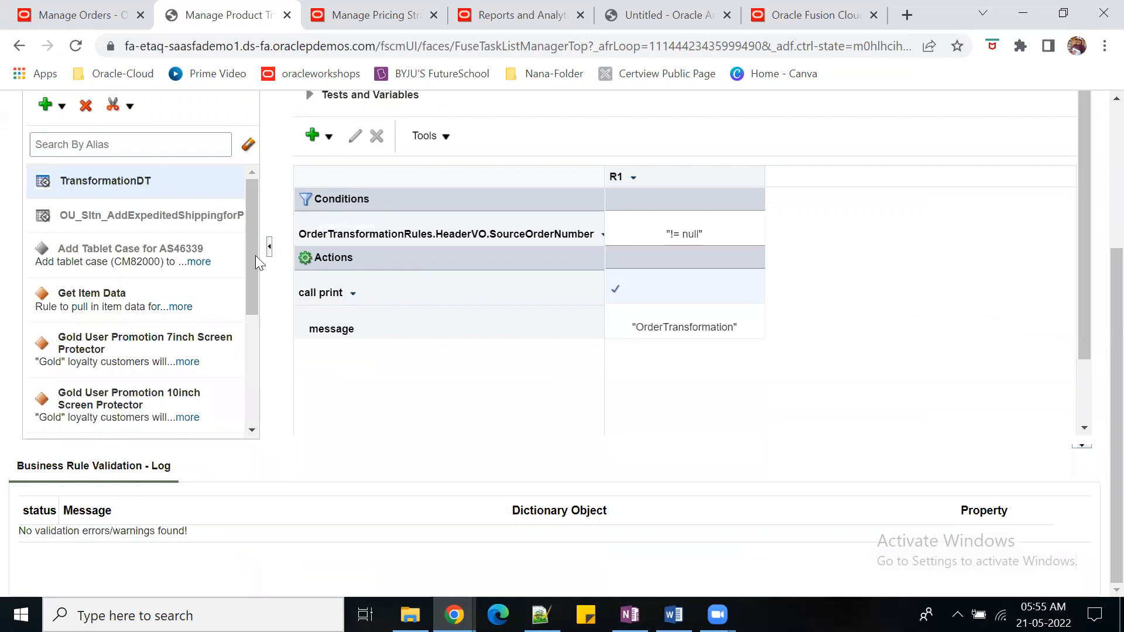
{"action": "scroll", "coordinate": [252, 281], "scroll_direction": "down", "scroll_amount": 1}
{"action": "scroll", "coordinate": [222, 398], "scroll_direction": "down", "scroll_amount": 3}
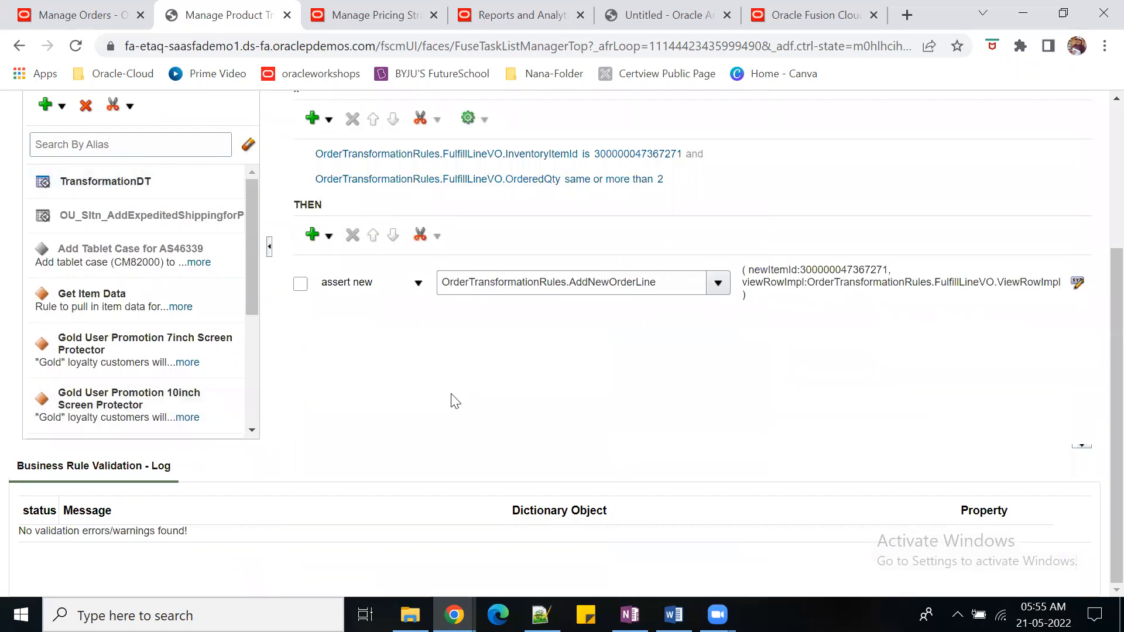
{"action": "scroll", "coordinate": [456, 401], "scroll_direction": "up", "scroll_amount": 2}
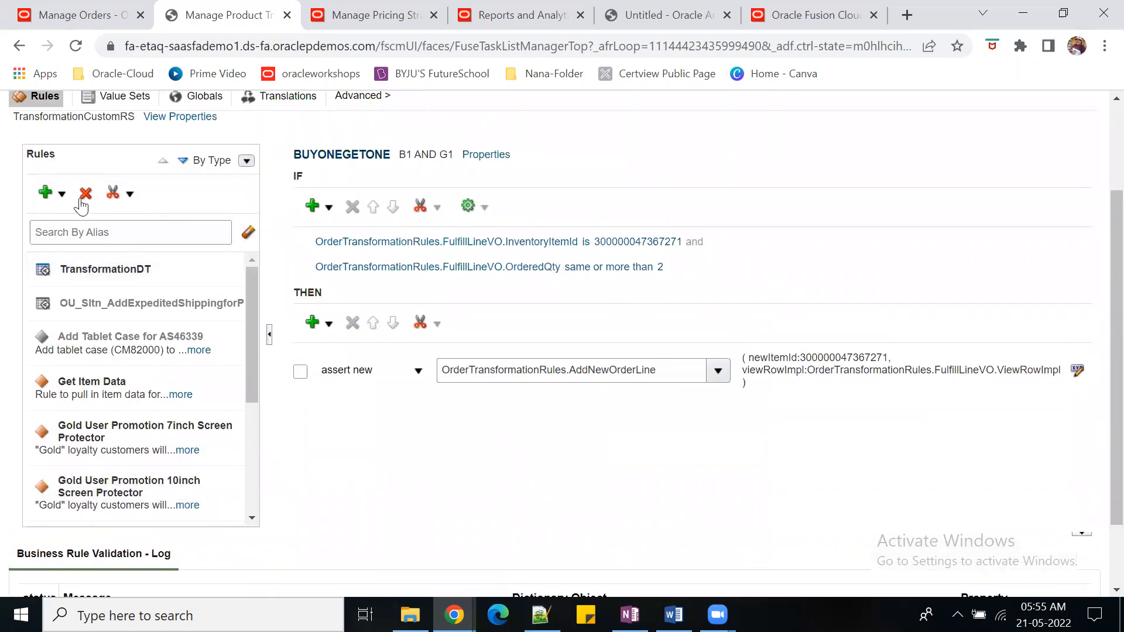
{"action": "left_click", "coordinate": [201, 229]}
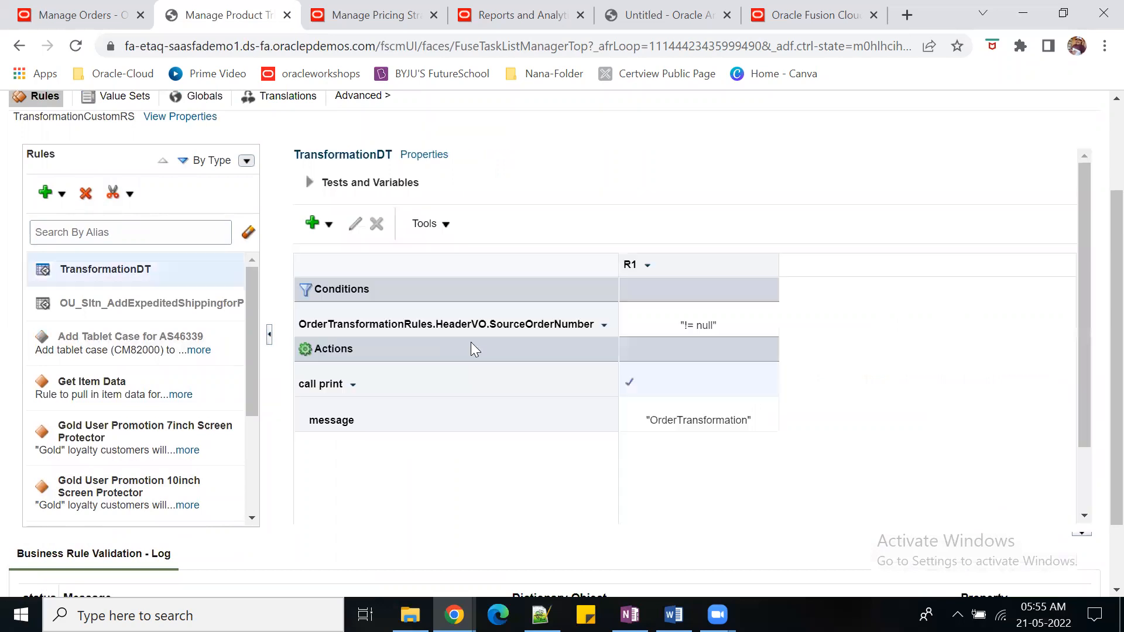
Check the remaining entries in the rules list and add a new general rule.
{"action": "left_click_drag", "start_coordinate": [252, 335], "coordinate": [258, 477]}
{"action": "scroll", "coordinate": [607, 472], "scroll_direction": "up", "scroll_amount": 3}
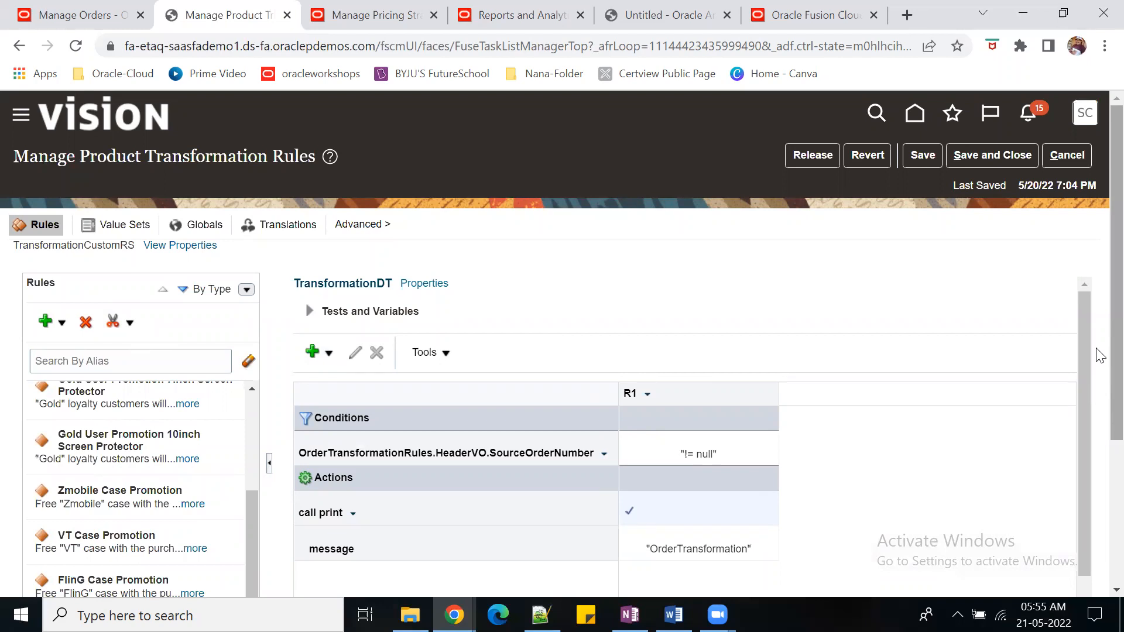
{"action": "scroll", "coordinate": [1101, 383], "scroll_direction": "down", "scroll_amount": 3}
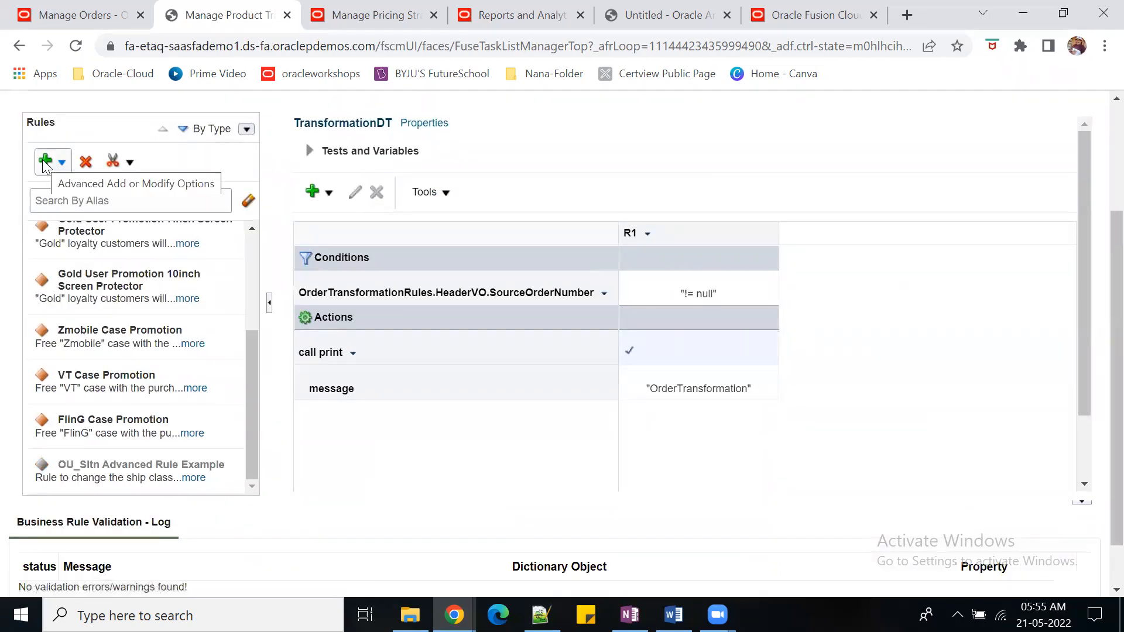
{"action": "left_click", "coordinate": [63, 165]}
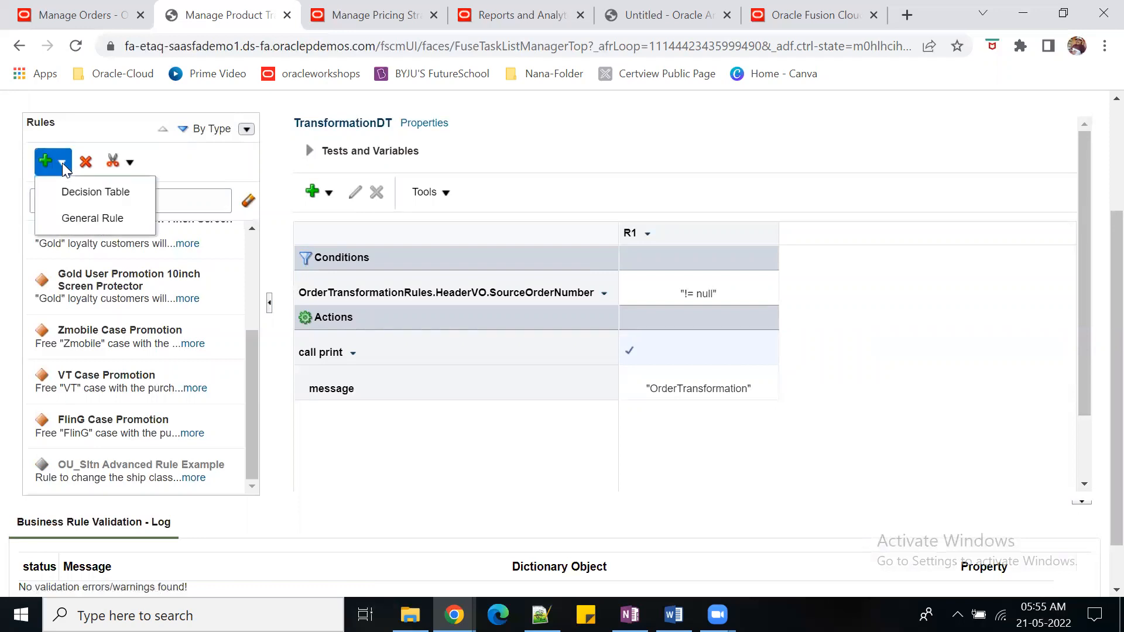
{"action": "left_click", "coordinate": [62, 164]}
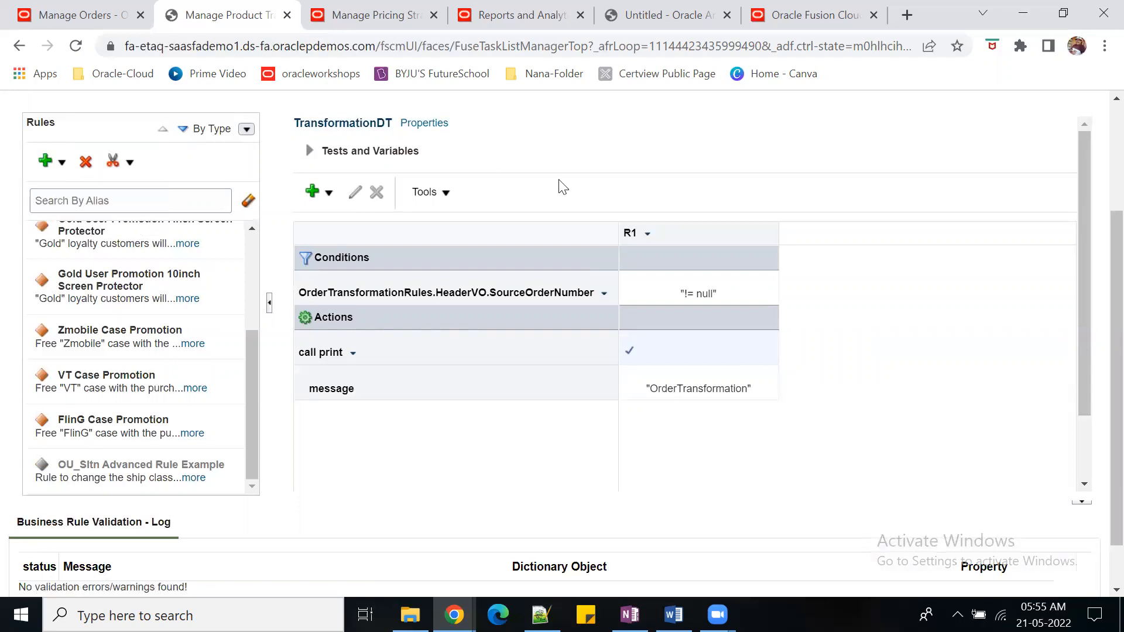
{"action": "left_click", "coordinate": [62, 165]}
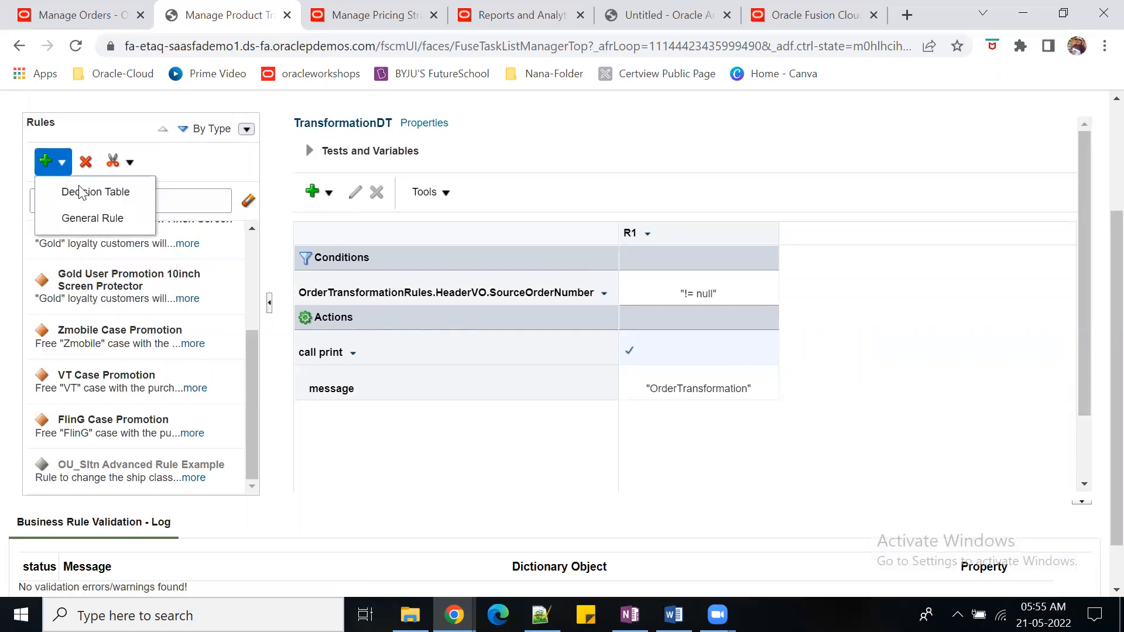
{"action": "left_click", "coordinate": [104, 220]}
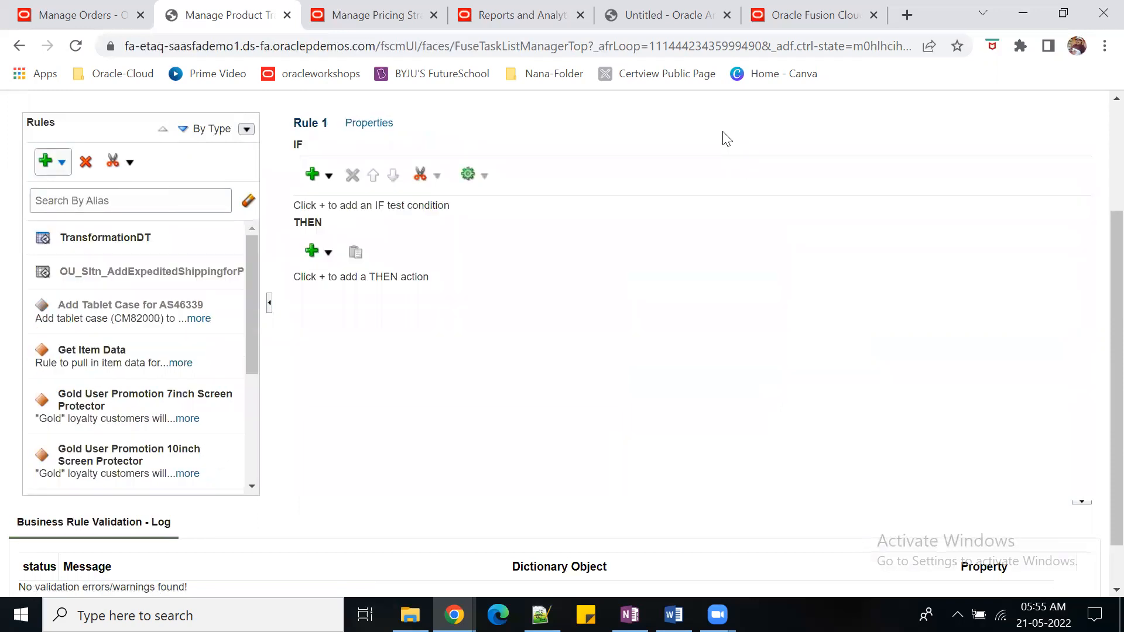
Set both the name and the description of Rule 1 to BuyoneGetone in its properties, and confirm.
{"action": "scroll", "coordinate": [703, 316], "scroll_direction": "up", "scroll_amount": 2}
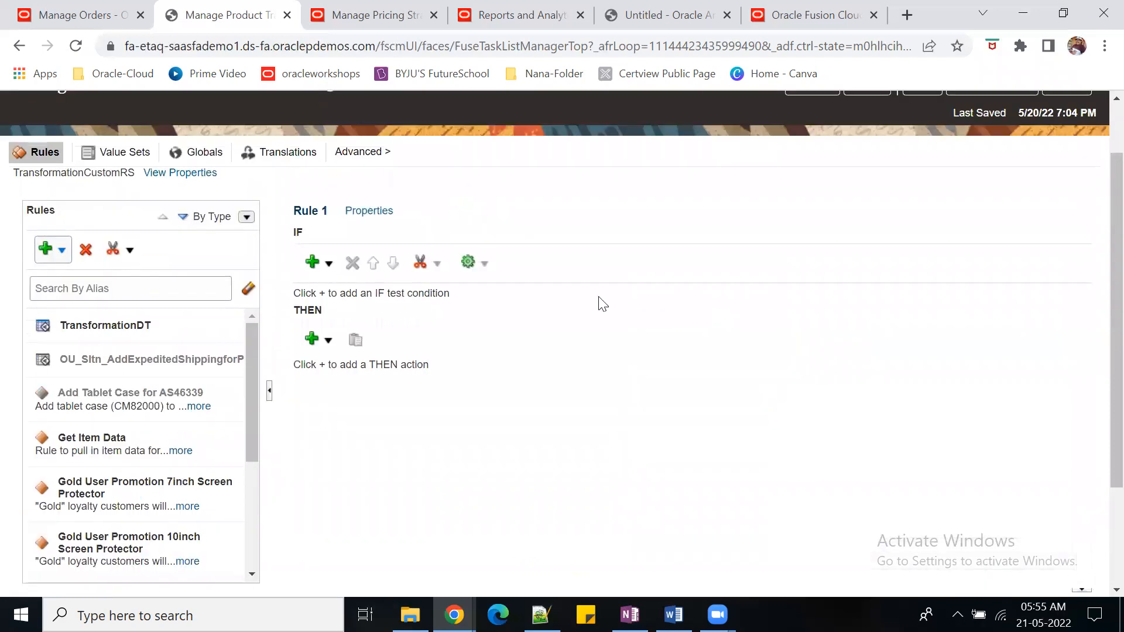
{"action": "left_click_drag", "start_coordinate": [296, 212], "coordinate": [328, 209]}
{"action": "left_click", "coordinate": [370, 211]}
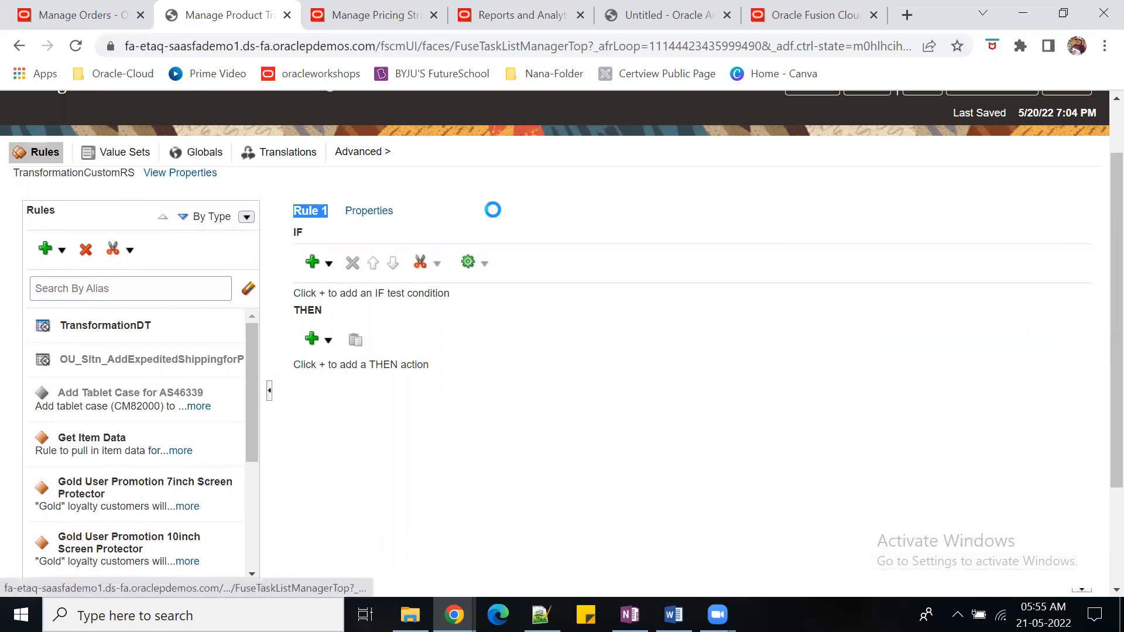
{"action": "triple_click", "coordinate": [502, 246]}
{"action": "type", "text": "BuyoneGetone"}
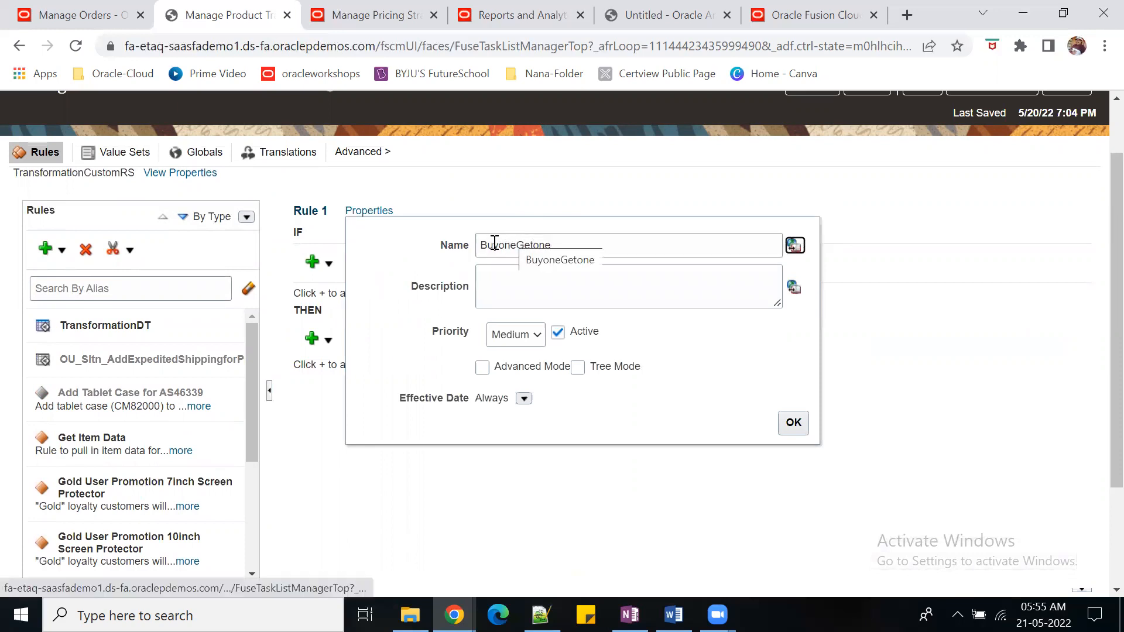
{"action": "key", "text": "ctrl+a"}
{"action": "key", "text": "ctrl+c"}
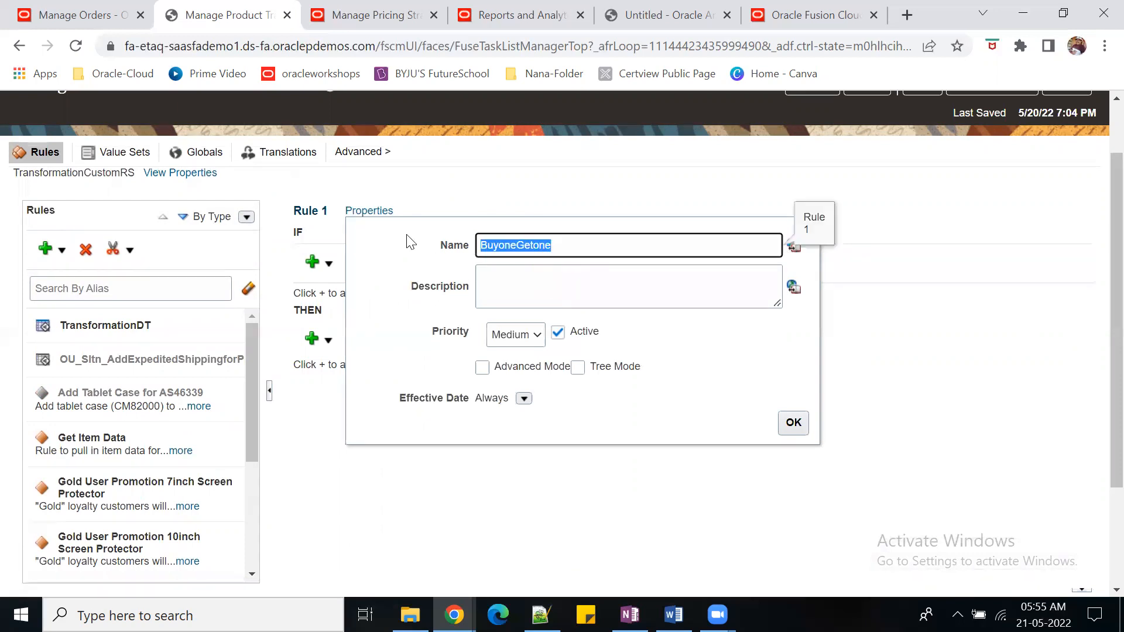
{"action": "left_click", "coordinate": [565, 296]}
{"action": "key", "text": "ctrl+v"}
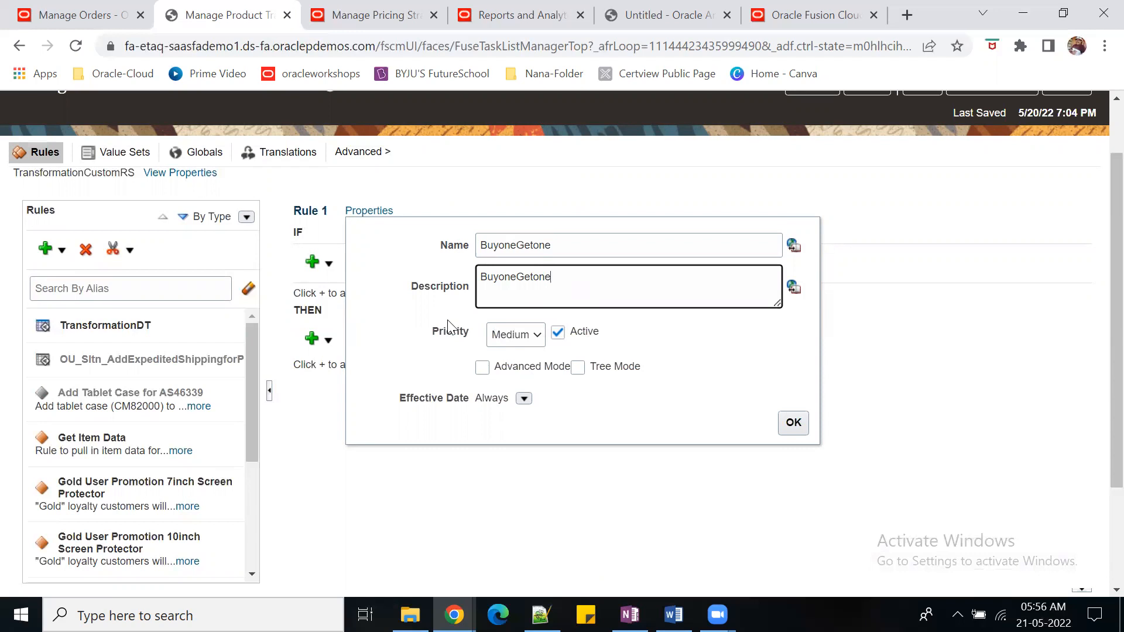
{"action": "left_click", "coordinate": [791, 429]}
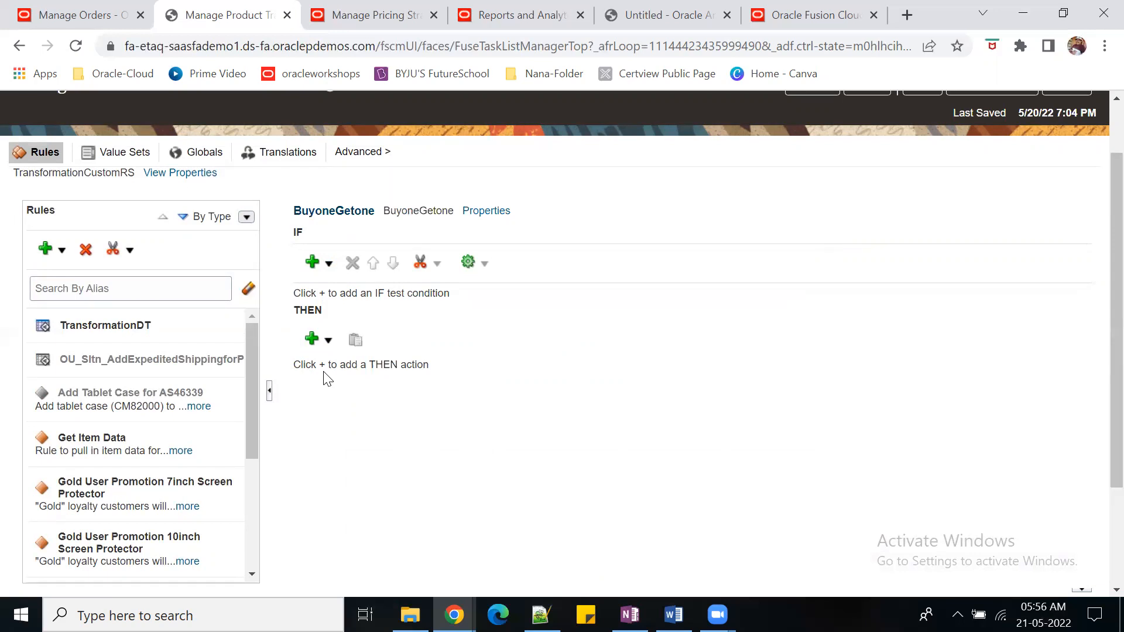
Consult the IF condition in the Buy_1_Get_1_Free Word document, then return to the browser and add a simple test to the rule's IF section.
{"action": "mouse_move", "coordinate": [673, 615]}
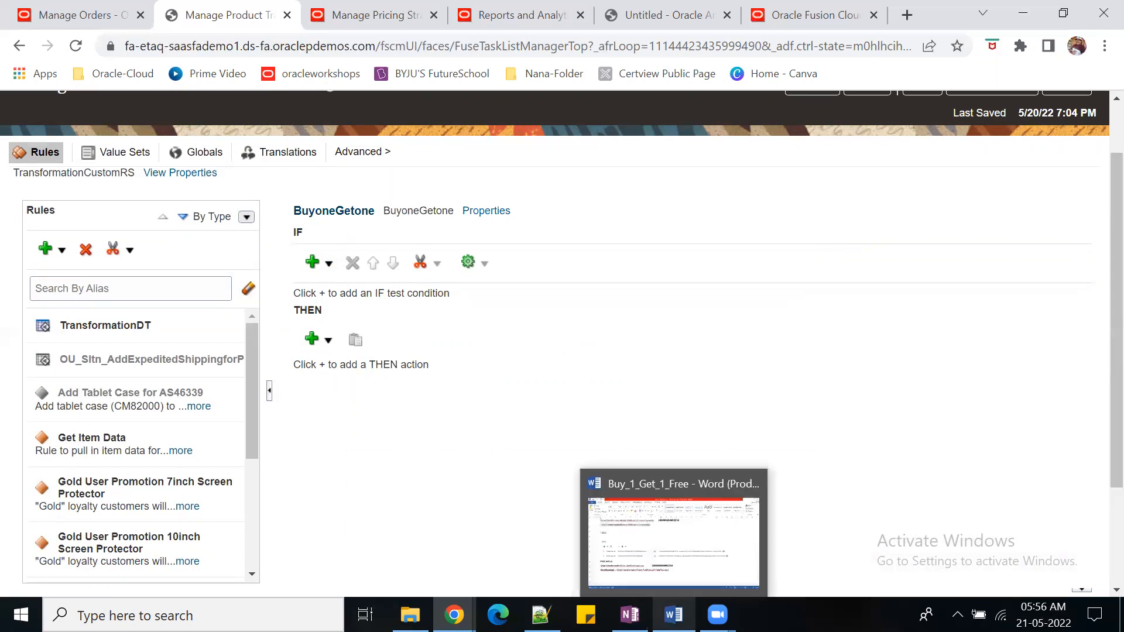
{"action": "left_click", "coordinate": [673, 545]}
{"action": "scroll", "coordinate": [480, 477], "scroll_direction": "up", "scroll_amount": 5}
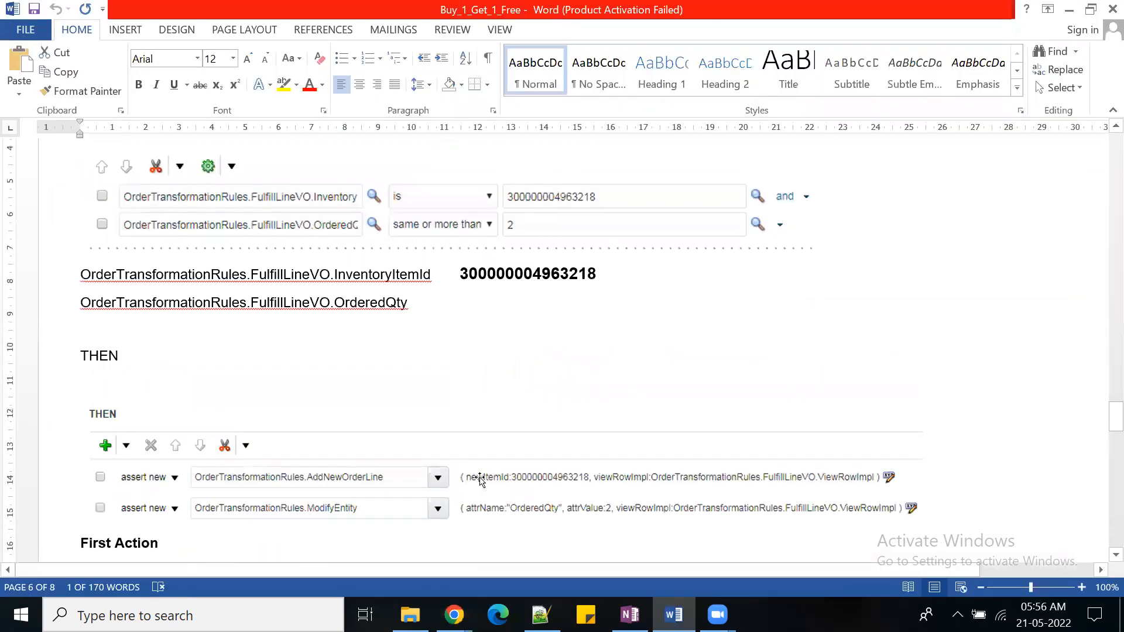
{"action": "scroll", "coordinate": [482, 477], "scroll_direction": "up", "scroll_amount": 4}
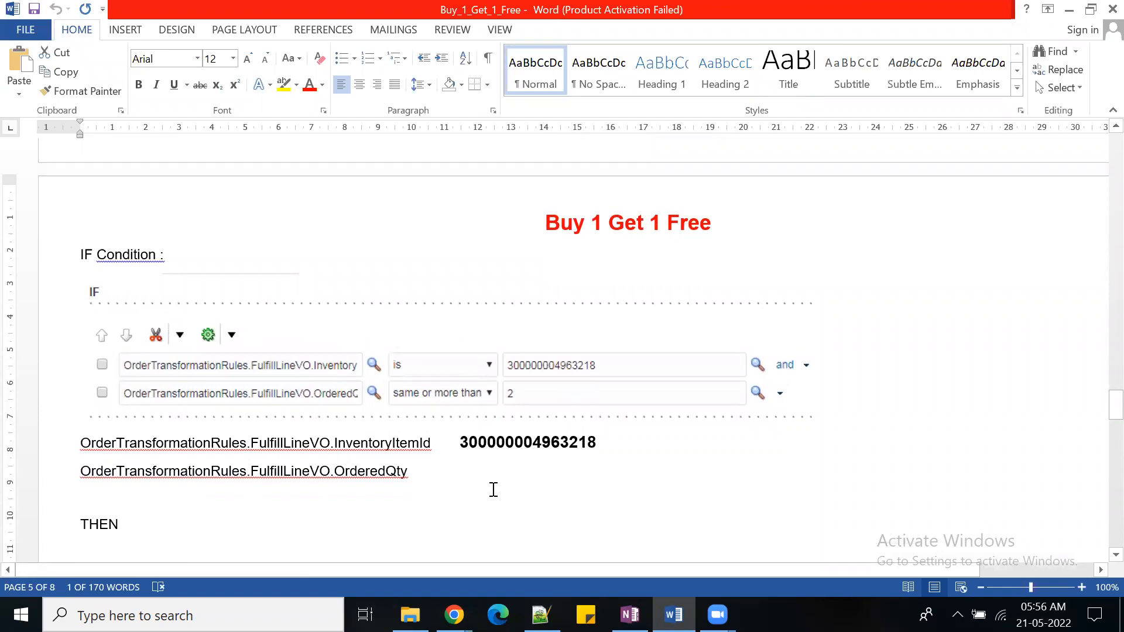
{"action": "key", "text": "alt+Tab"}
{"action": "left_click", "coordinate": [329, 264]}
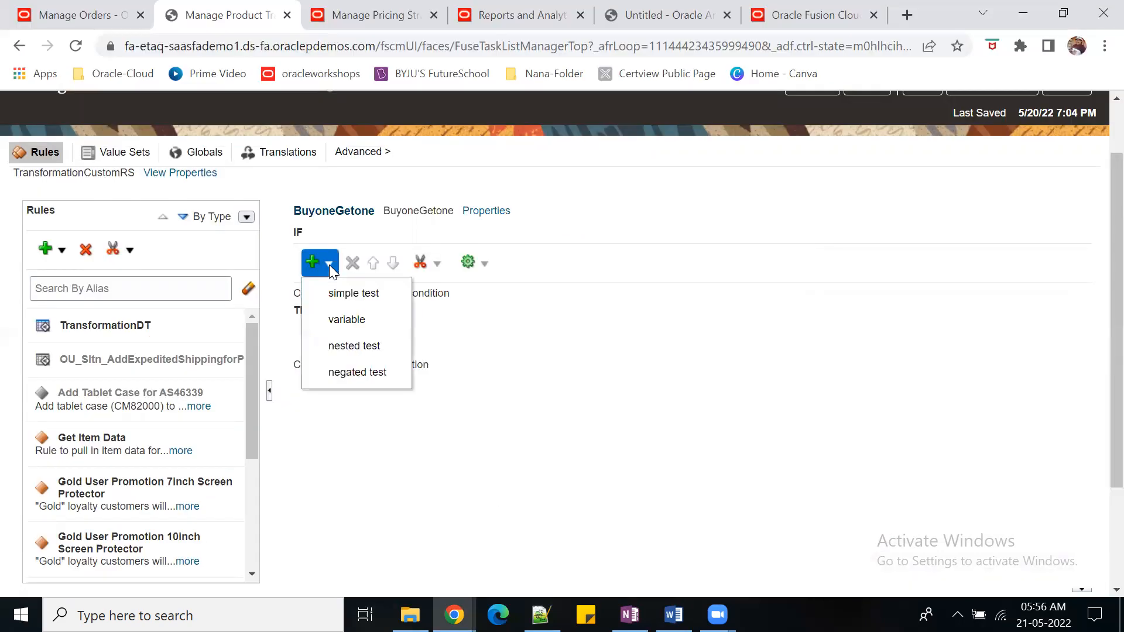
{"action": "left_click", "coordinate": [352, 295]}
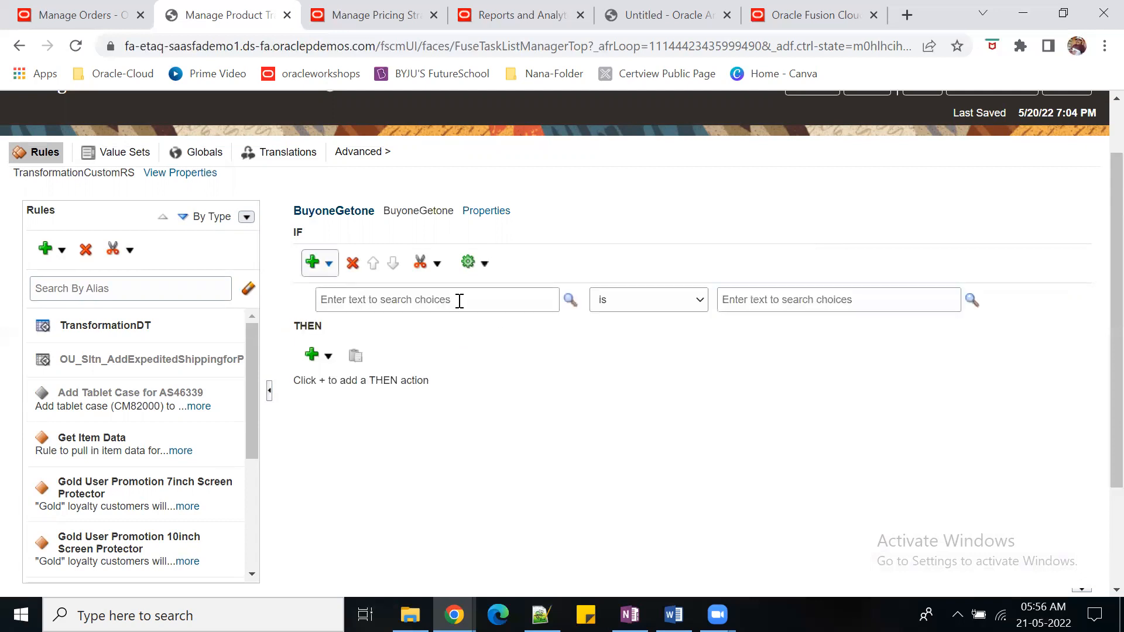
Copy OrderTransformationRules.FulfillLineVO.InventoryItemId from the Word document and select it as the left side of the IF test in the browser.
{"action": "left_click", "coordinate": [459, 300]}
{"action": "key", "text": "alt+Tab"}
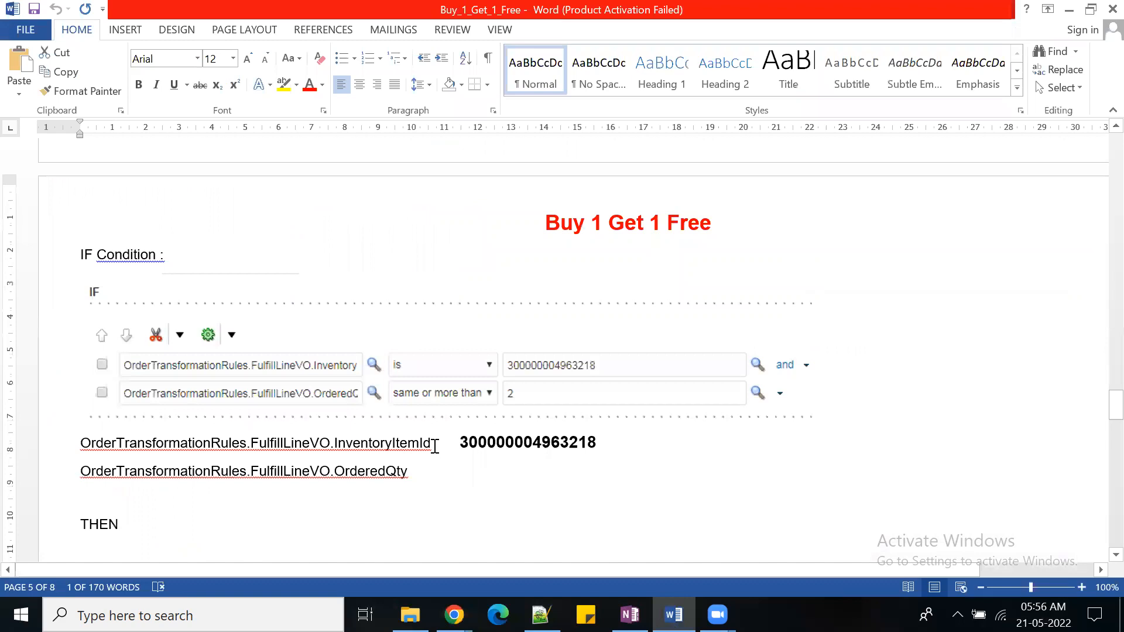
{"action": "left_click", "coordinate": [116, 443], "text": "shift"}
{"action": "key", "text": "ctrl+c"}
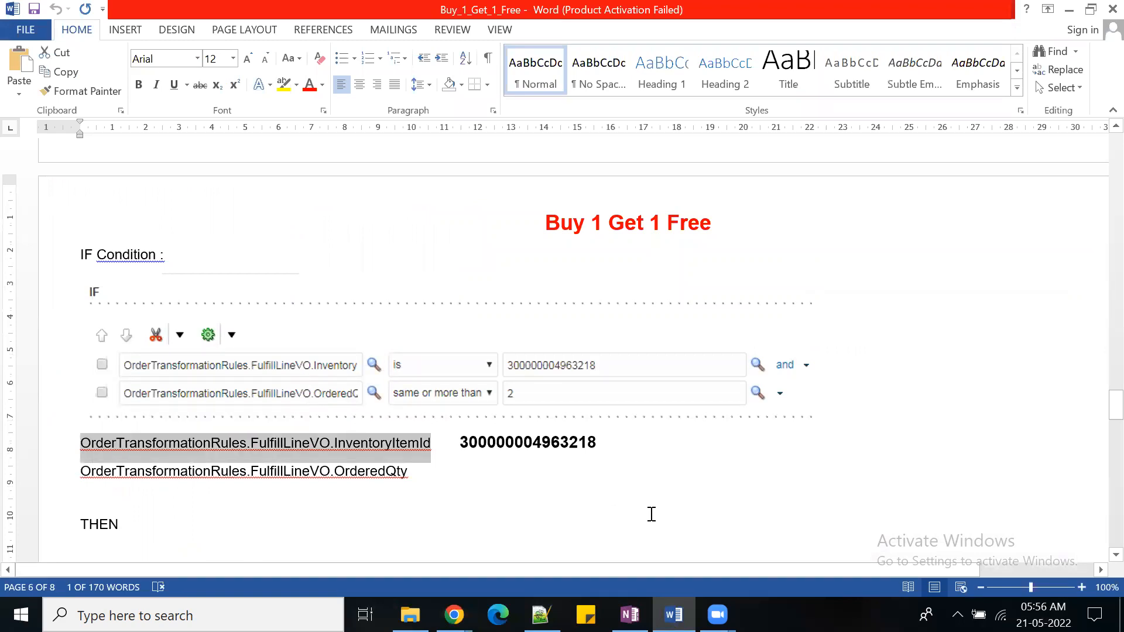
{"action": "key", "text": "alt+Tab"}
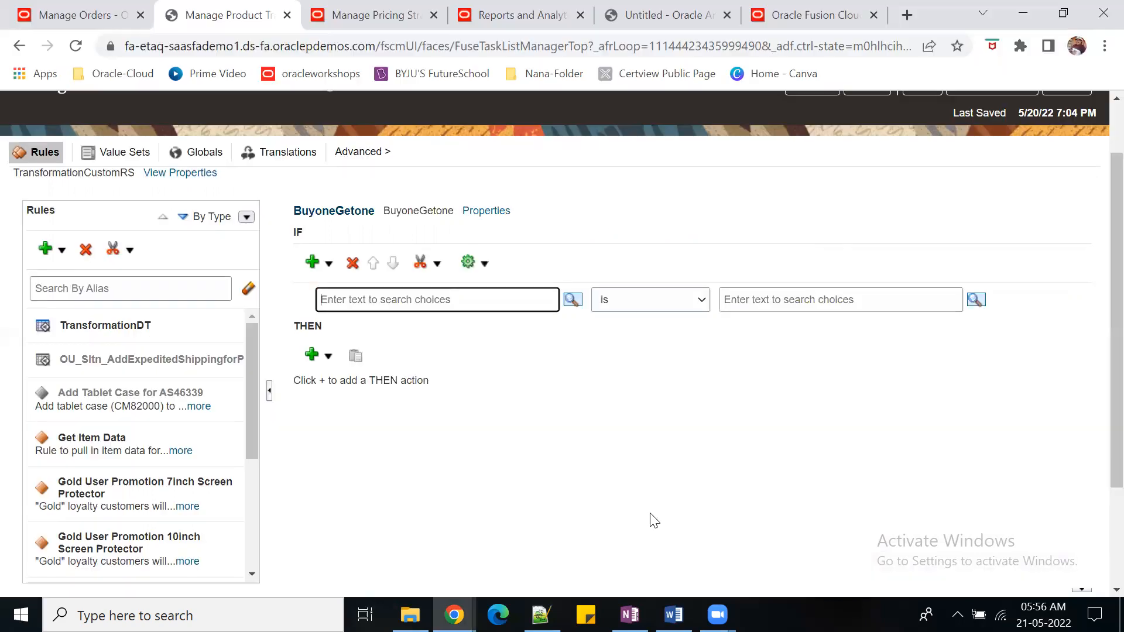
{"action": "key", "text": "ctrl+v"}
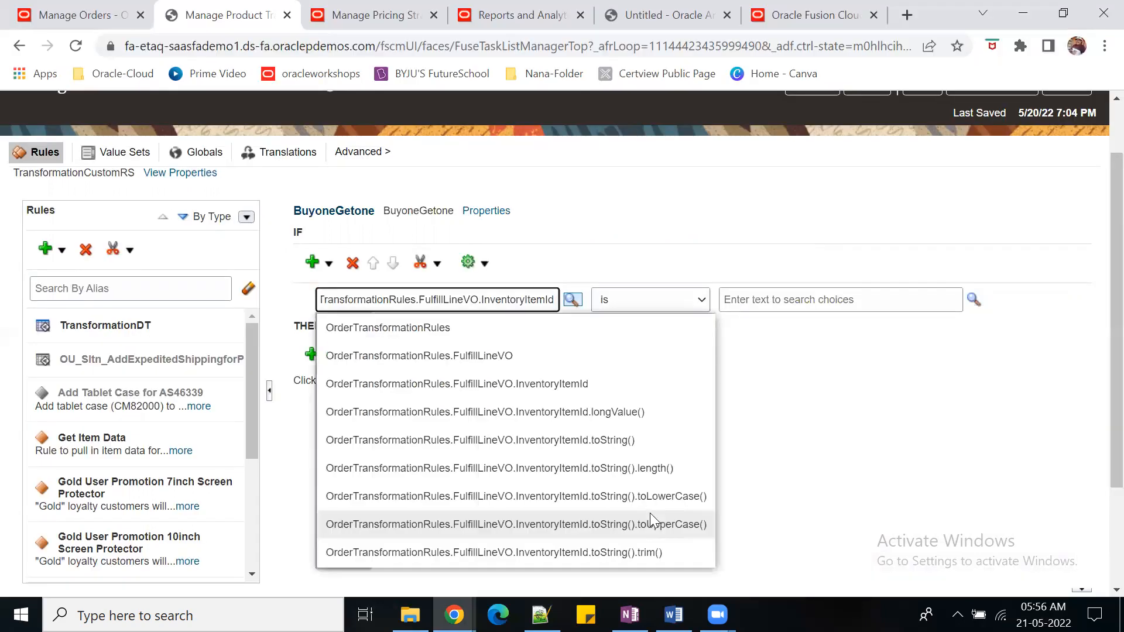
{"action": "left_click", "coordinate": [568, 387]}
{"action": "left_click", "coordinate": [769, 301]}
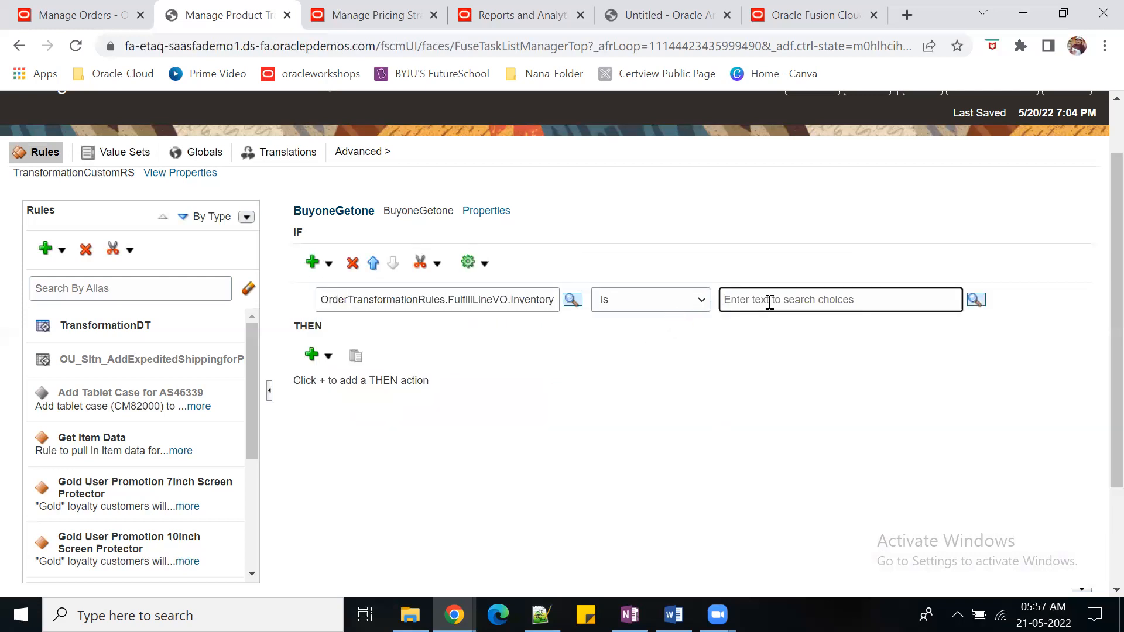
{"action": "mouse_move", "coordinate": [541, 615]}
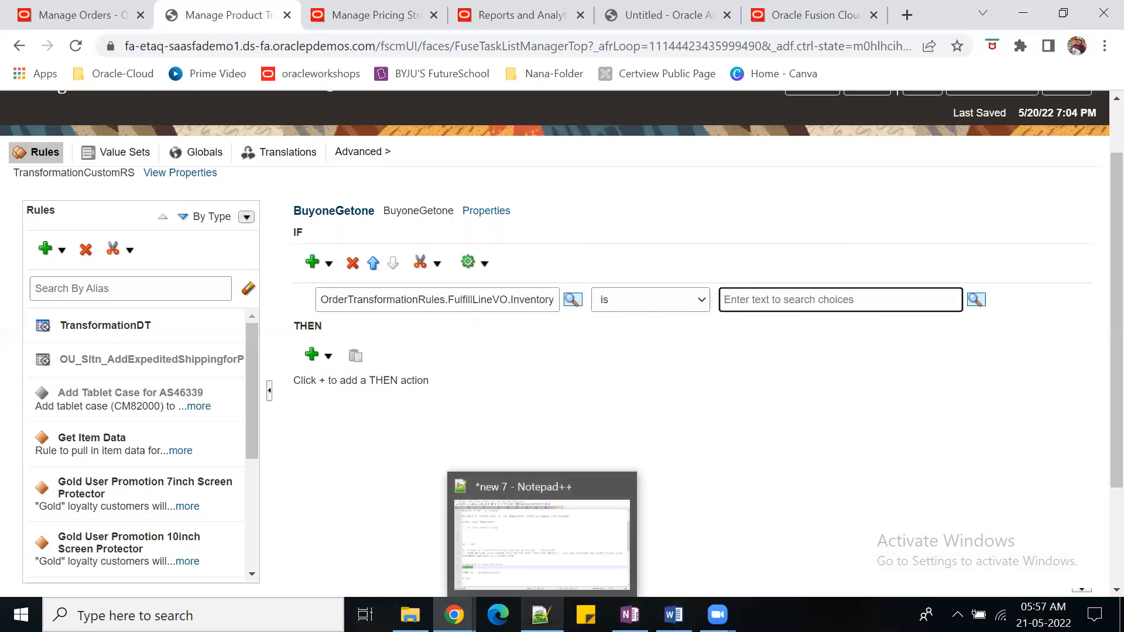
{"action": "left_click", "coordinate": [629, 614]}
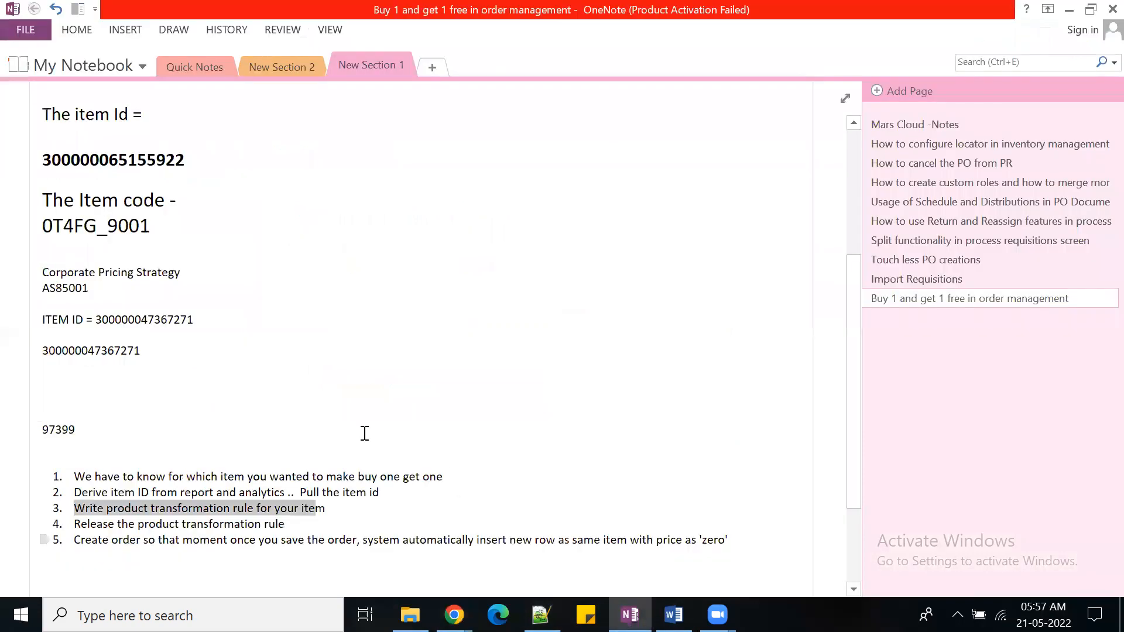
{"action": "double_click", "coordinate": [92, 352]}
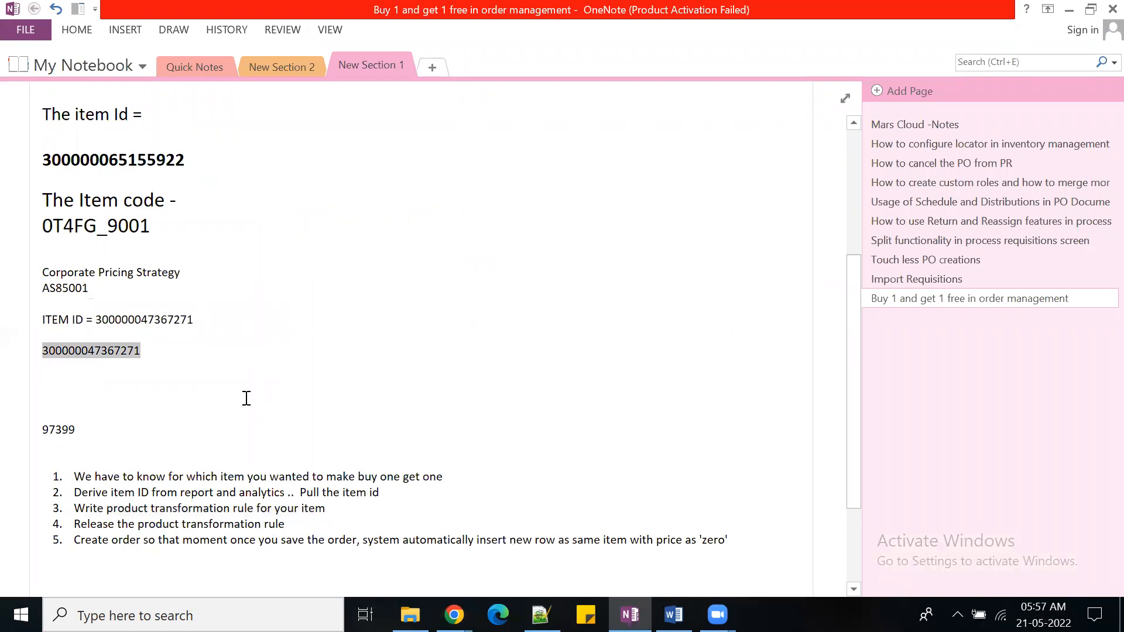
{"action": "key", "text": "ctrl+c"}
{"action": "key", "text": "alt+Tab"}
{"action": "key", "text": "ctrl+v"}
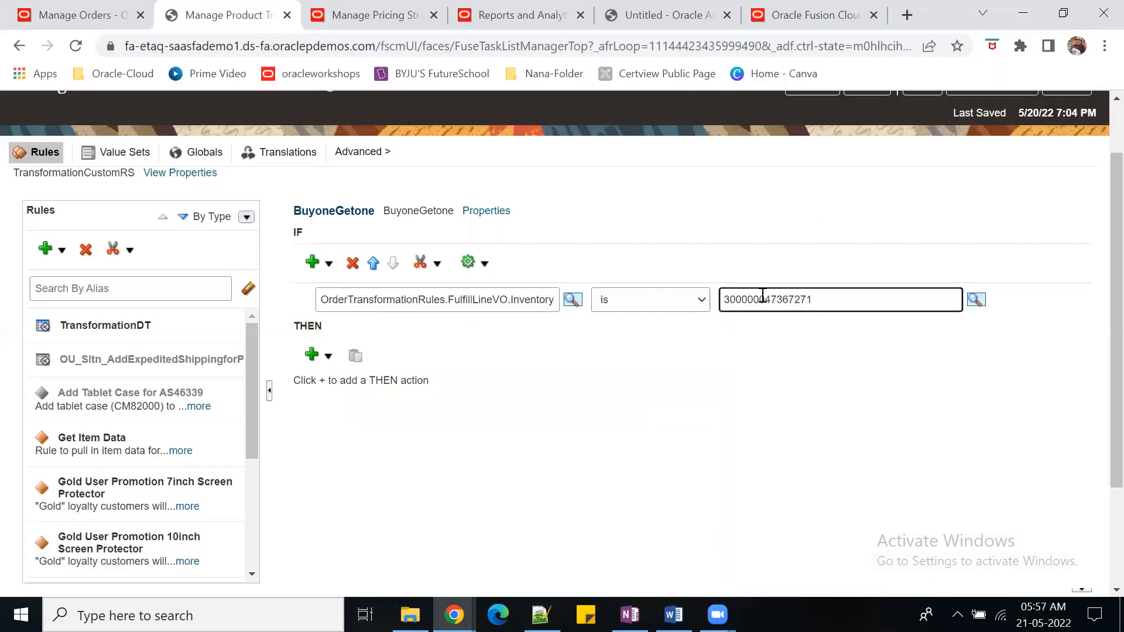
{"action": "left_click", "coordinate": [847, 382]}
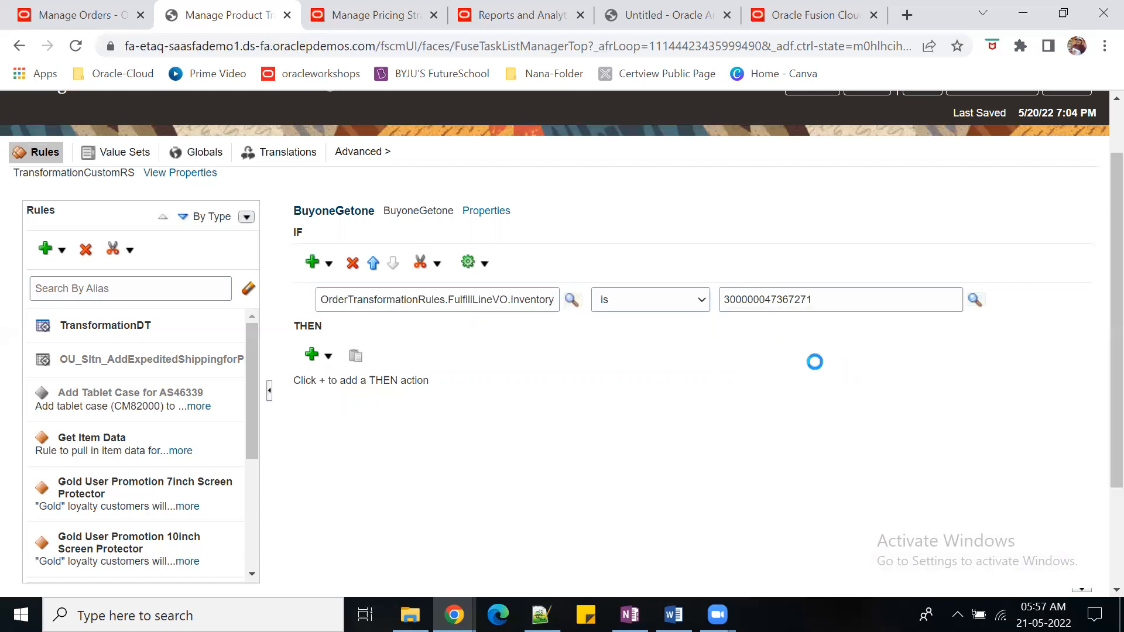
Add a second simple test and set its left side to OrderTransformationRules.FulfillLineVO.OrderedQty, copied from the Word document.
{"action": "left_click", "coordinate": [330, 268]}
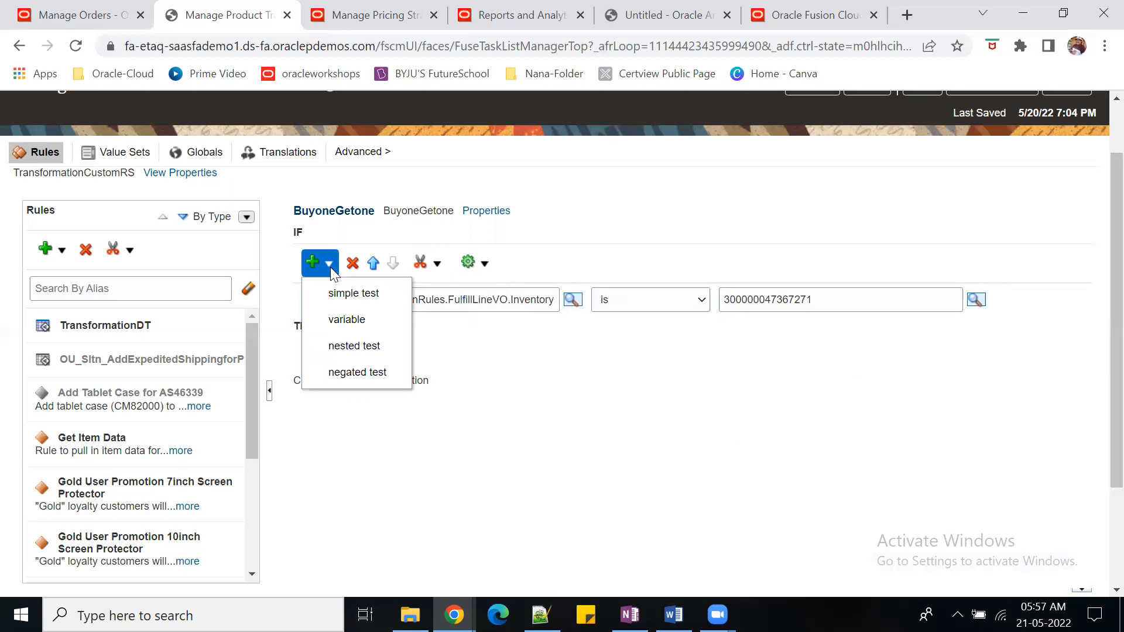
{"action": "left_click", "coordinate": [361, 296]}
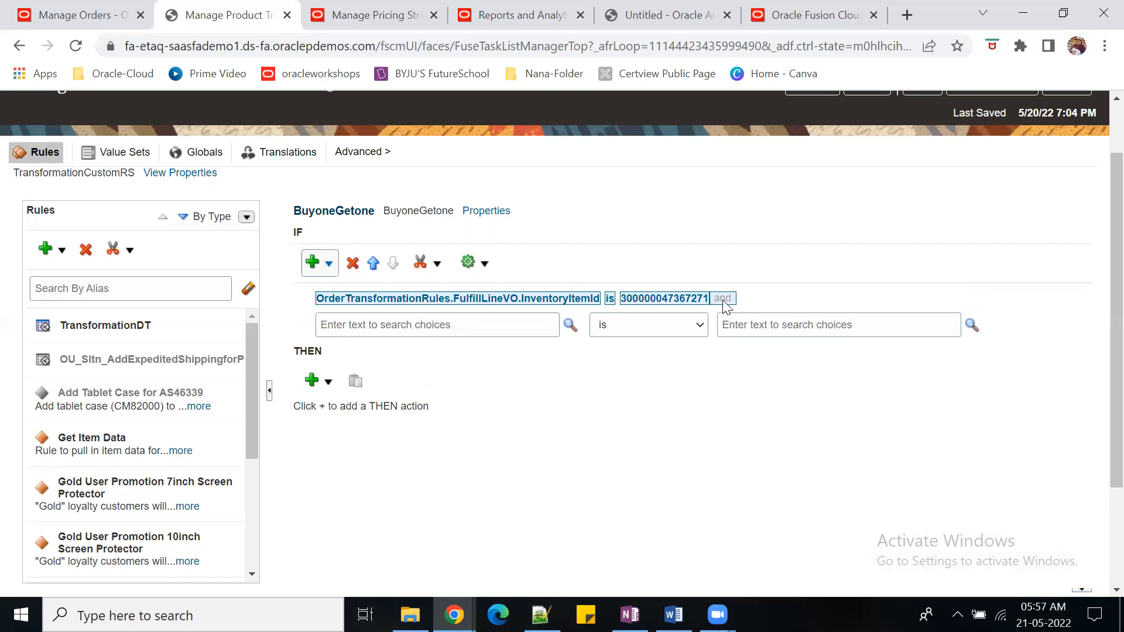
{"action": "left_click", "coordinate": [523, 329]}
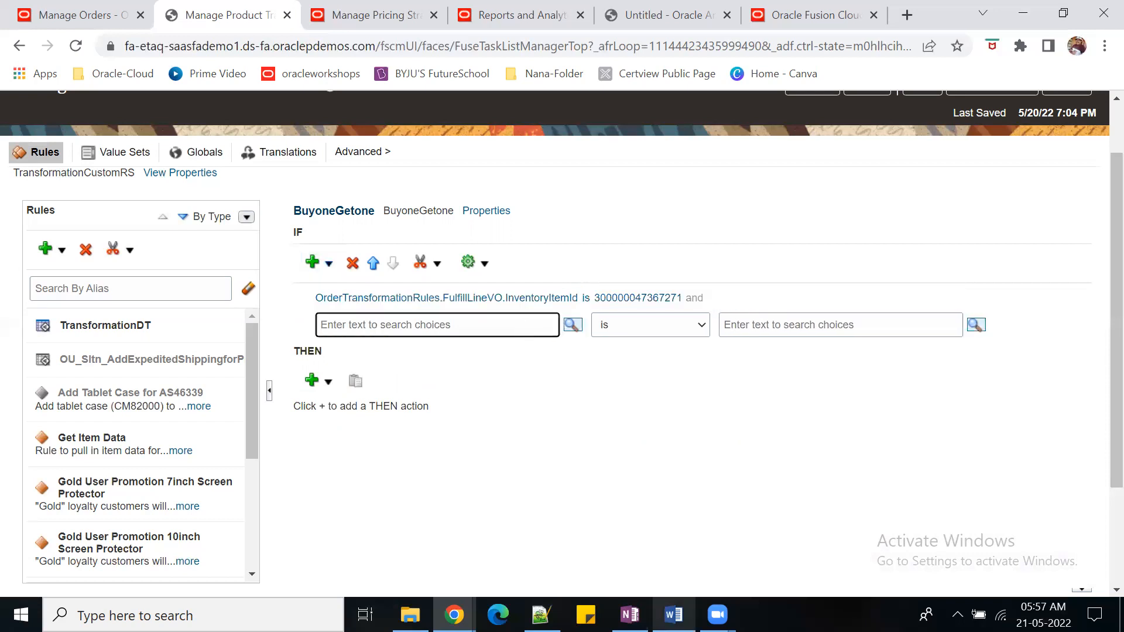
{"action": "left_click", "coordinate": [629, 615]}
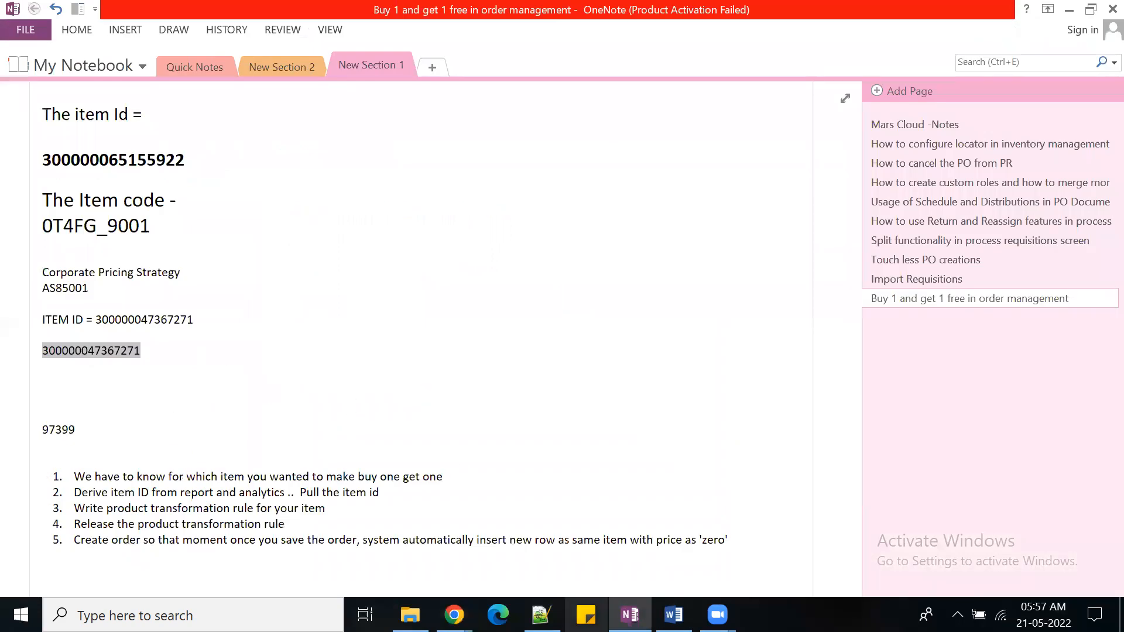
{"action": "left_click", "coordinate": [674, 615]}
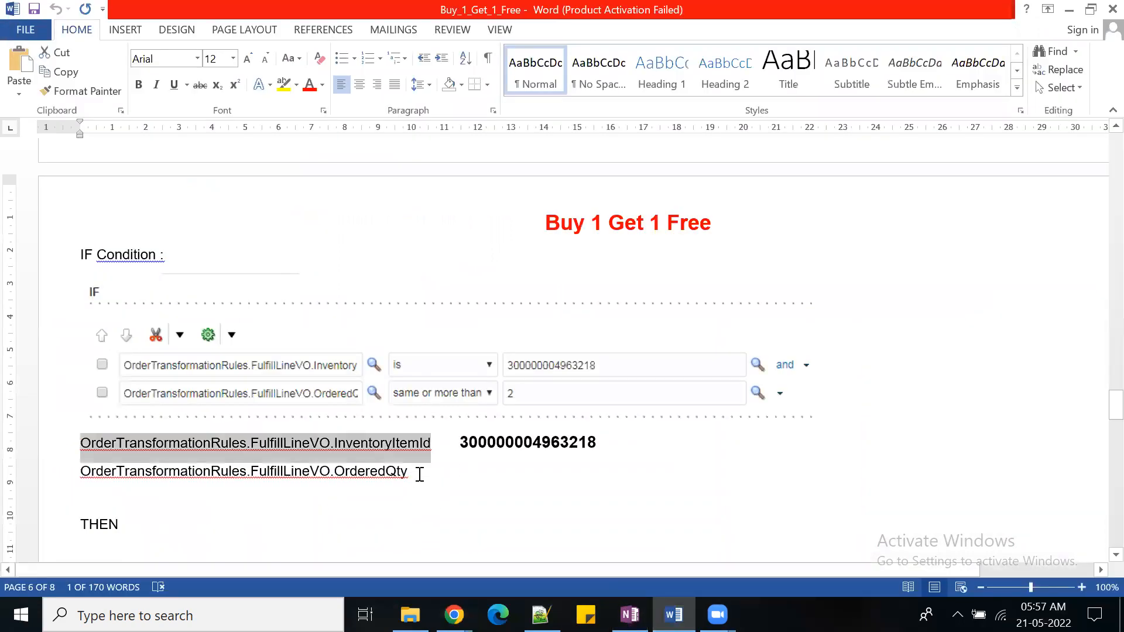
{"action": "left_click_drag", "start_coordinate": [416, 471], "coordinate": [82, 469]}
{"action": "key", "text": "ctrl+c"}
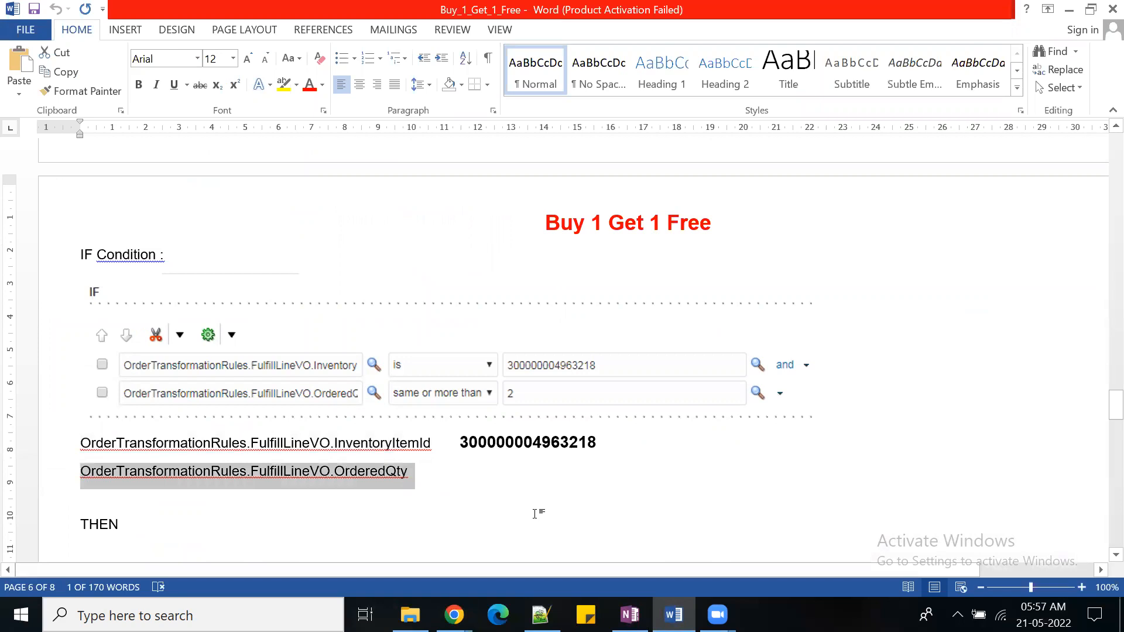
{"action": "key", "text": "alt+Tab"}
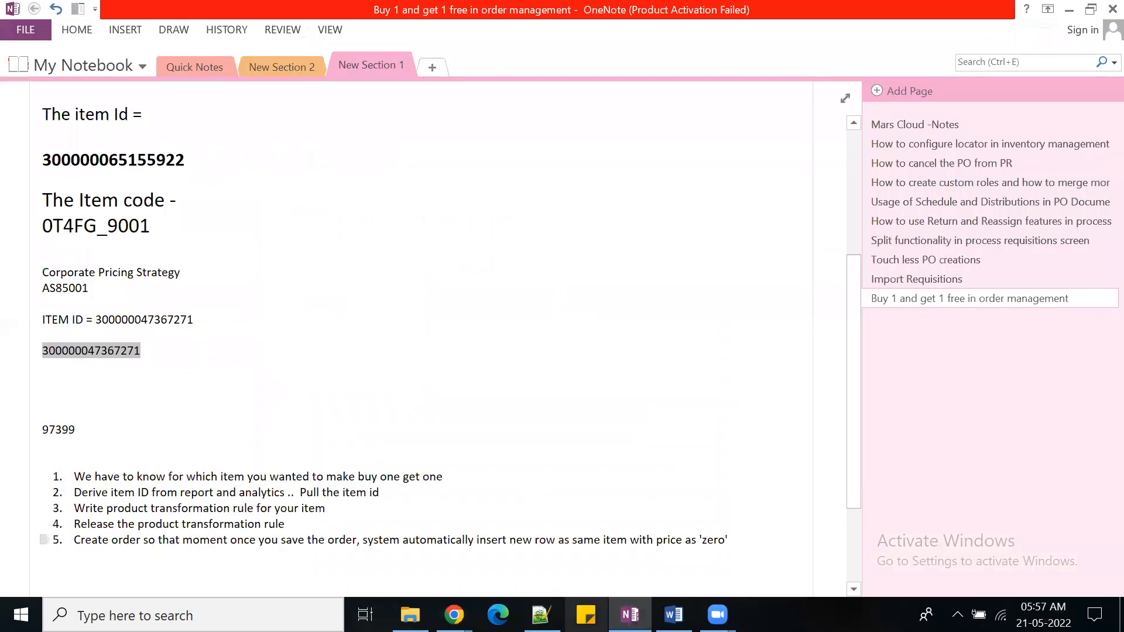
{"action": "mouse_move", "coordinate": [453, 615]}
{"action": "left_click", "coordinate": [660, 554]}
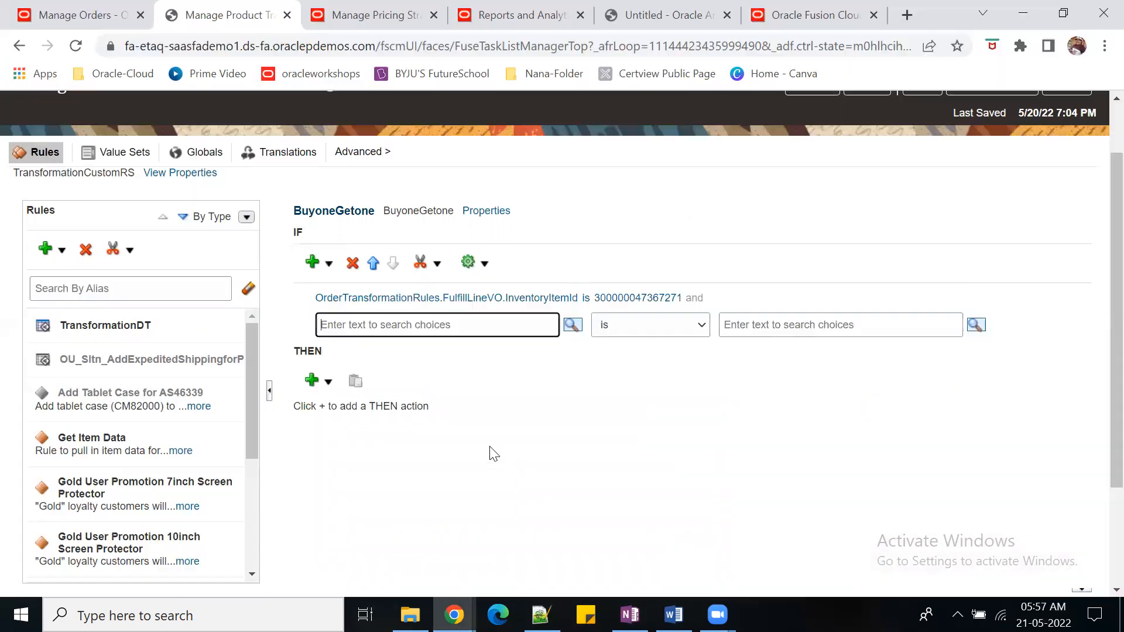
{"action": "key", "text": "ctrl+v"}
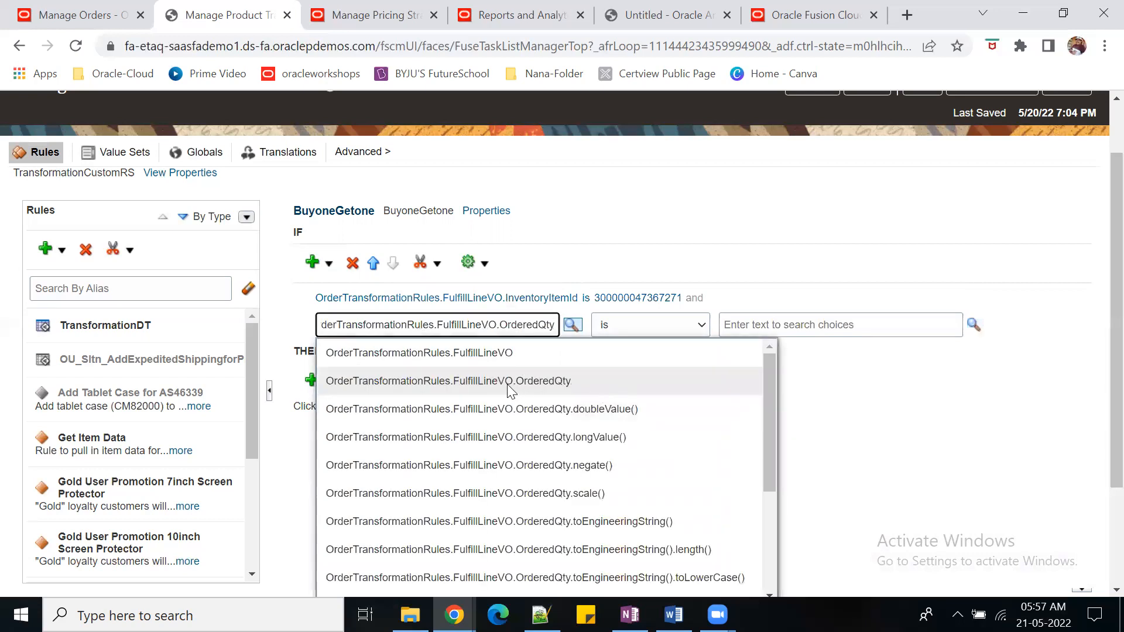
{"action": "left_click", "coordinate": [546, 382]}
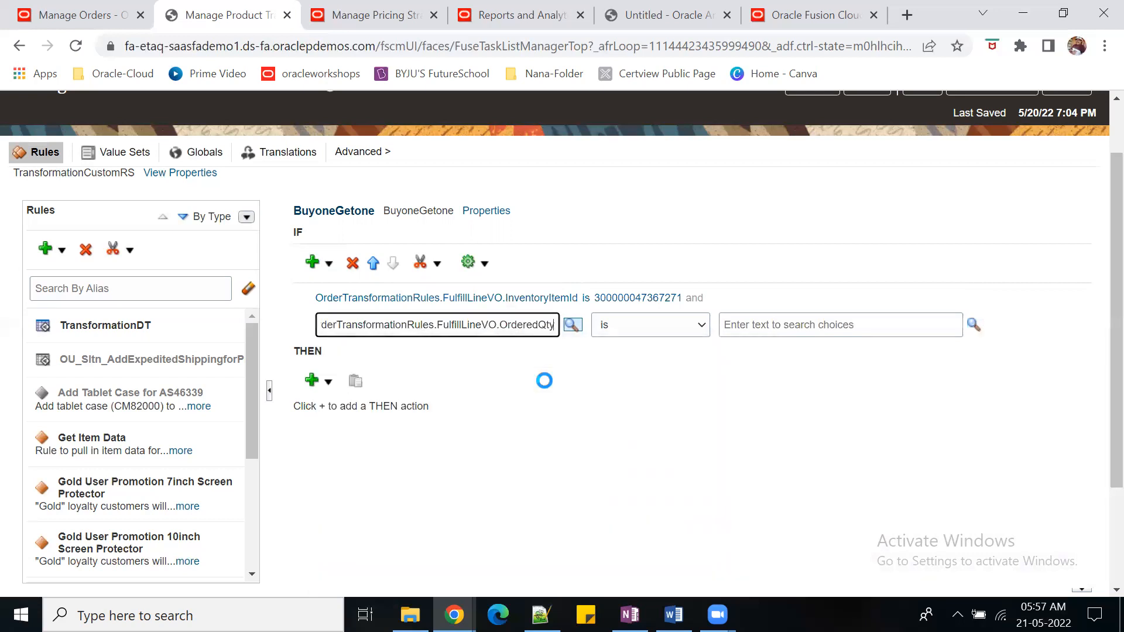
Set the OrderedQty test's operator to 'same or more than' and its comparison value to 2.
{"action": "left_click", "coordinate": [702, 326]}
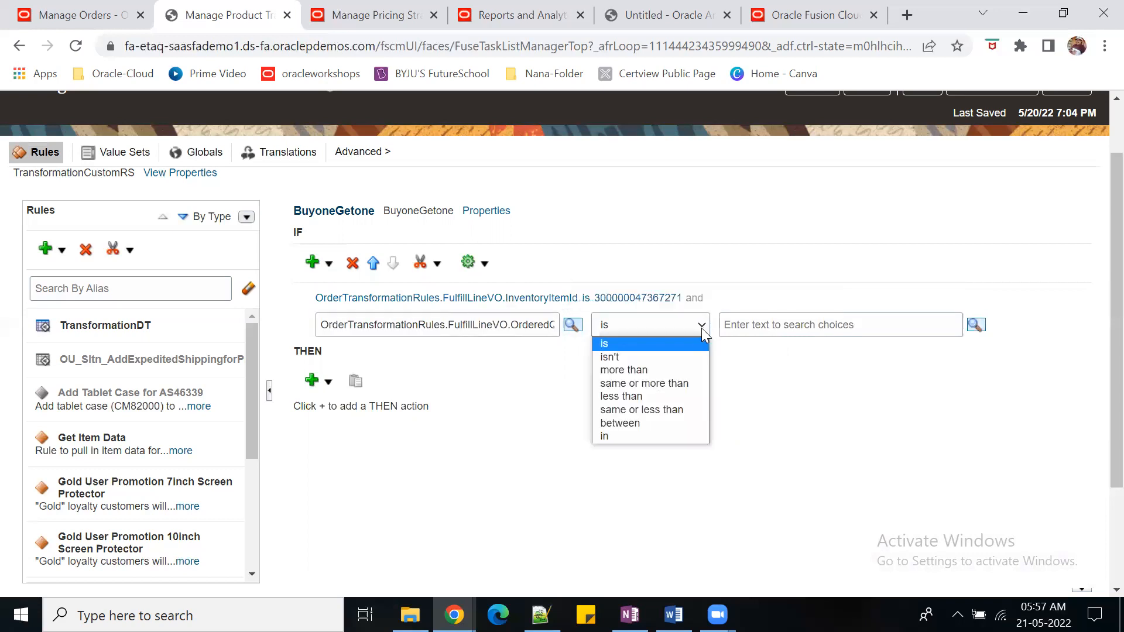
{"action": "left_click", "coordinate": [689, 383]}
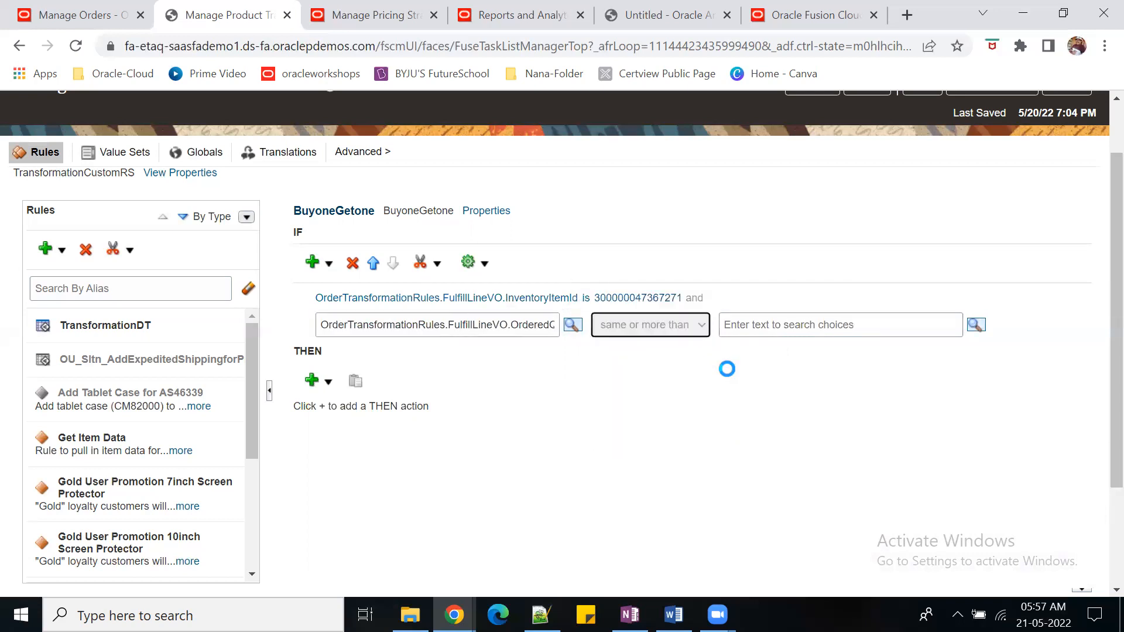
{"action": "left_click", "coordinate": [759, 324]}
{"action": "type", "text": "1"}
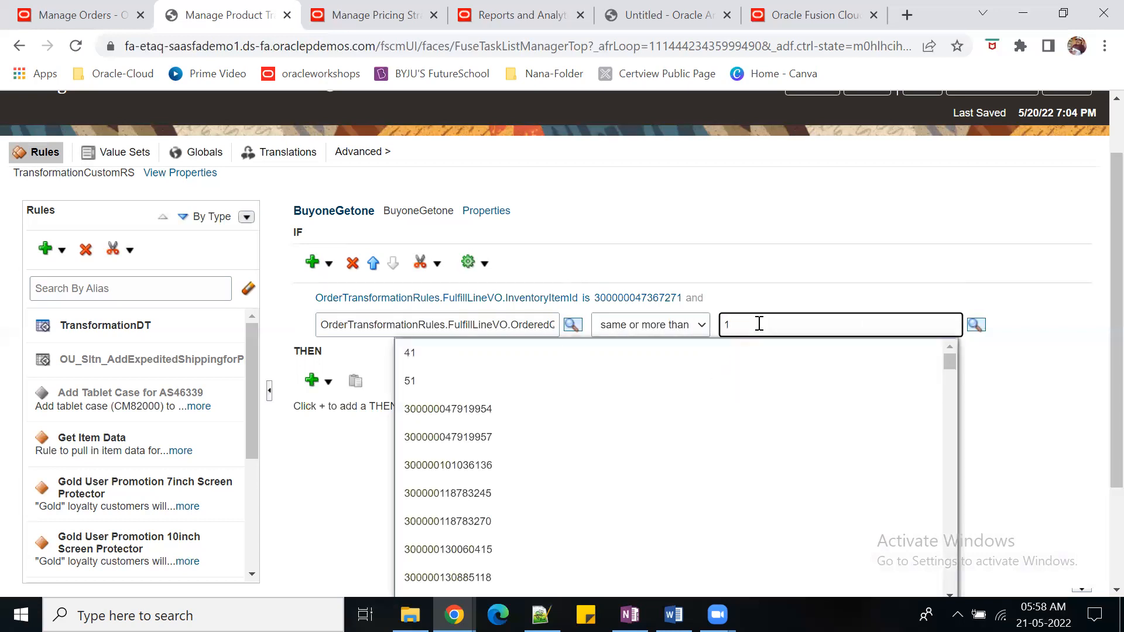
{"action": "key", "text": "BackSpace"}
{"action": "type", "text": "2"}
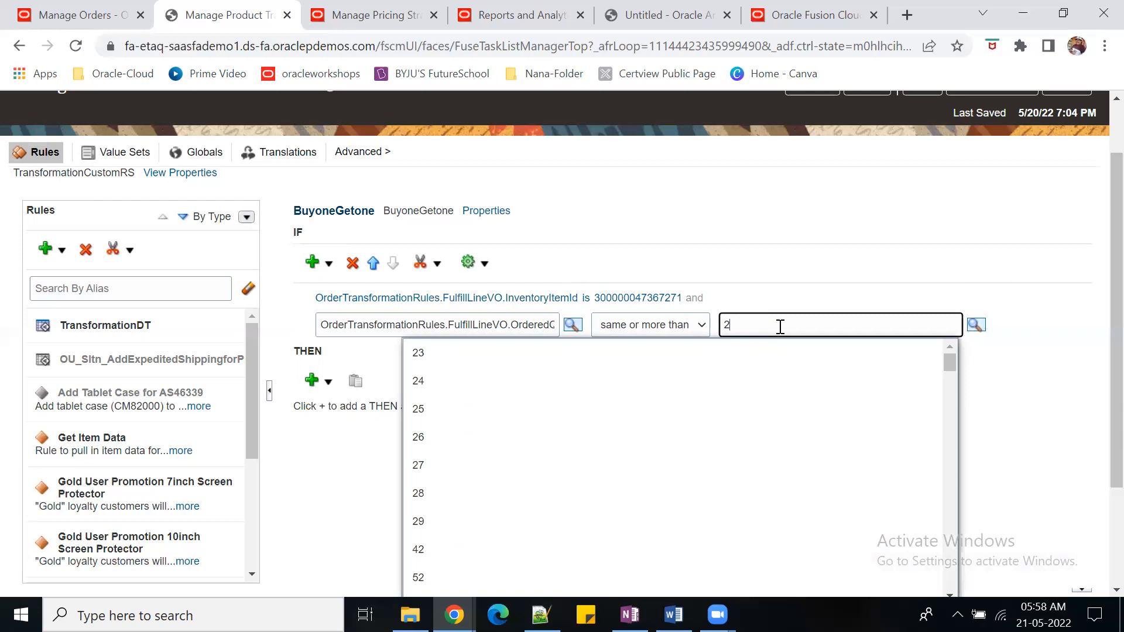
{"action": "left_click", "coordinate": [1032, 378]}
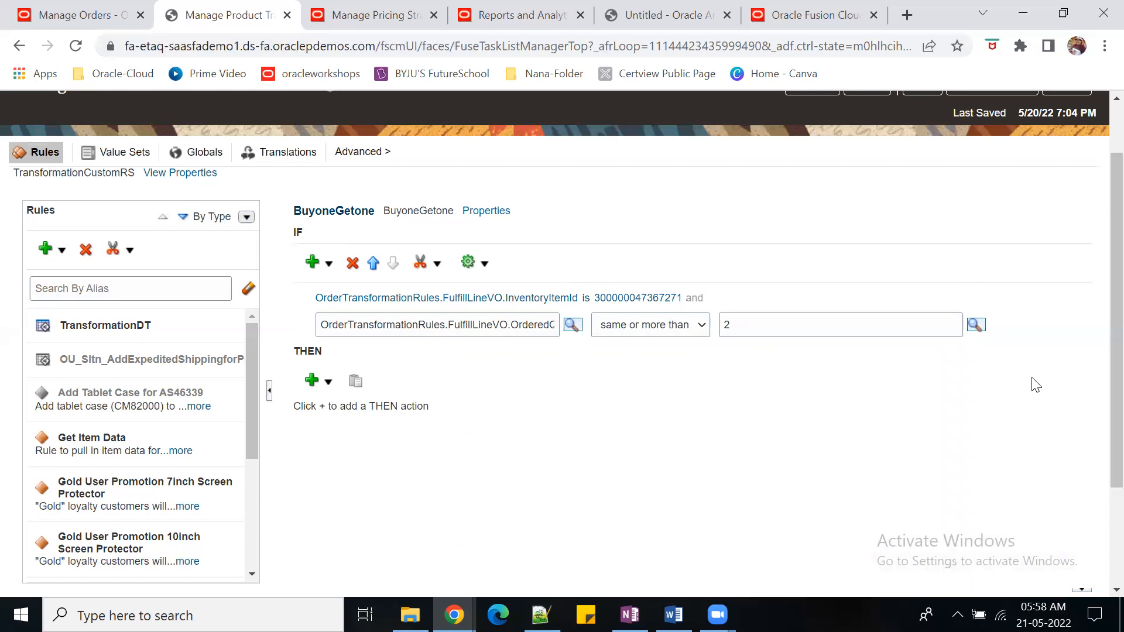
Add an 'assert new' THEN action and set its target to OrderTransformationRules.AddNewOrderLine, copied from the Word document.
{"action": "left_click", "coordinate": [329, 382]}
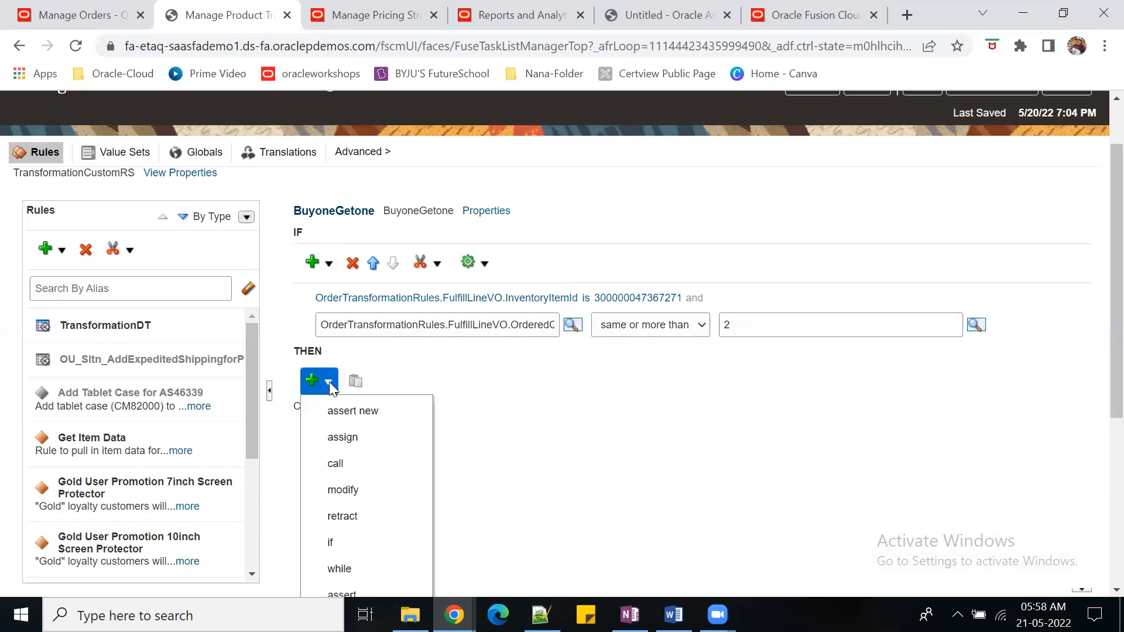
{"action": "left_click", "coordinate": [353, 414]}
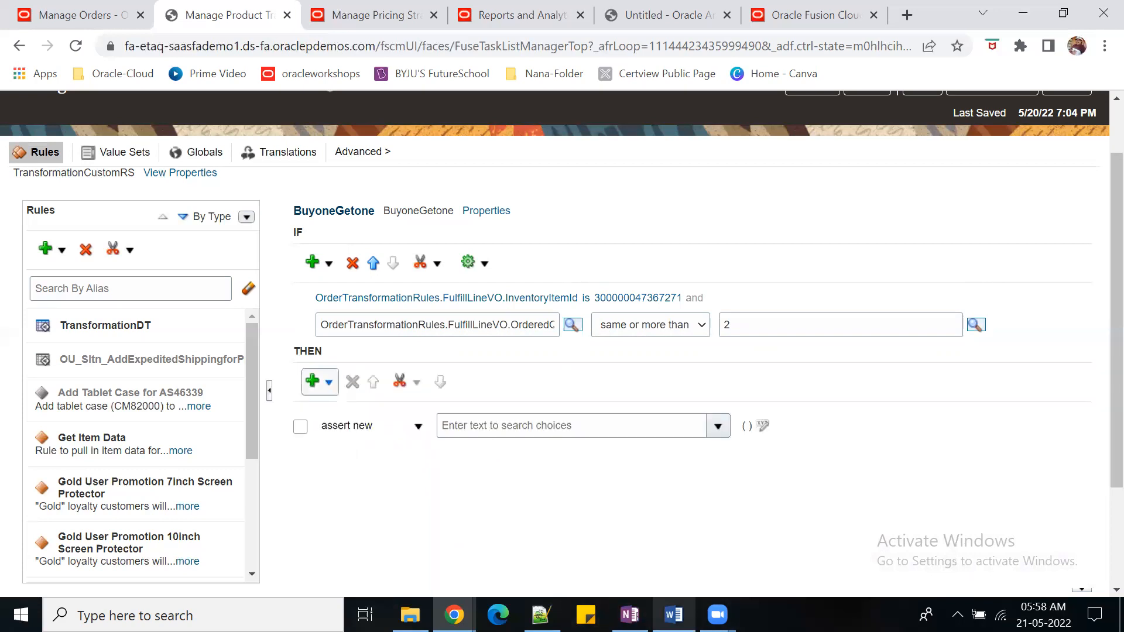
{"action": "left_click", "coordinate": [674, 615]}
{"action": "scroll", "coordinate": [516, 515], "scroll_direction": "down", "scroll_amount": 5}
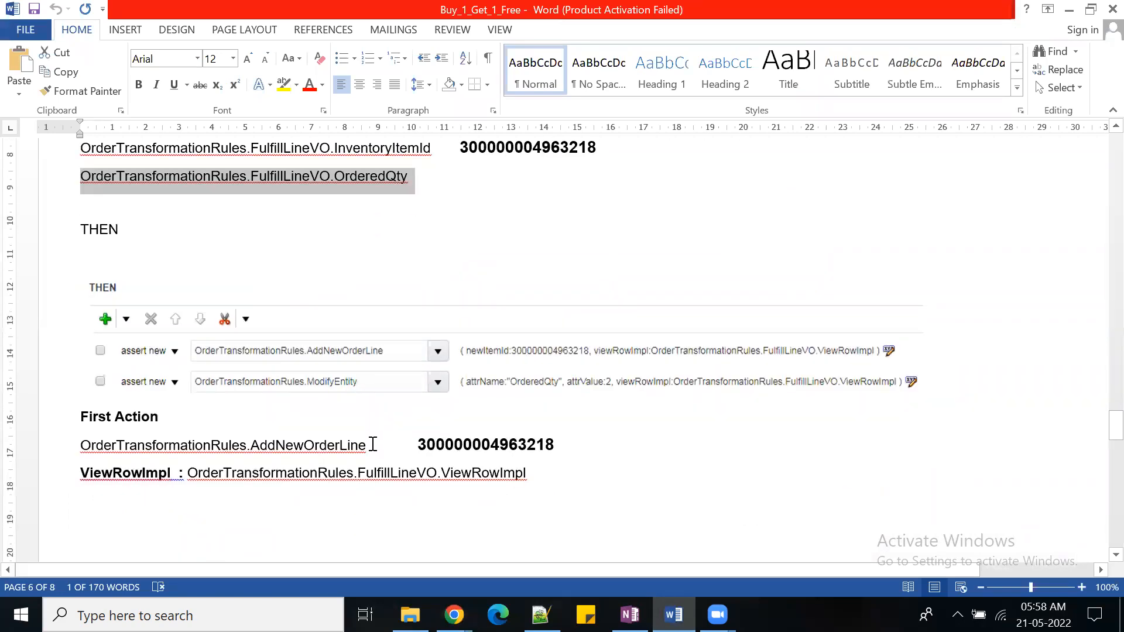
{"action": "left_click_drag", "start_coordinate": [368, 445], "coordinate": [138, 440]}
{"action": "key", "text": "ctrl+c"}
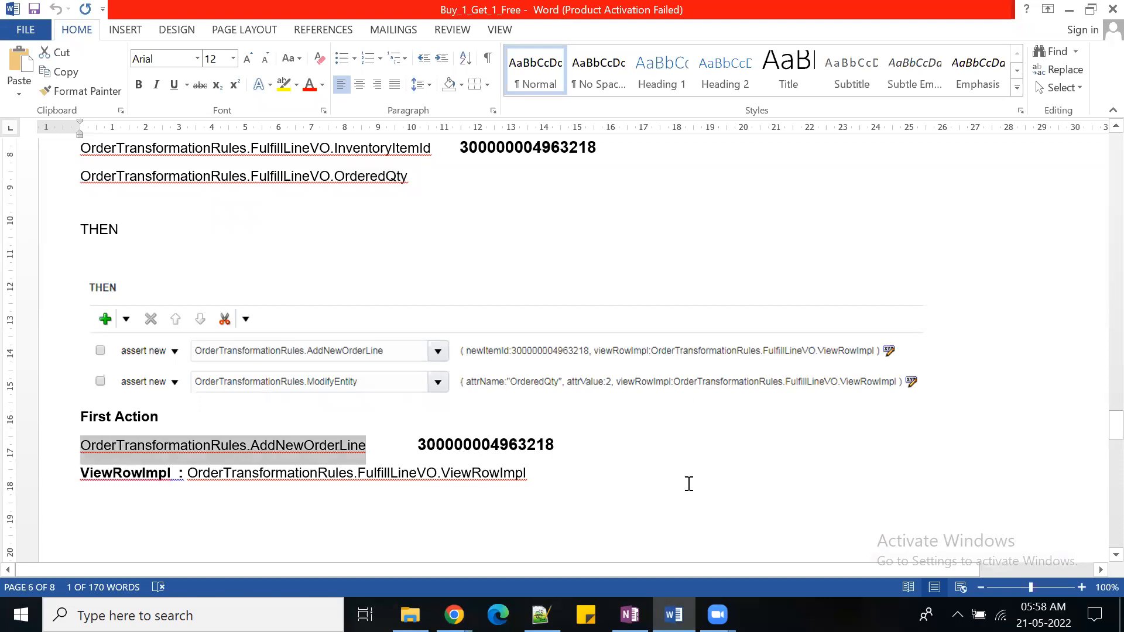
{"action": "key", "text": "alt+Tab"}
{"action": "left_click", "coordinate": [532, 428]}
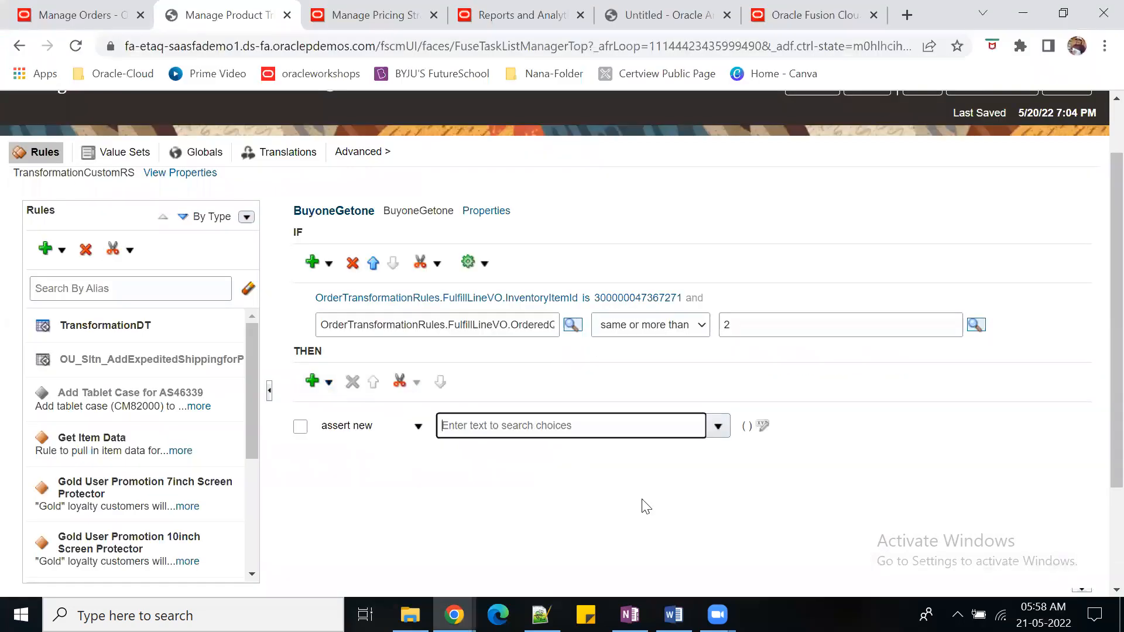
{"action": "key", "text": "ctrl+v"}
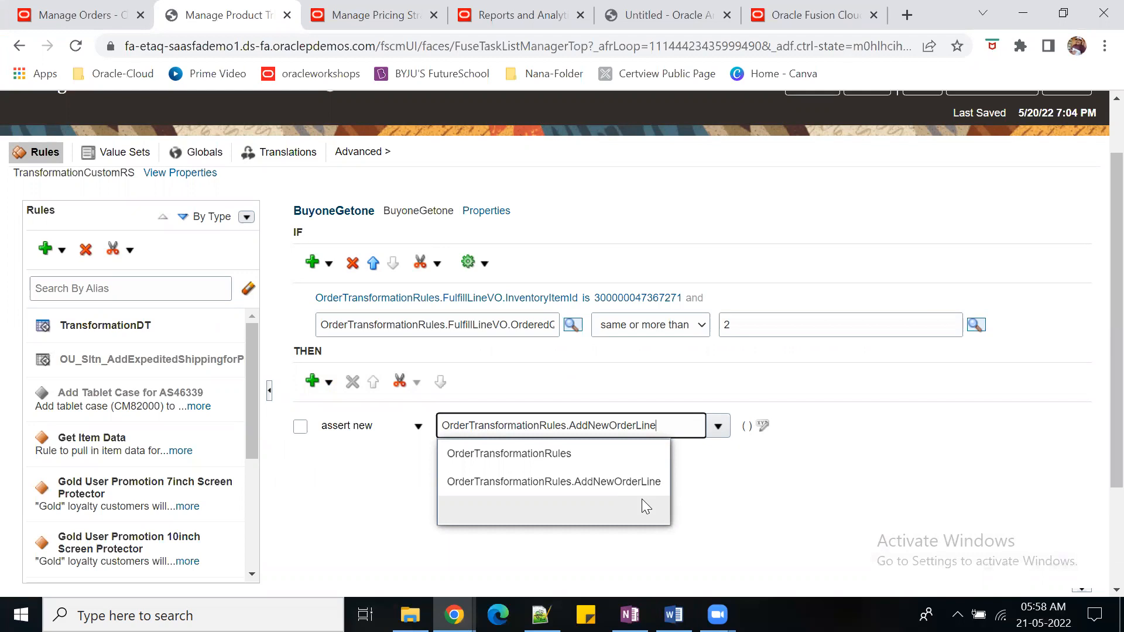
{"action": "left_click", "coordinate": [599, 483]}
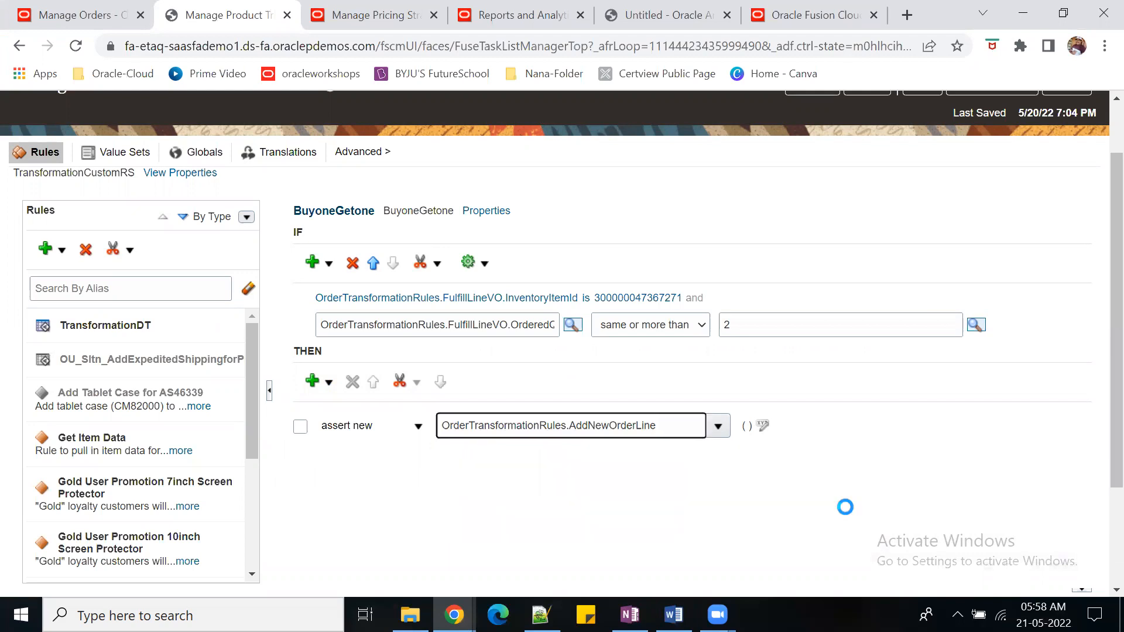
{"action": "left_click", "coordinate": [299, 427]}
{"action": "left_click", "coordinate": [762, 427]}
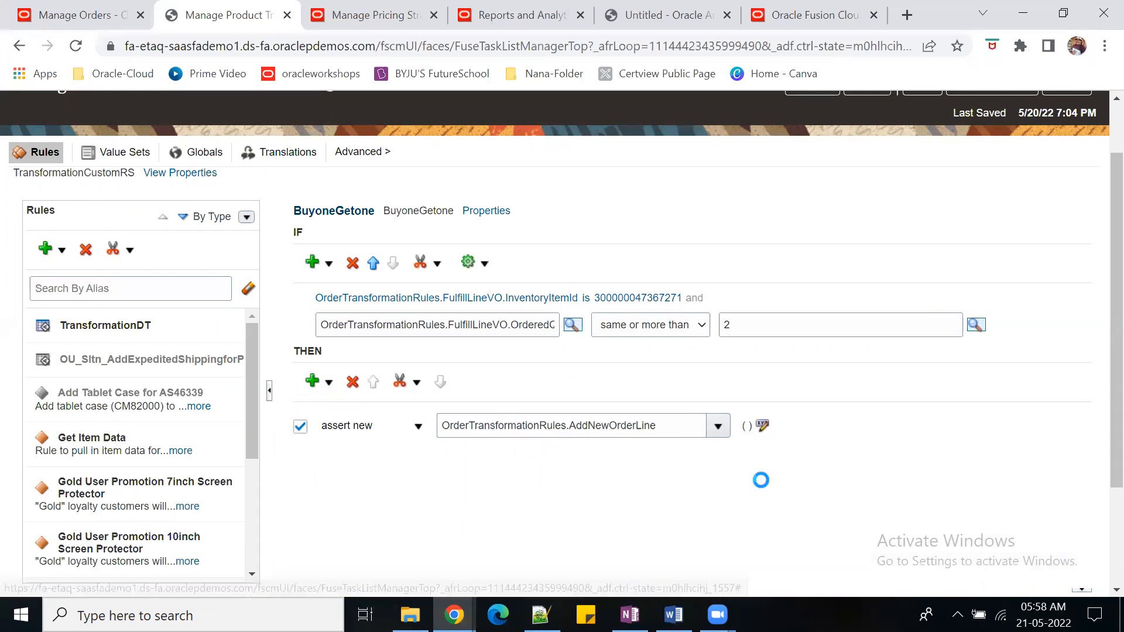
{"action": "left_click", "coordinate": [615, 339]}
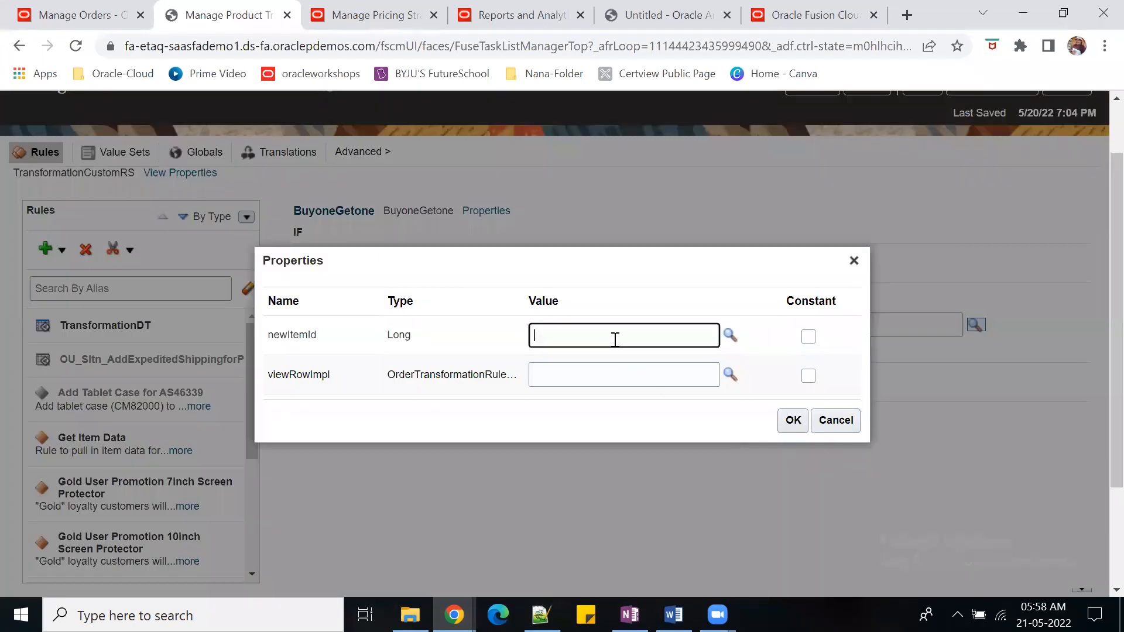
{"action": "left_click", "coordinate": [630, 615]}
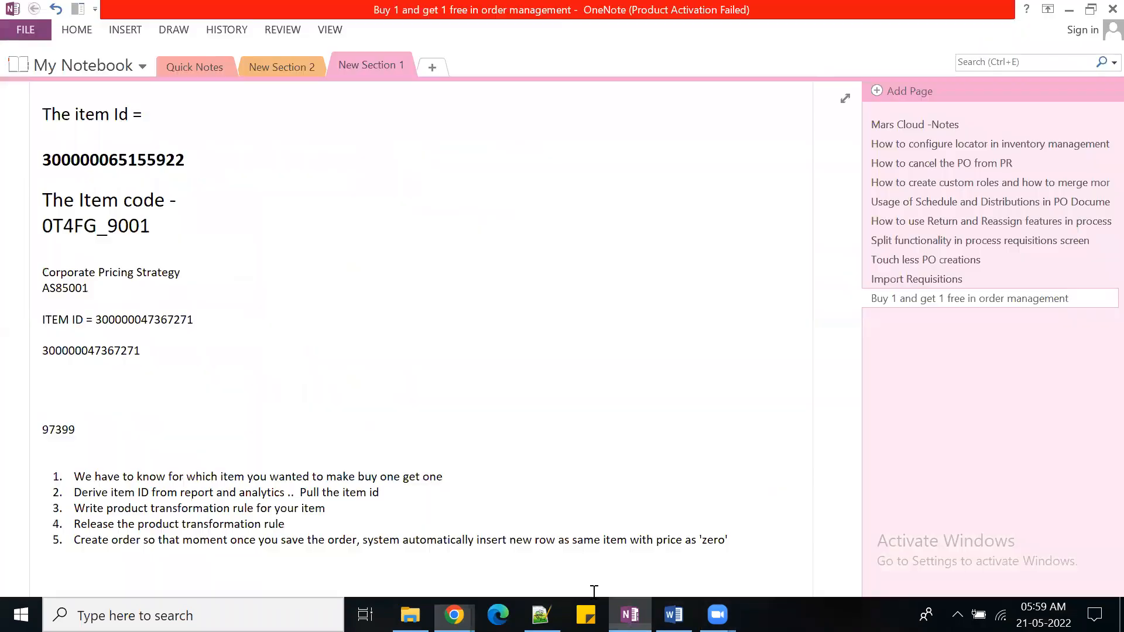
{"action": "left_click_drag", "start_coordinate": [140, 351], "coordinate": [45, 352]}
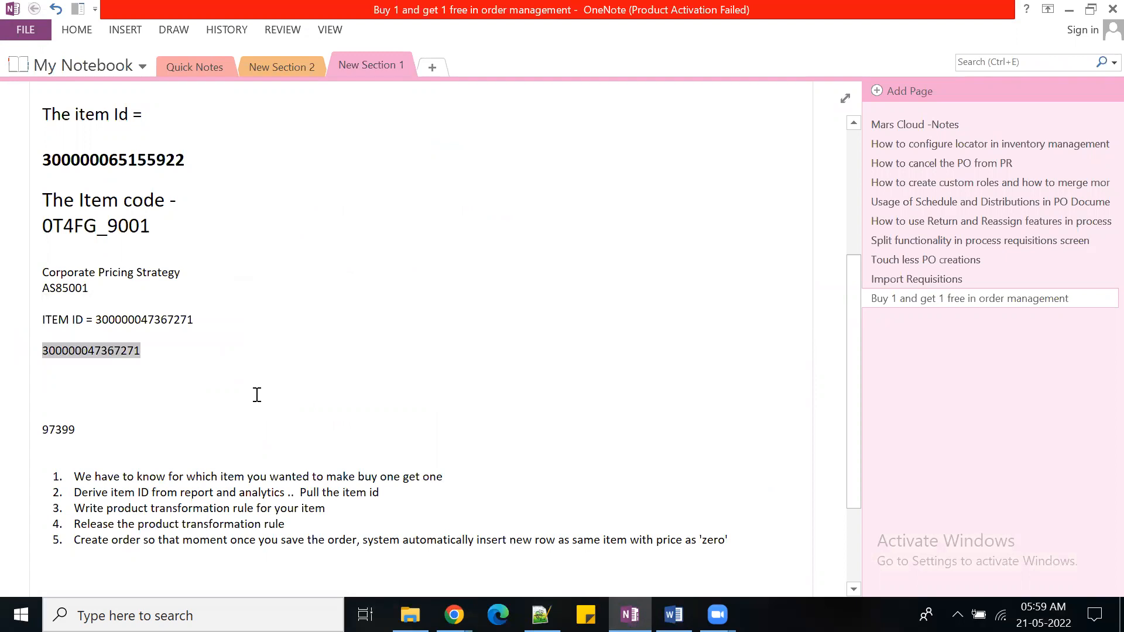
{"action": "key", "text": "ctrl+c"}
{"action": "key", "text": "alt+Tab"}
{"action": "key", "text": "ctrl+v"}
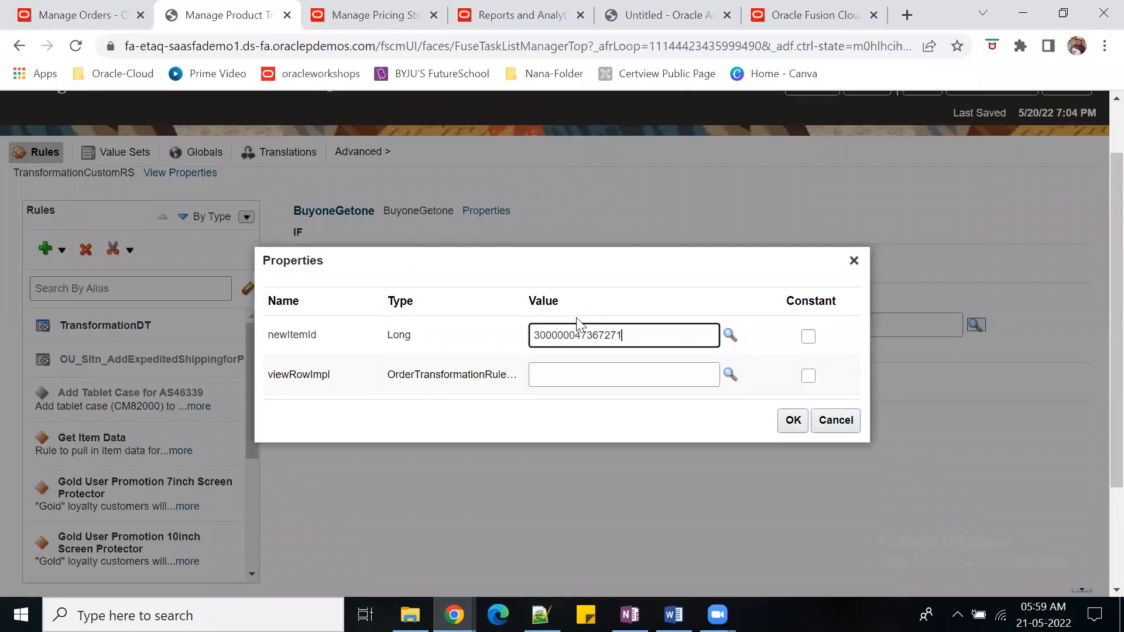
{"action": "key", "text": "Tab"}
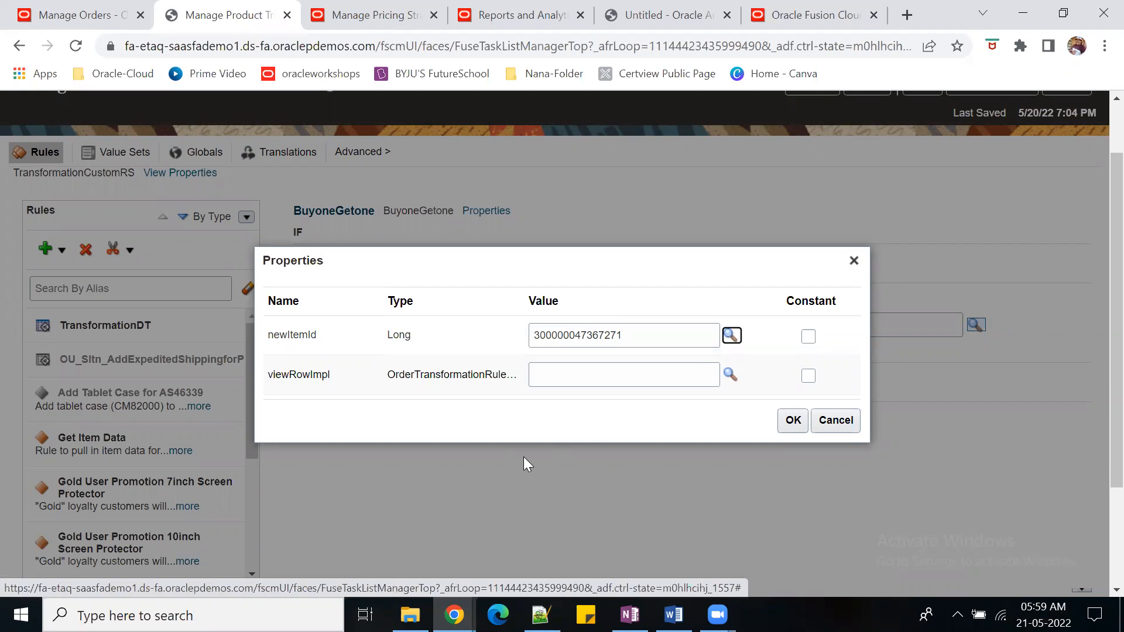
Copy OrderTransformationRules.FulfillLineVO.ViewRowImpl from the Word document into the viewRowImpl property in the browser and accept the properties.
{"action": "key", "text": "alt+Tab"}
{"action": "left_click", "coordinate": [674, 615]}
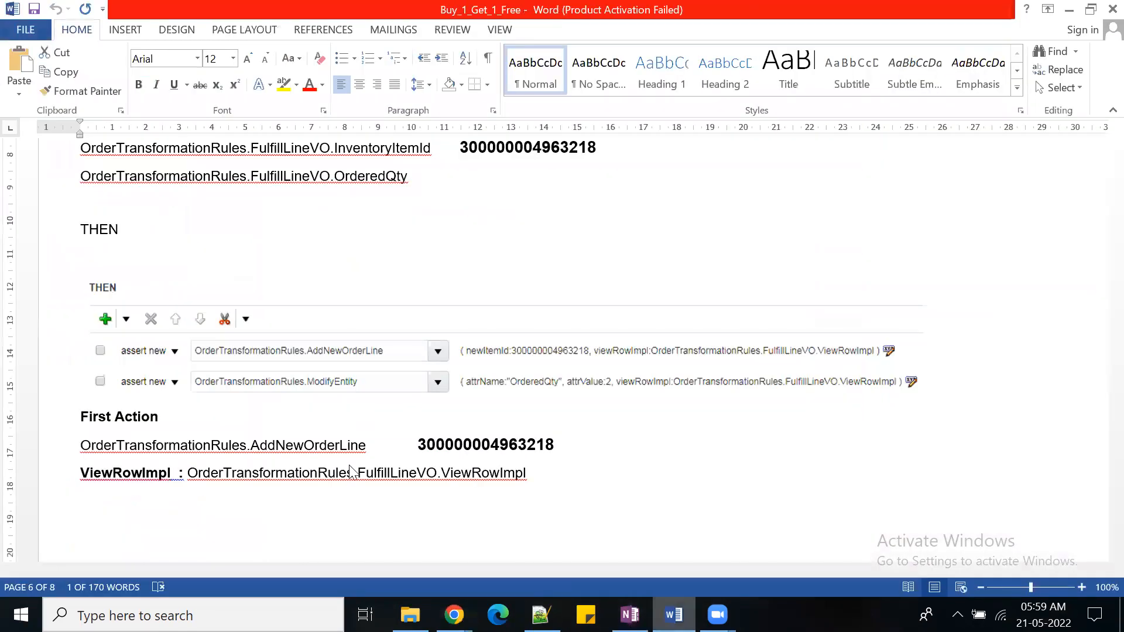
{"action": "left_click", "coordinate": [528, 473]}
{"action": "left_click_drag", "start_coordinate": [528, 473], "coordinate": [234, 473]}
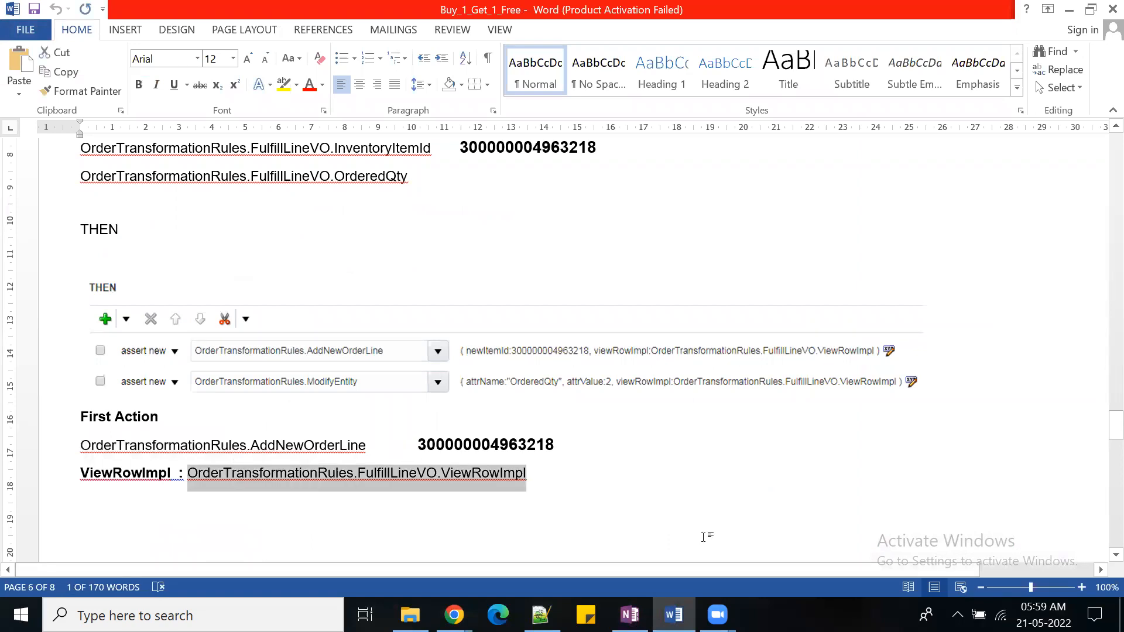
{"action": "key", "text": "alt+Tab"}
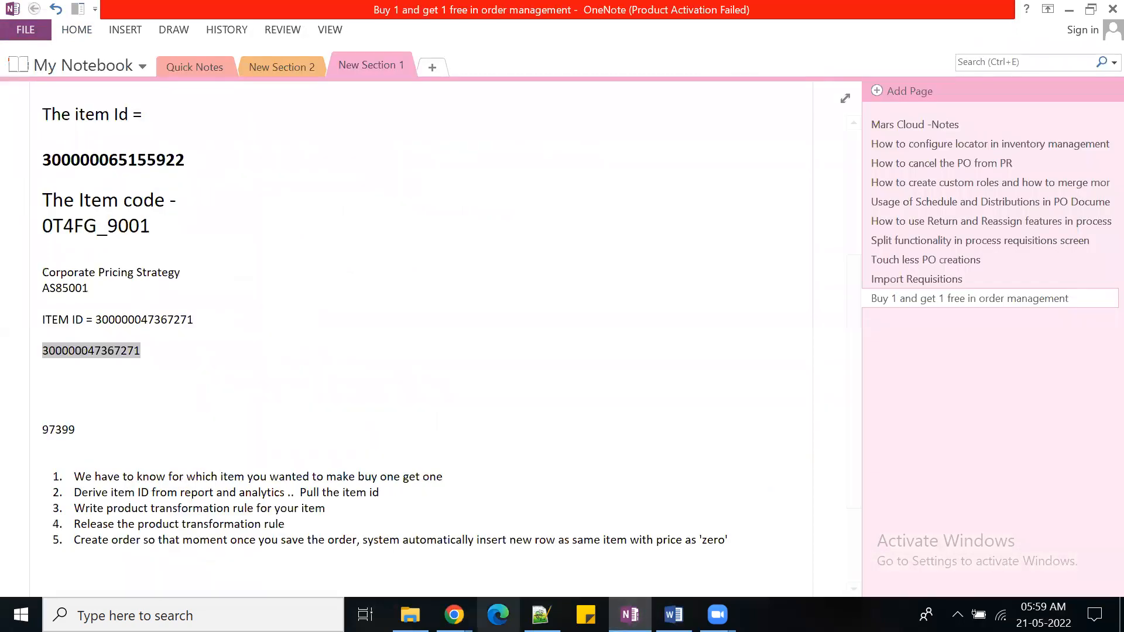
{"action": "mouse_move", "coordinate": [477, 598]}
{"action": "left_click", "coordinate": [671, 572]}
{"action": "left_click", "coordinate": [583, 373]}
{"action": "key", "text": "ctrl+v"}
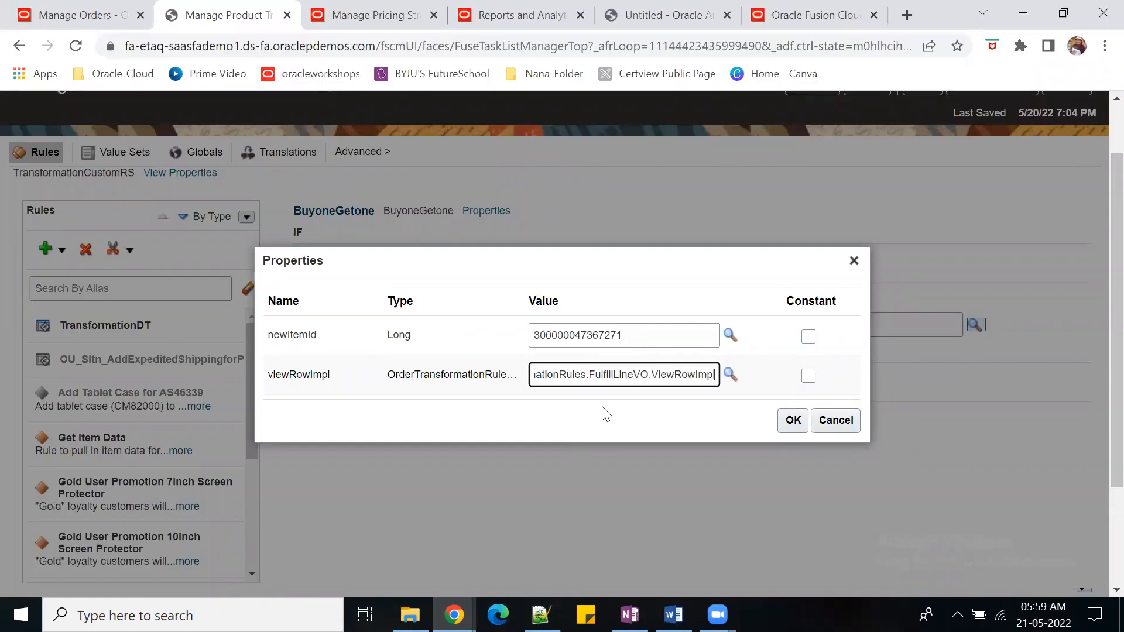
{"action": "left_click", "coordinate": [793, 421]}
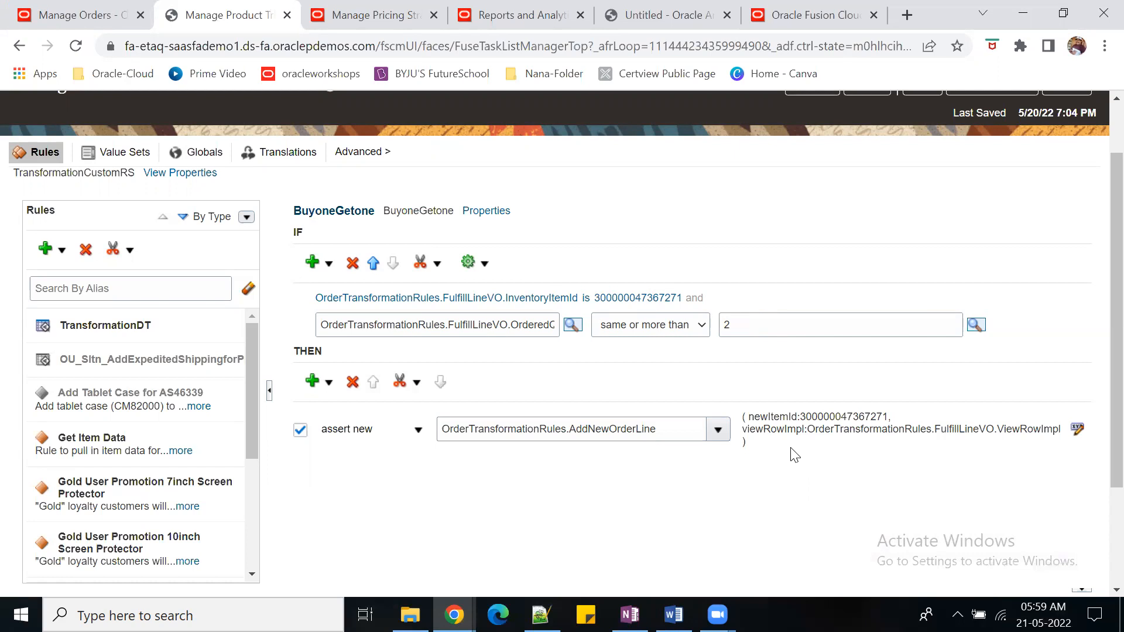
Save the BuyoneGetone rule, release the transformation rules to production, and save and close the rules page.
{"action": "scroll", "coordinate": [772, 456], "scroll_direction": "up", "scroll_amount": 1}
{"action": "left_click", "coordinate": [914, 156]}
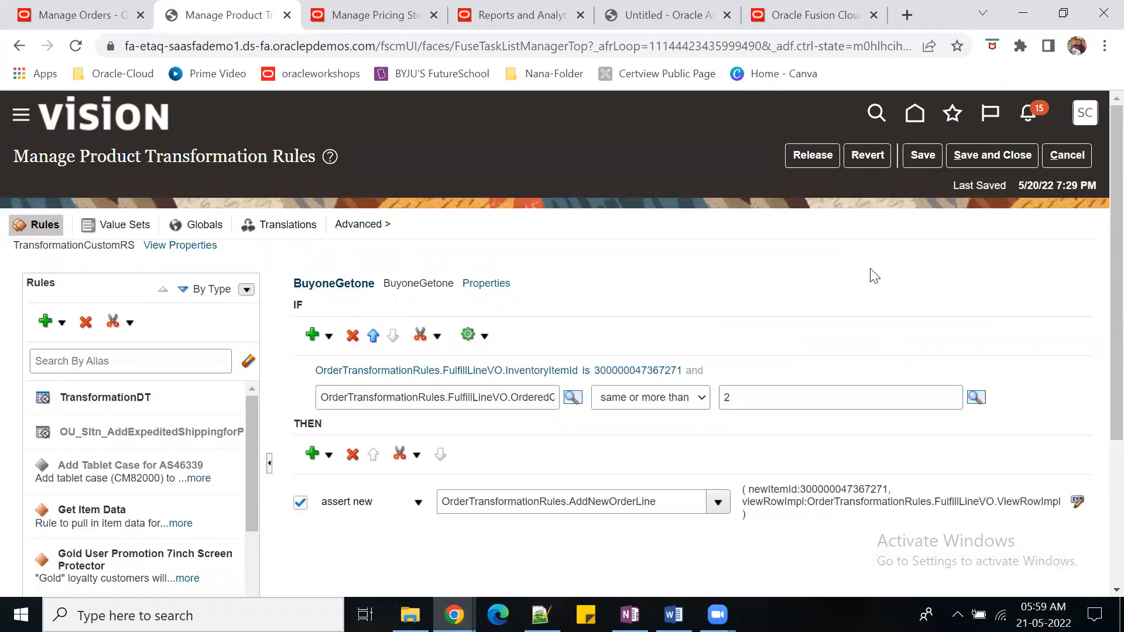
{"action": "left_click", "coordinate": [819, 161]}
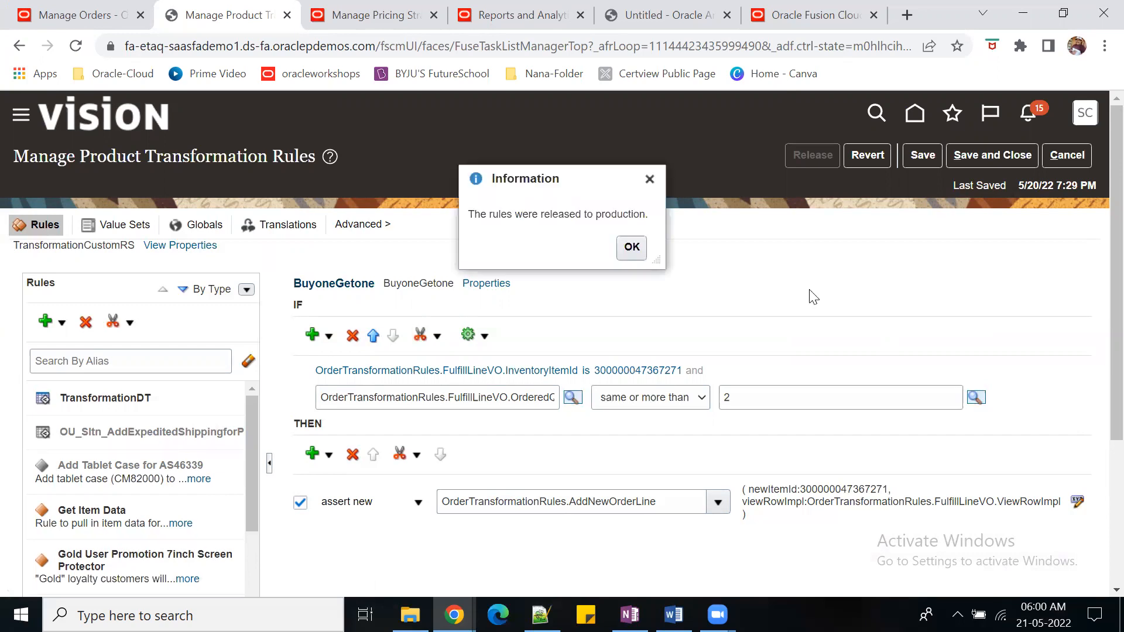
{"action": "left_click", "coordinate": [632, 247]}
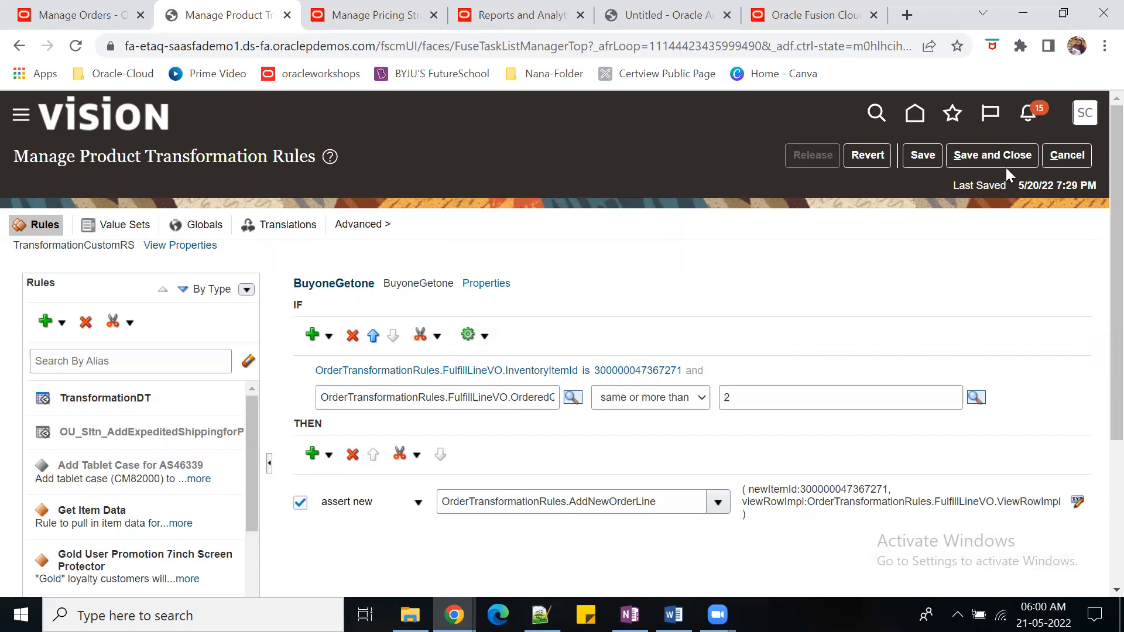
{"action": "left_click", "coordinate": [990, 156]}
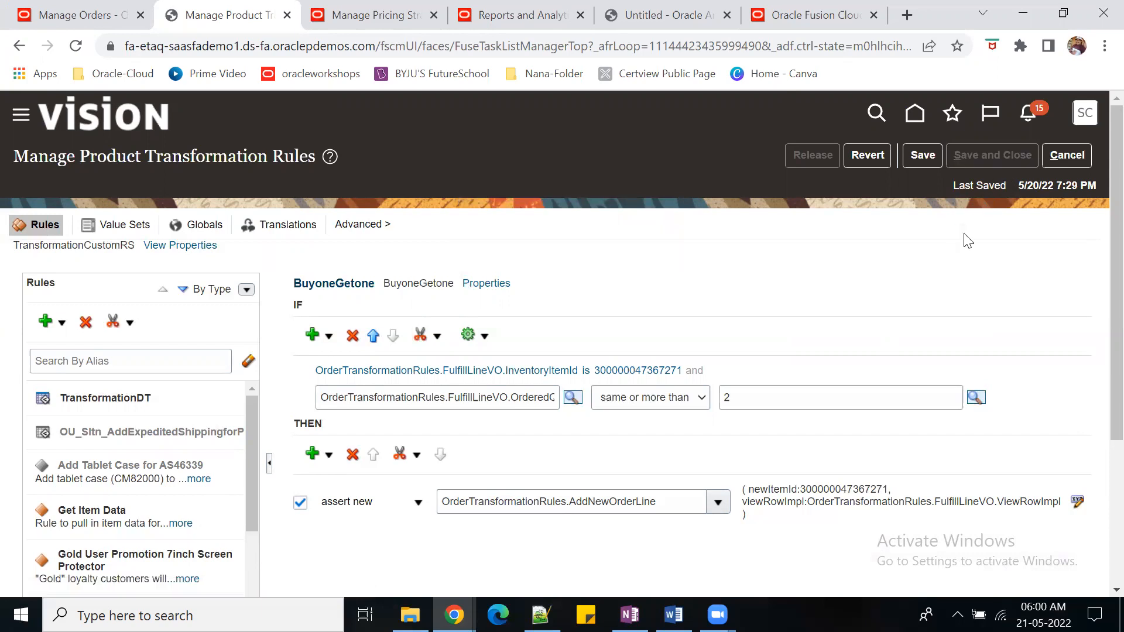
Return to the home page, open the Order Management app and start creating a new order.
{"action": "left_click", "coordinate": [916, 116]}
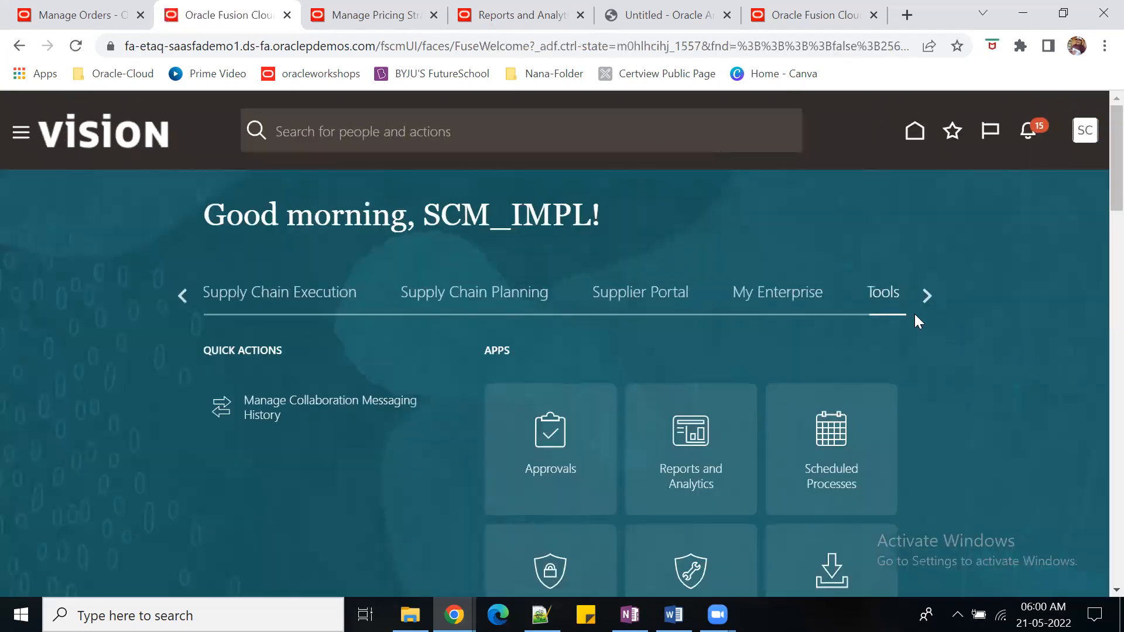
{"action": "left_click", "coordinate": [189, 297]}
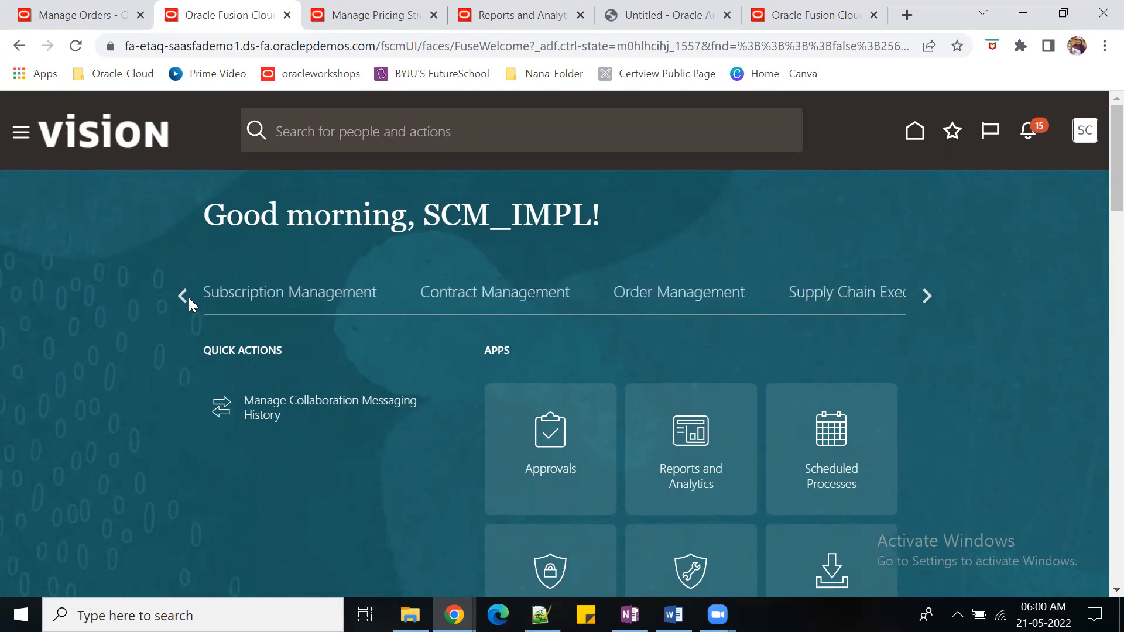
{"action": "left_click", "coordinate": [667, 300]}
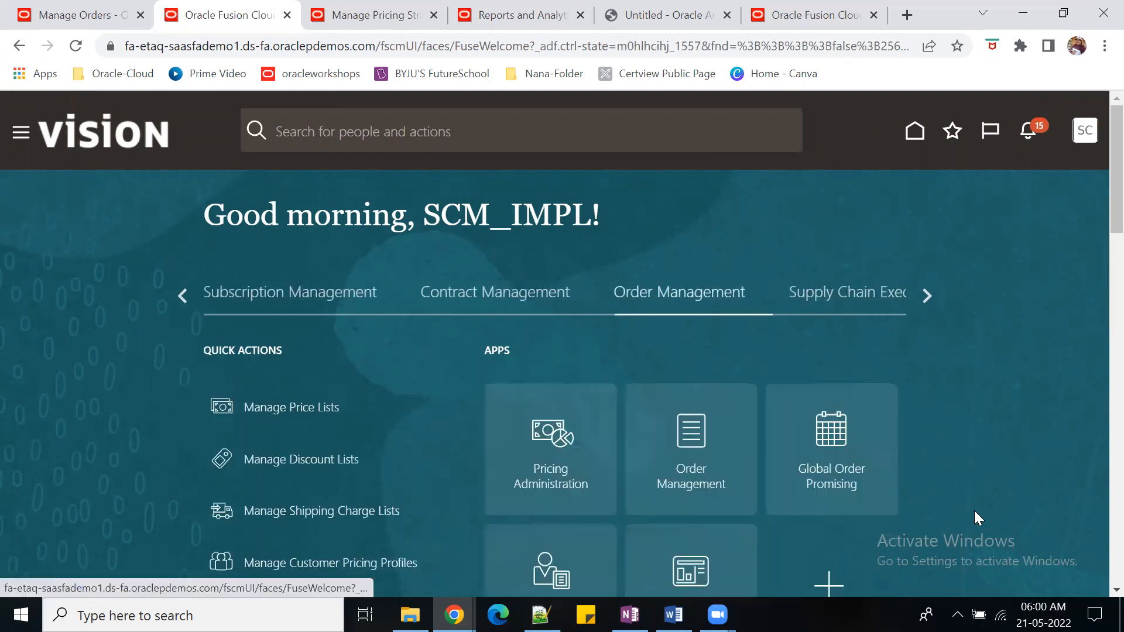
{"action": "left_click", "coordinate": [707, 453]}
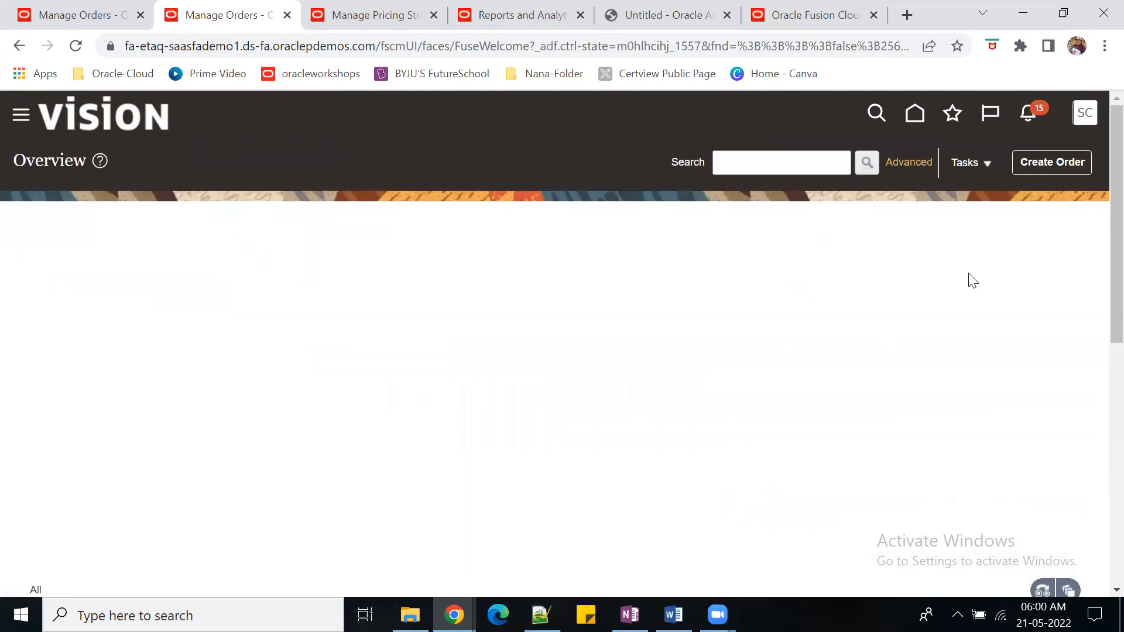
{"action": "left_click", "coordinate": [1054, 162]}
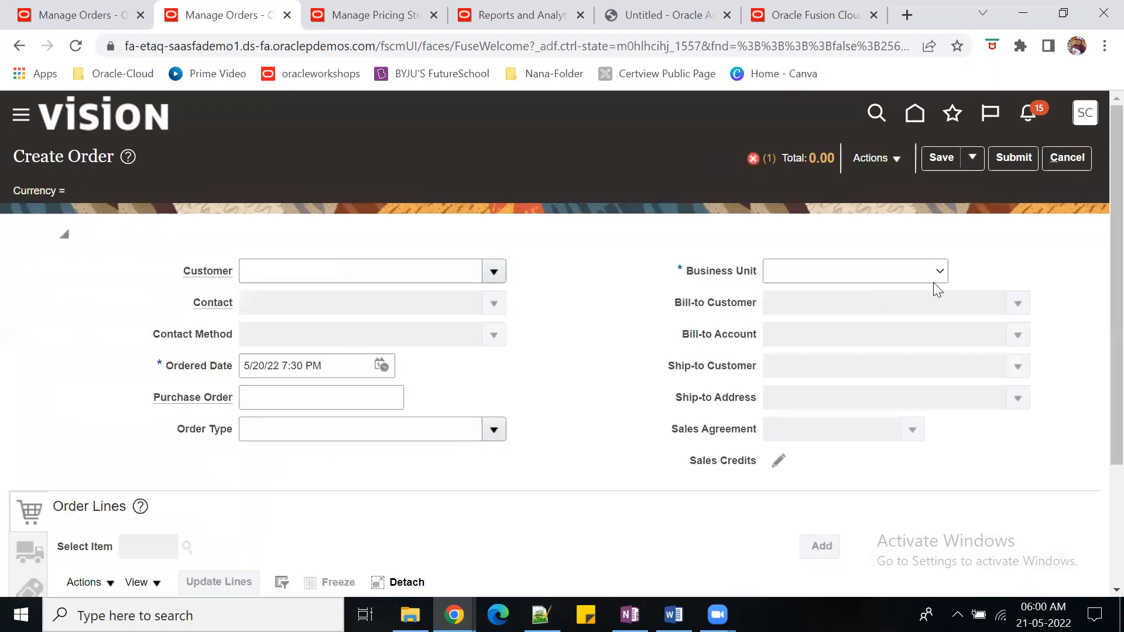
Set the order's business unit to US1 Business Unit and its customer to Pinnacle Technologies, leaving the order type blank.
{"action": "left_click", "coordinate": [940, 272]}
{"action": "type", "text": "us1"}
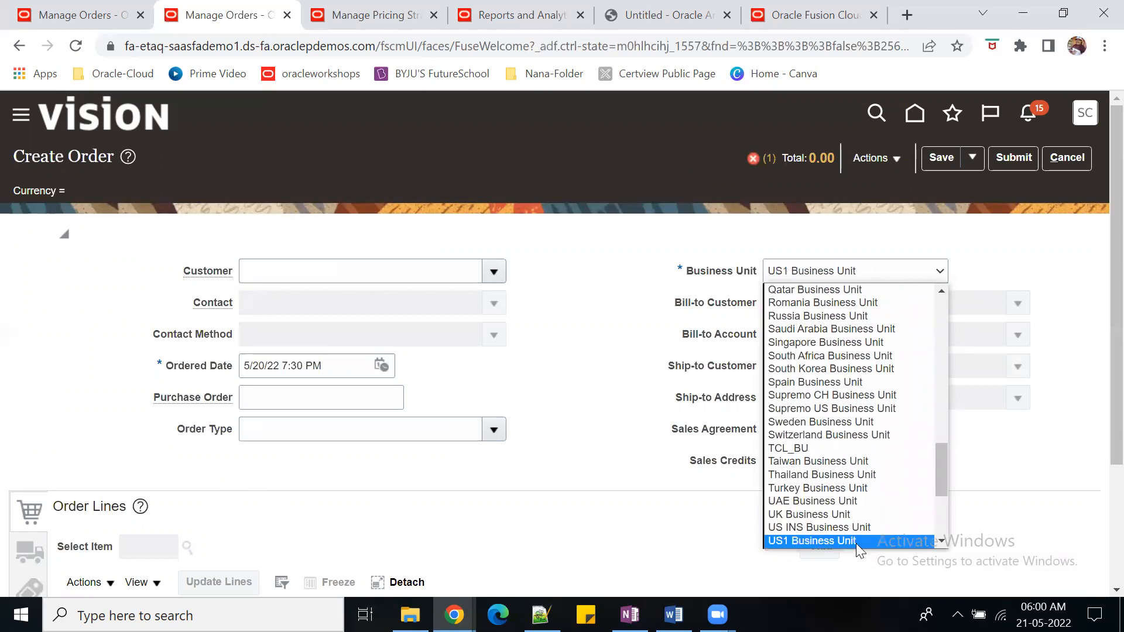
{"action": "left_click", "coordinate": [850, 541]}
{"action": "left_click", "coordinate": [398, 269]}
{"action": "type", "text": "p"}
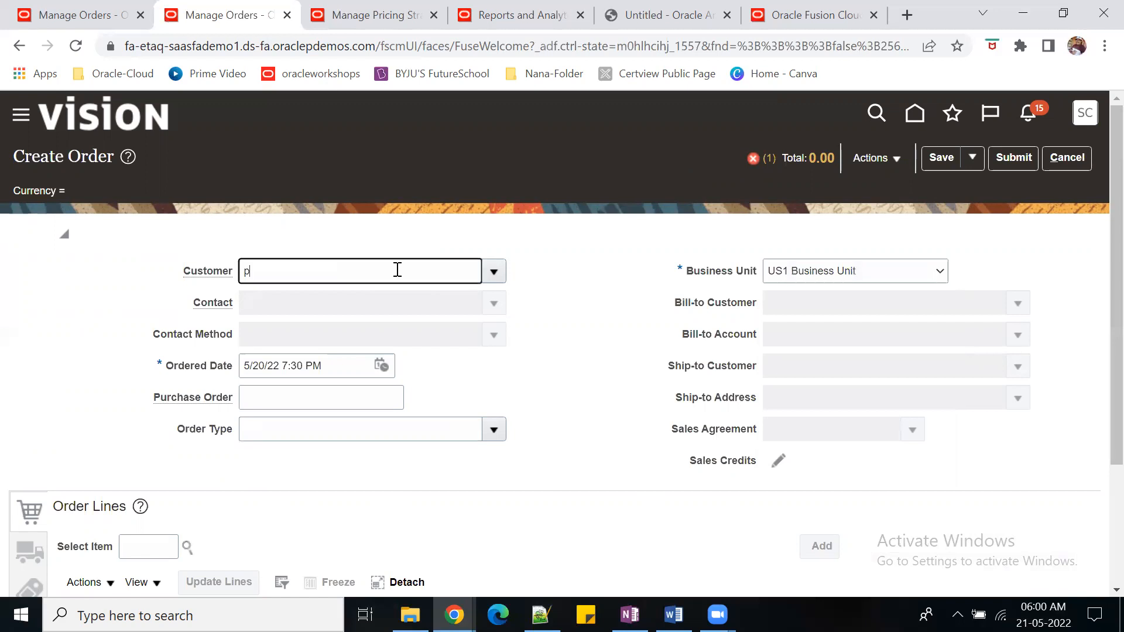
{"action": "type", "text": "inna"}
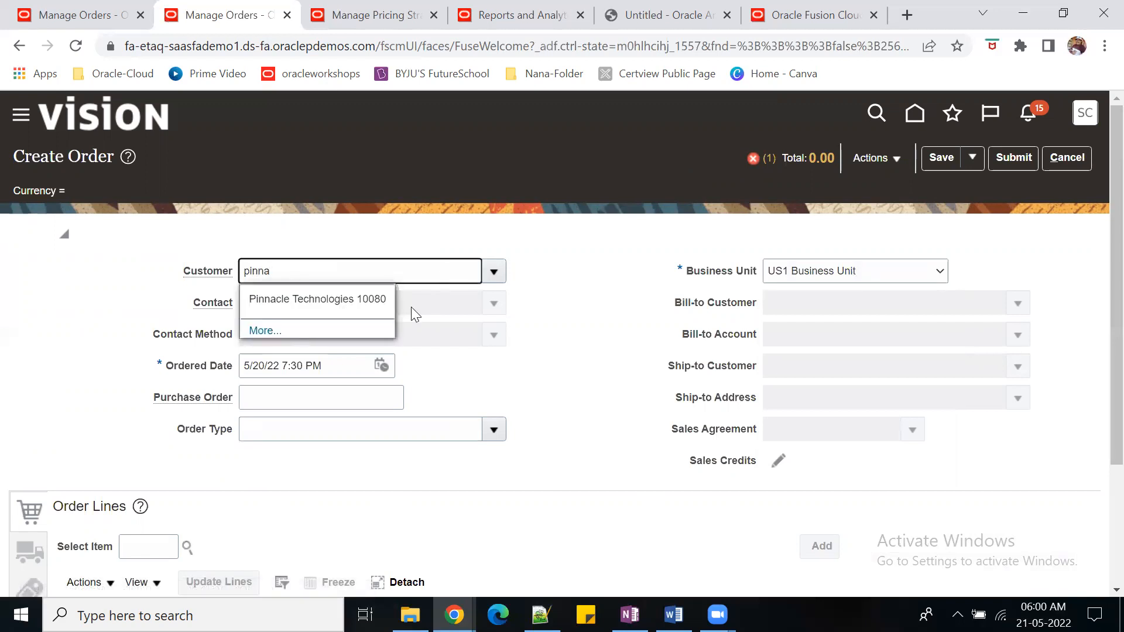
{"action": "left_click", "coordinate": [389, 300]}
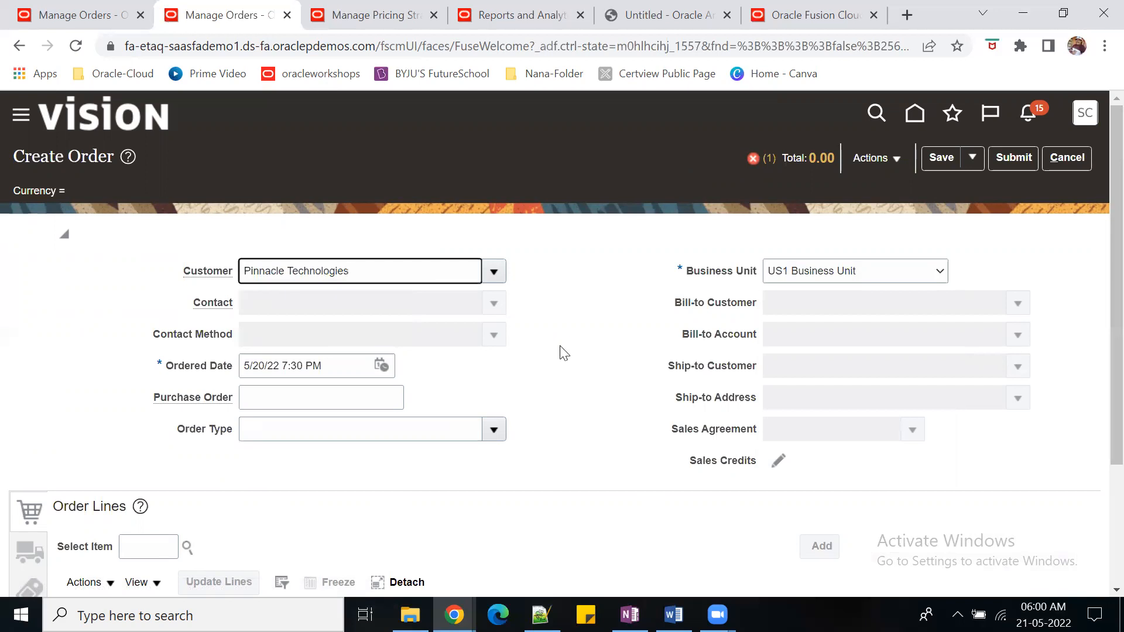
{"action": "scroll", "coordinate": [621, 486], "scroll_direction": "down", "scroll_amount": 3}
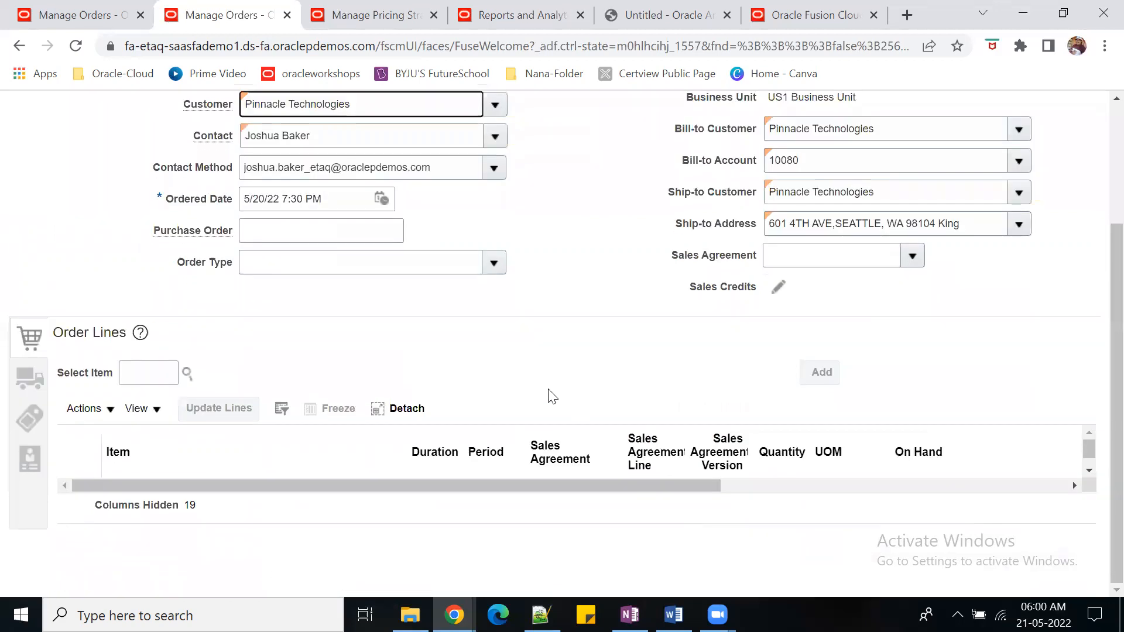
{"action": "left_click", "coordinate": [493, 263]}
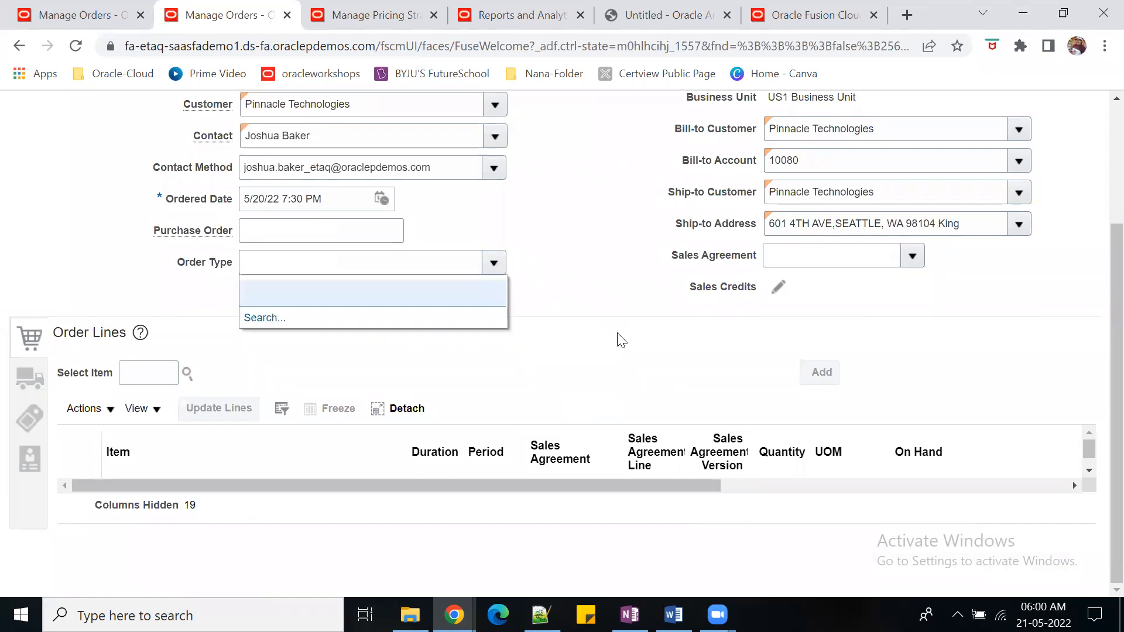
{"action": "left_click", "coordinate": [598, 276]}
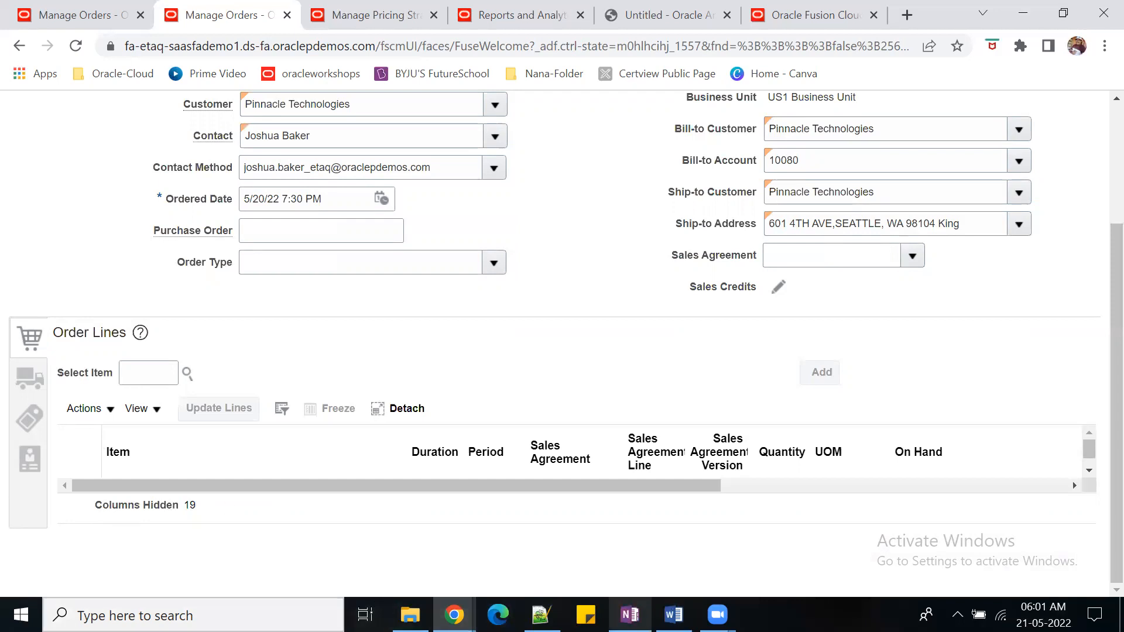
Switch to Notepad++ and copy the item number AS85001 from the notes.
{"action": "mouse_move", "coordinate": [629, 614]}
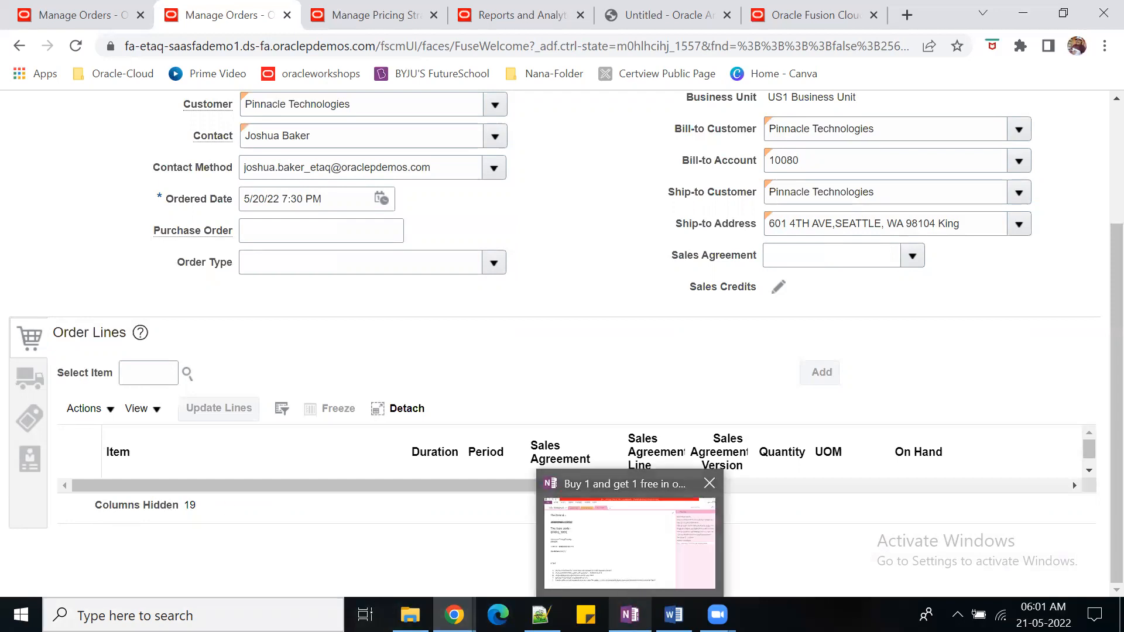
{"action": "mouse_move", "coordinate": [542, 614]}
{"action": "left_click", "coordinate": [515, 571]}
{"action": "left_click", "coordinate": [174, 522]}
{"action": "double_click", "coordinate": [86, 455]}
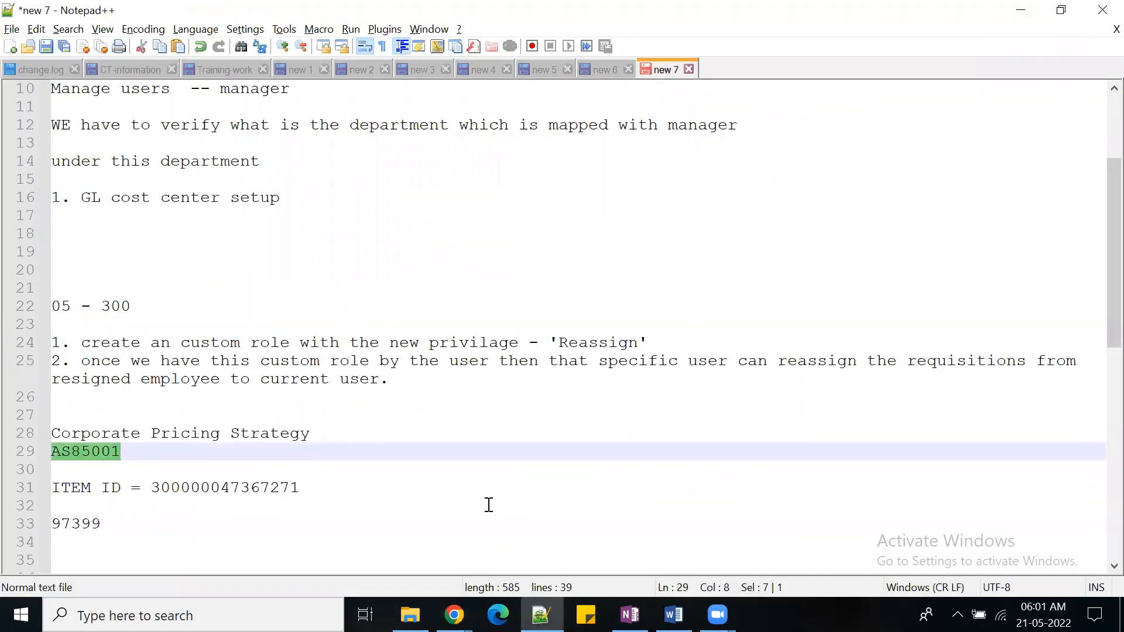
{"action": "key", "text": "ctrl+c"}
Return to the order in the browser, search the order lines for item AS85001 and select the first Green Server 1500 match.
{"action": "key", "text": "alt+Tab"}
{"action": "left_click", "coordinate": [164, 376]}
{"action": "key", "text": "ctrl+v"}
{"action": "left_click", "coordinate": [482, 382]}
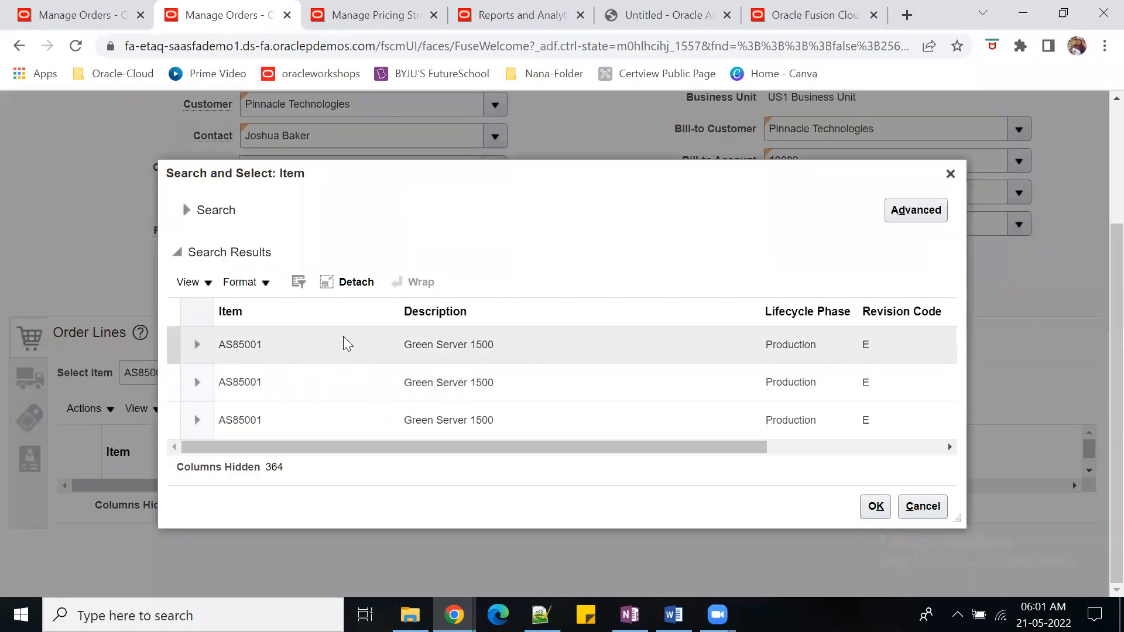
{"action": "left_click", "coordinate": [344, 342]}
{"action": "left_click", "coordinate": [876, 506]}
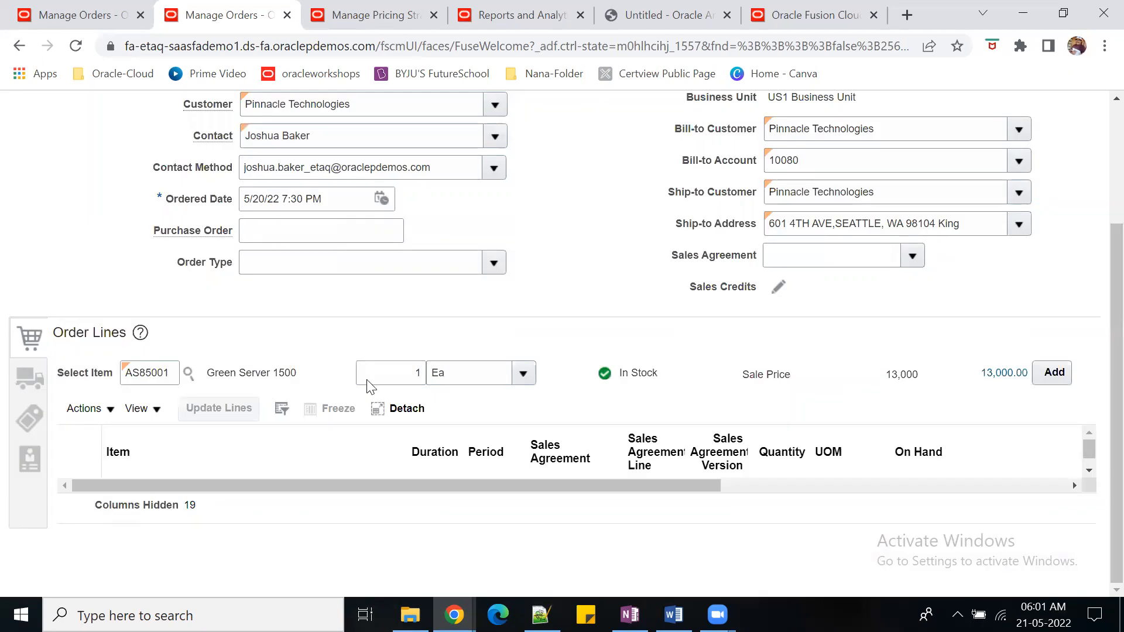
Set the selected item's quantity to 2 and add it to the order lines.
{"action": "left_click", "coordinate": [397, 376]}
{"action": "type", "text": "2"}
{"action": "left_click", "coordinate": [1052, 372]}
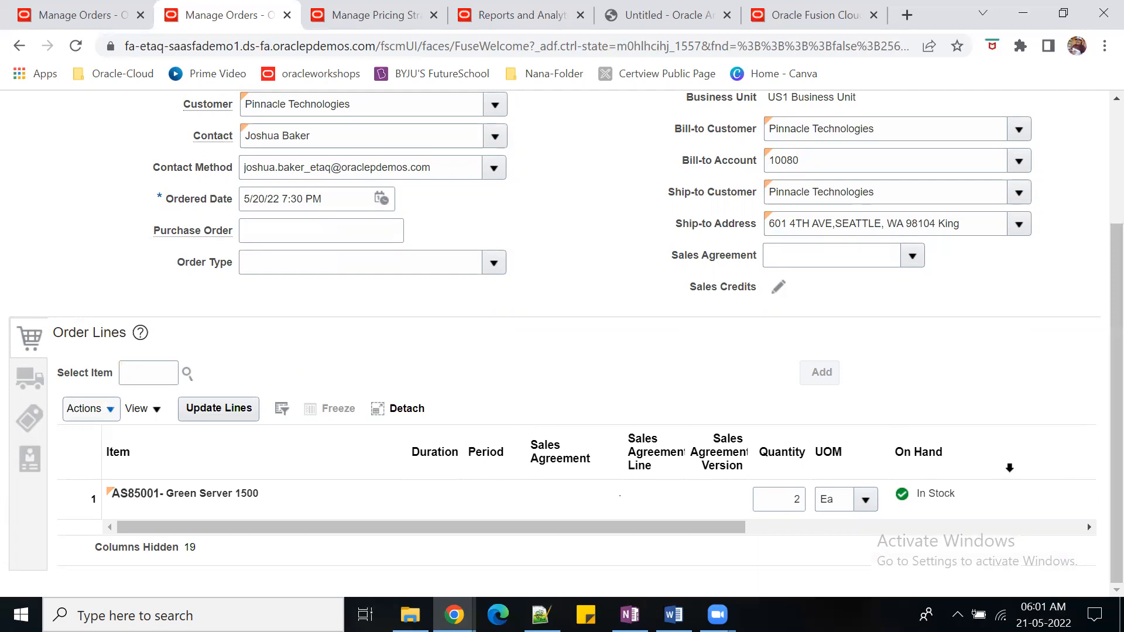
Check the new line's price and amount, submit the sales order, and acknowledge the confirmation.
{"action": "scroll", "coordinate": [902, 429], "scroll_direction": "up", "scroll_amount": 3}
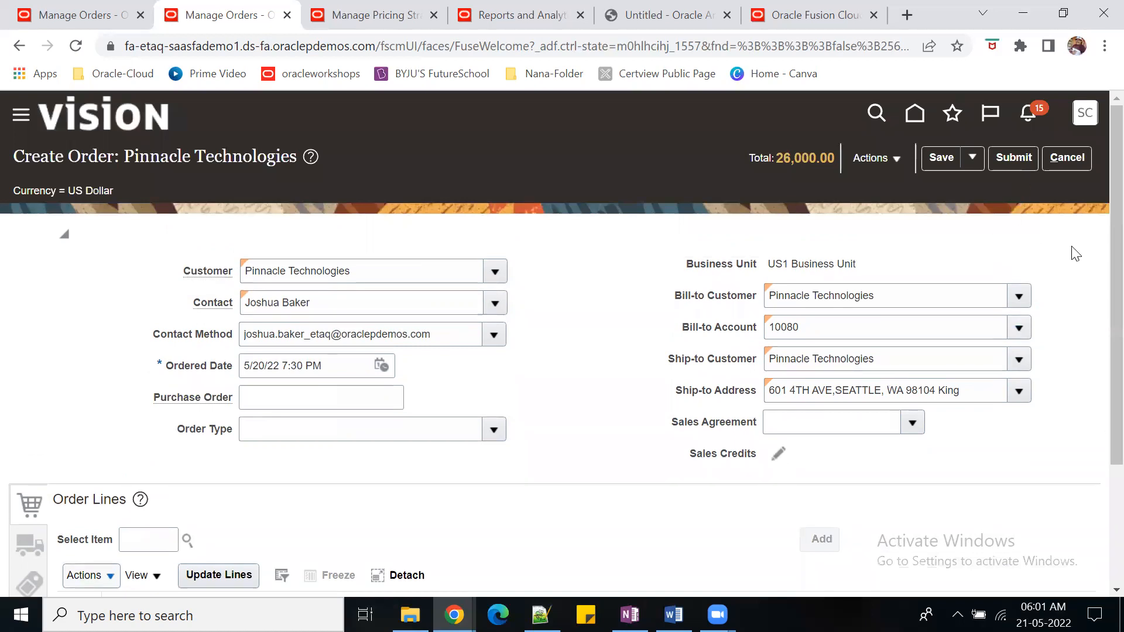
{"action": "scroll", "coordinate": [1087, 468], "scroll_direction": "down", "scroll_amount": 1}
{"action": "scroll", "coordinate": [911, 498], "scroll_direction": "down", "scroll_amount": 1}
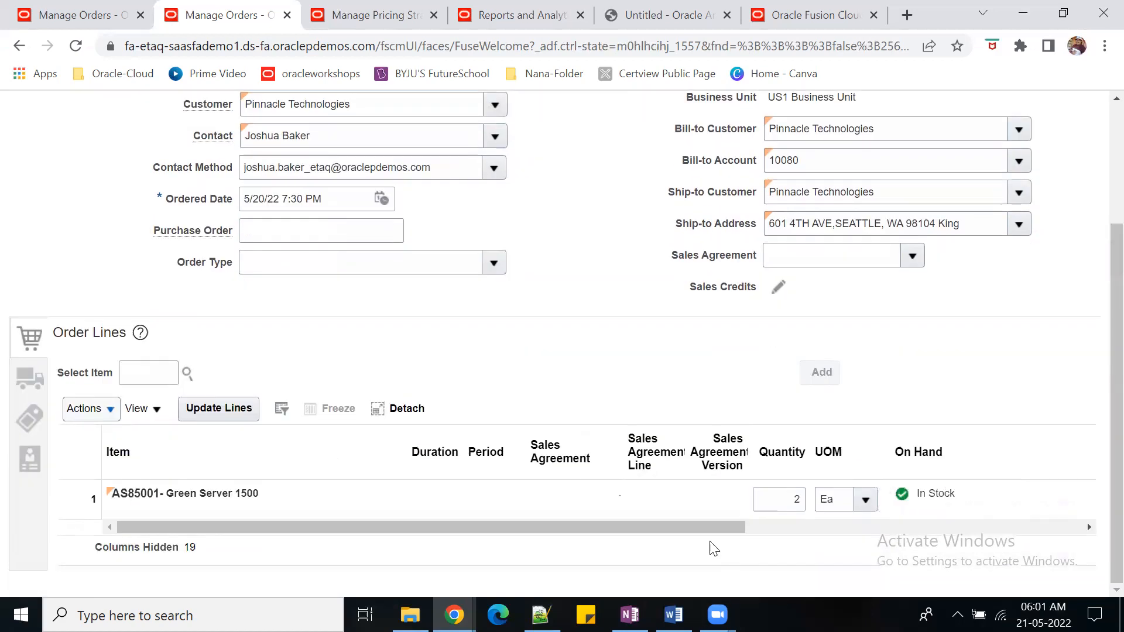
{"action": "left_click_drag", "start_coordinate": [699, 523], "coordinate": [895, 521]}
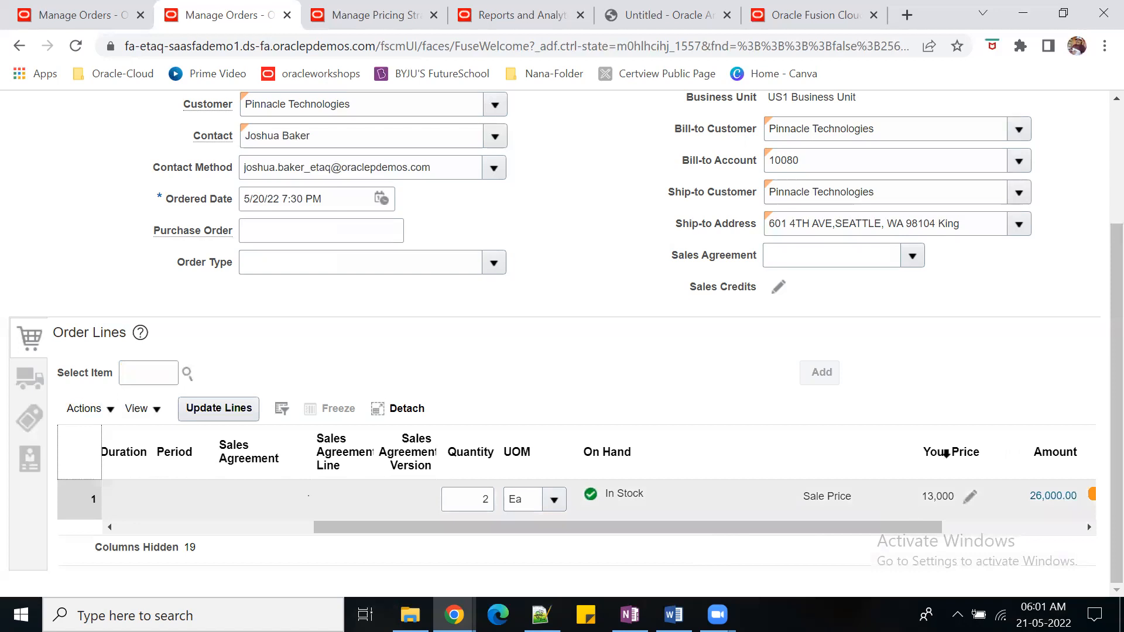
{"action": "scroll", "coordinate": [1004, 363], "scroll_direction": "up", "scroll_amount": 2}
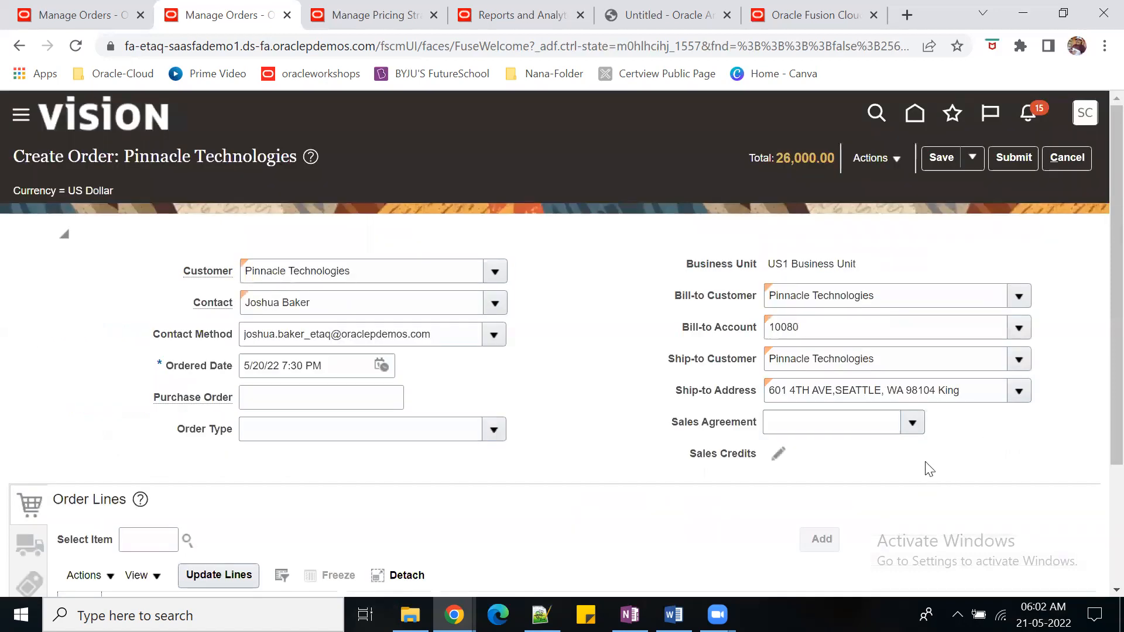
{"action": "left_click", "coordinate": [1012, 159]}
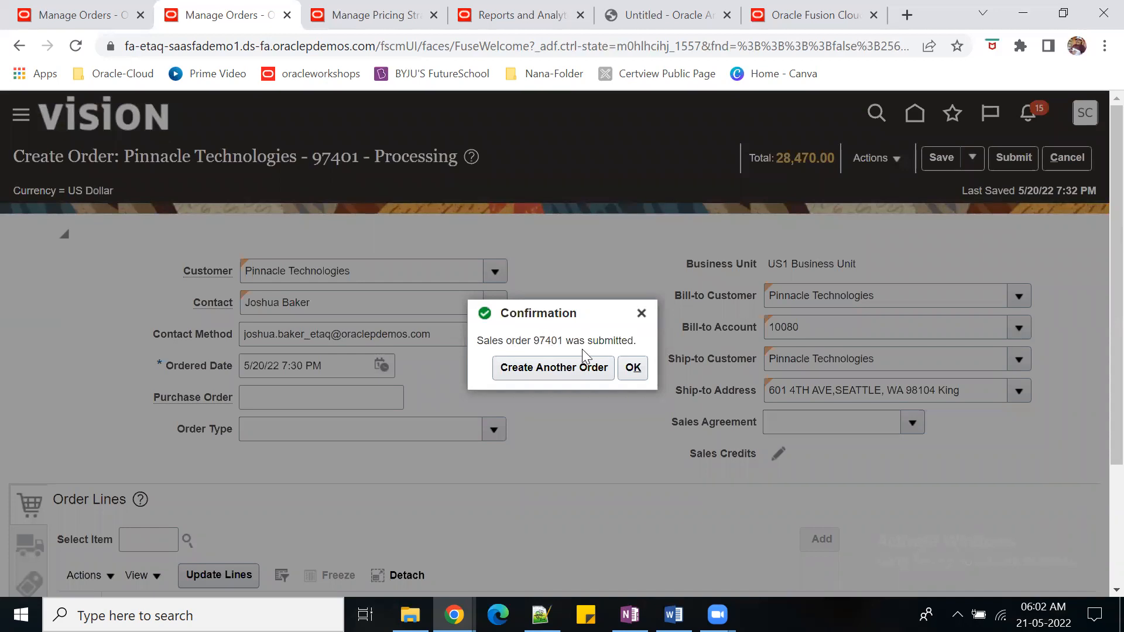
{"action": "double_click", "coordinate": [551, 340]}
{"action": "left_click", "coordinate": [632, 368]}
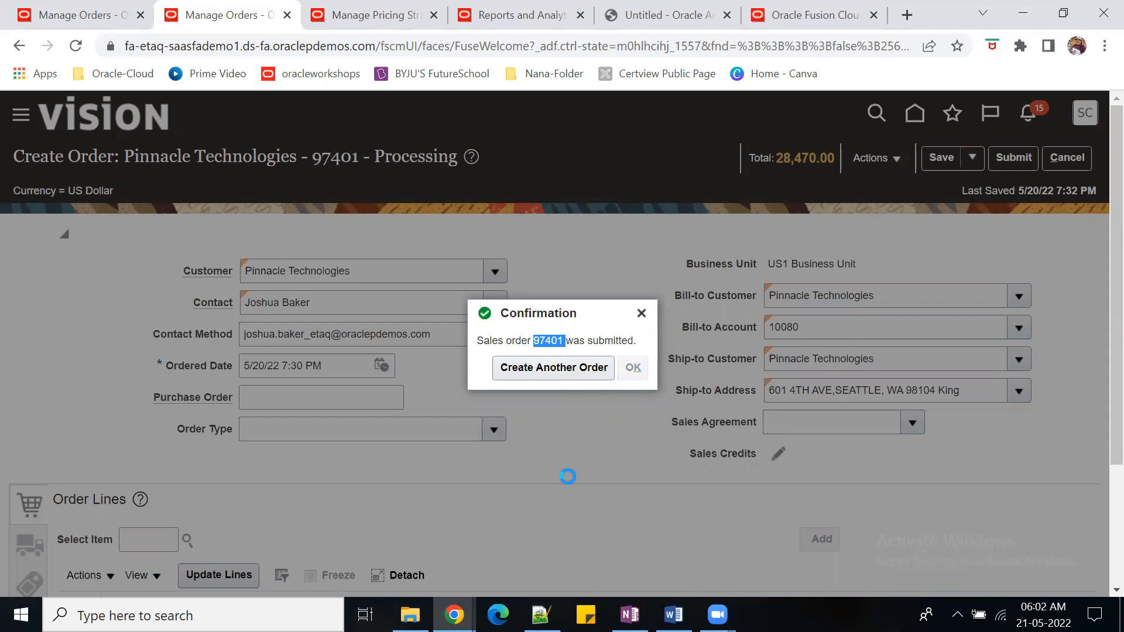
Examine the submitted order's lines for the automatically added item, comparing quantity, price and amount on both lines.
{"action": "scroll", "coordinate": [571, 468], "scroll_direction": "down", "scroll_amount": 3}
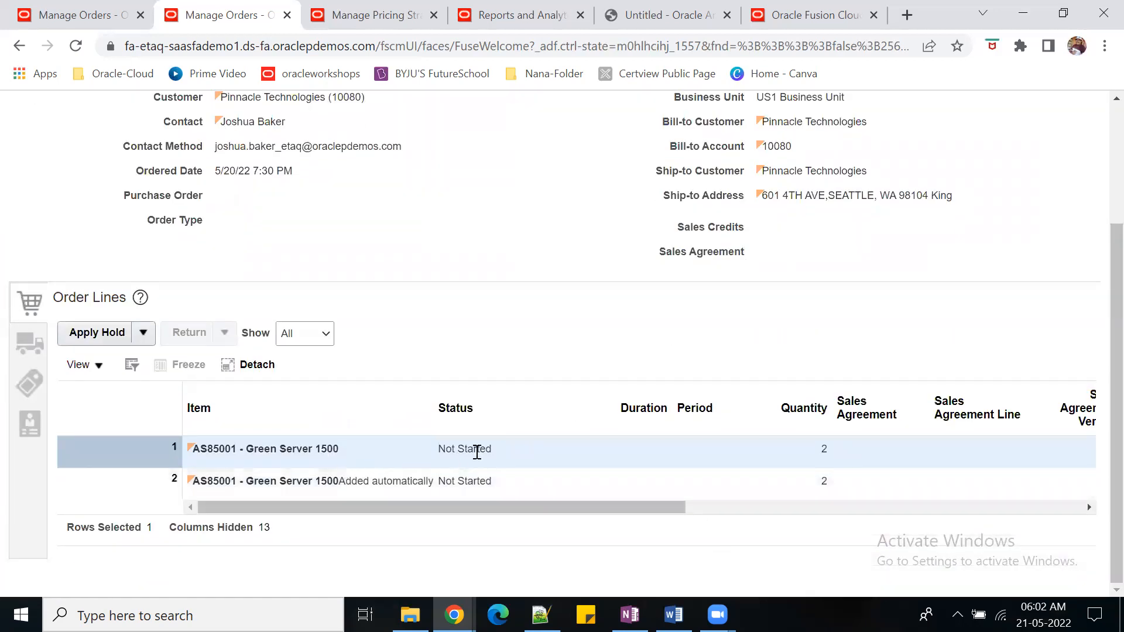
{"action": "left_click", "coordinate": [531, 475]}
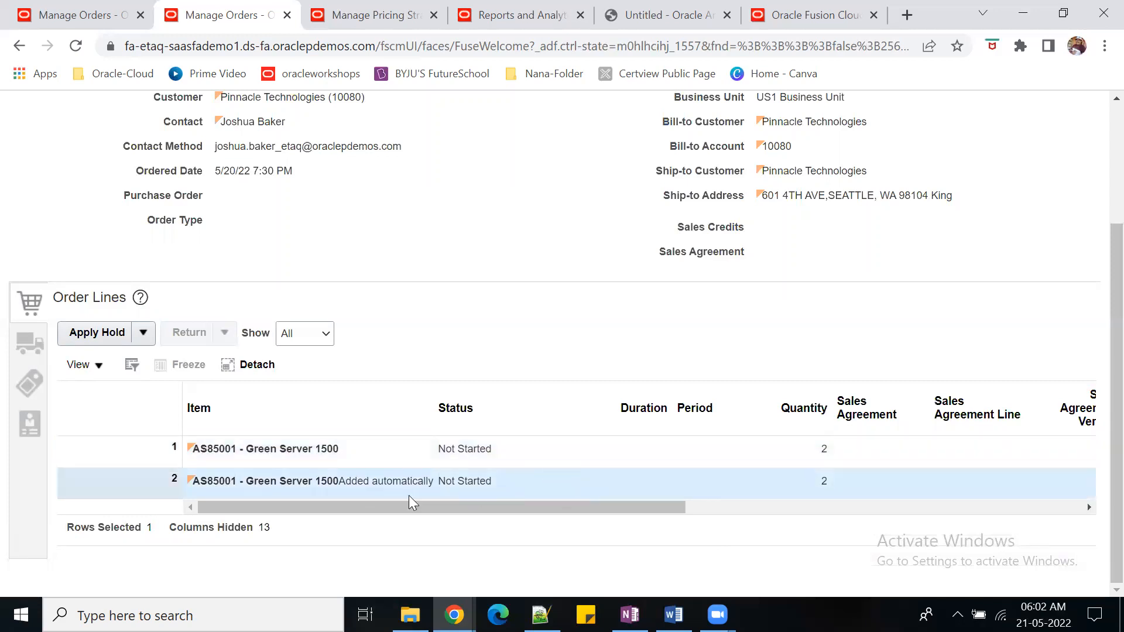
{"action": "left_click_drag", "start_coordinate": [543, 506], "coordinate": [640, 507]}
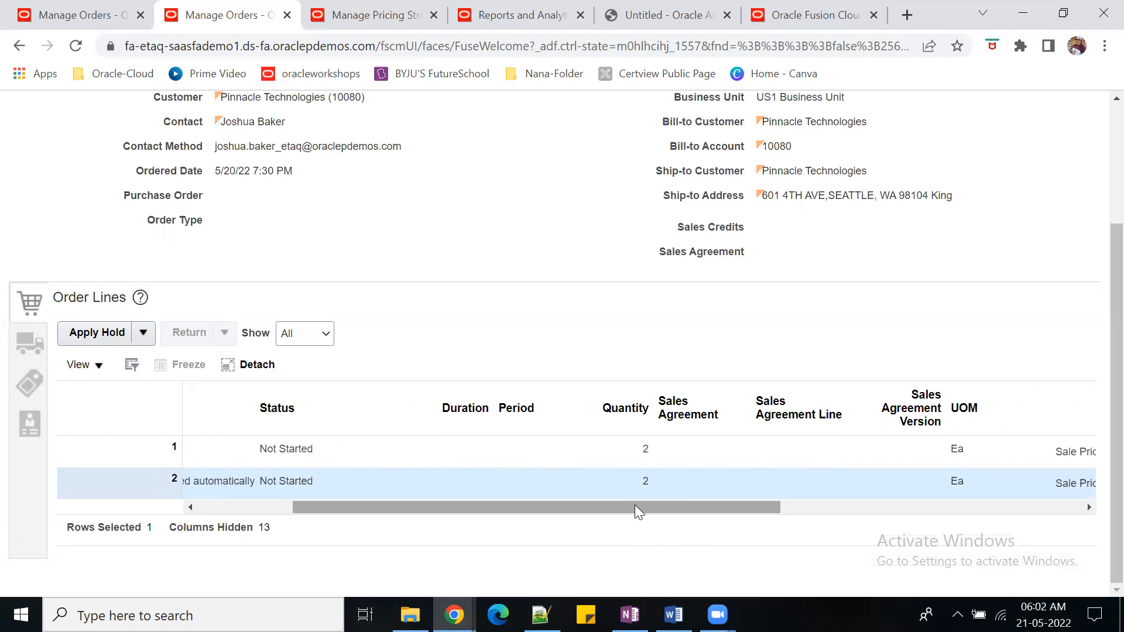
{"action": "left_click_drag", "start_coordinate": [734, 508], "coordinate": [909, 508]}
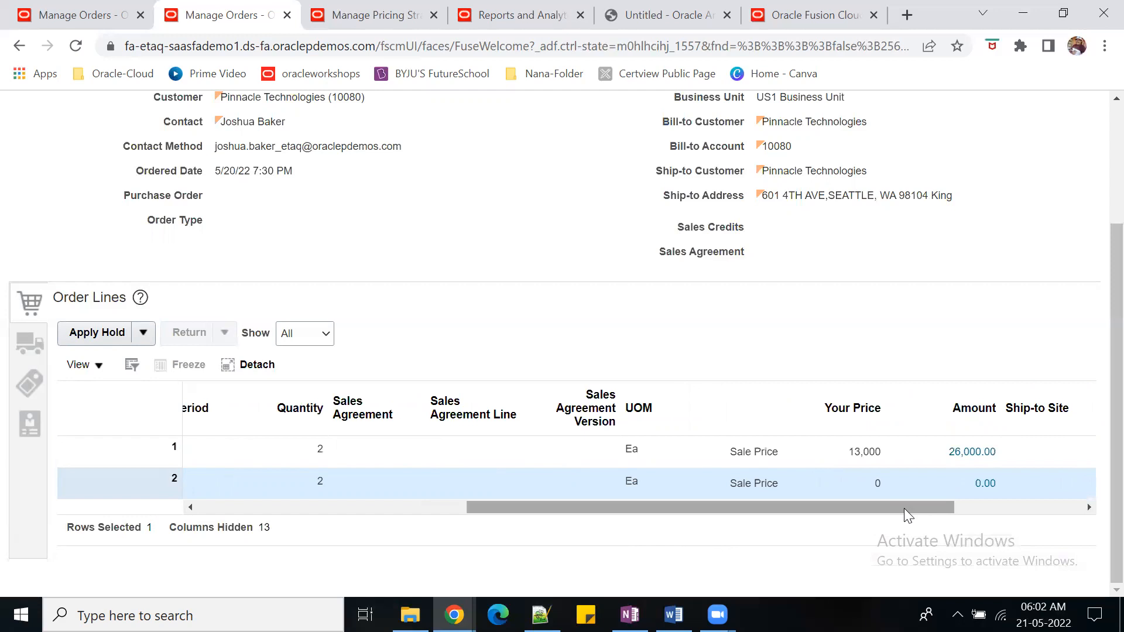
{"action": "mouse_move", "coordinate": [913, 509]}
{"action": "left_mouse_down"}
{"action": "mouse_move", "coordinate": [1024, 502]}
{"action": "mouse_move", "coordinate": [755, 519]}
{"action": "mouse_move", "coordinate": [914, 521]}
{"action": "left_mouse_up"}
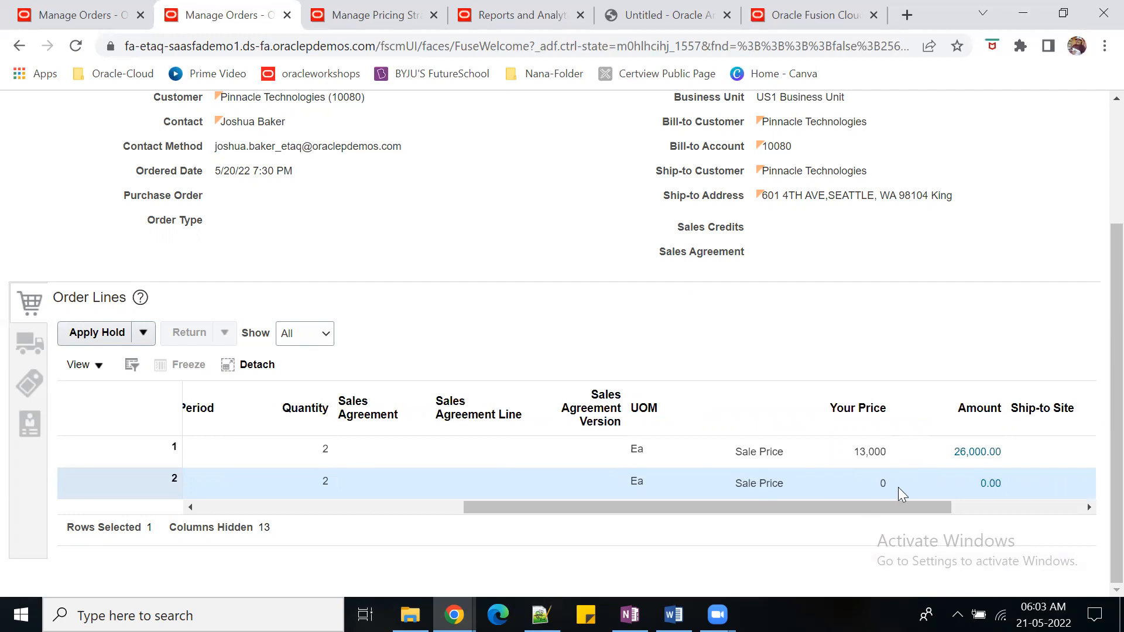
{"action": "left_click_drag", "start_coordinate": [898, 504], "coordinate": [1040, 504]}
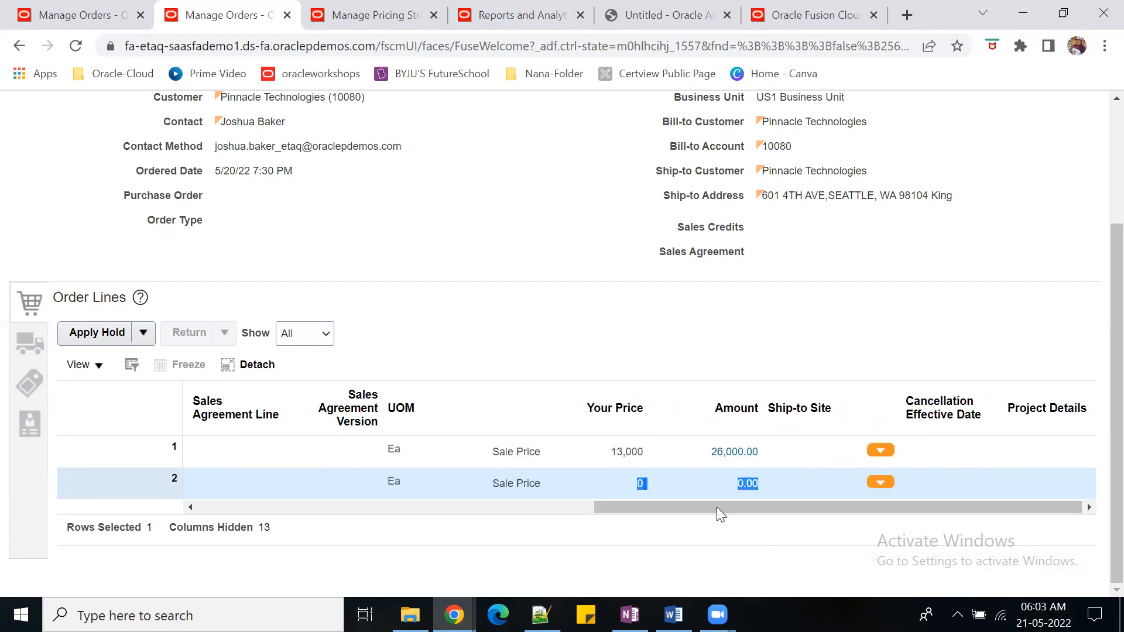
{"action": "left_click_drag", "start_coordinate": [731, 507], "coordinate": [731, 507]}
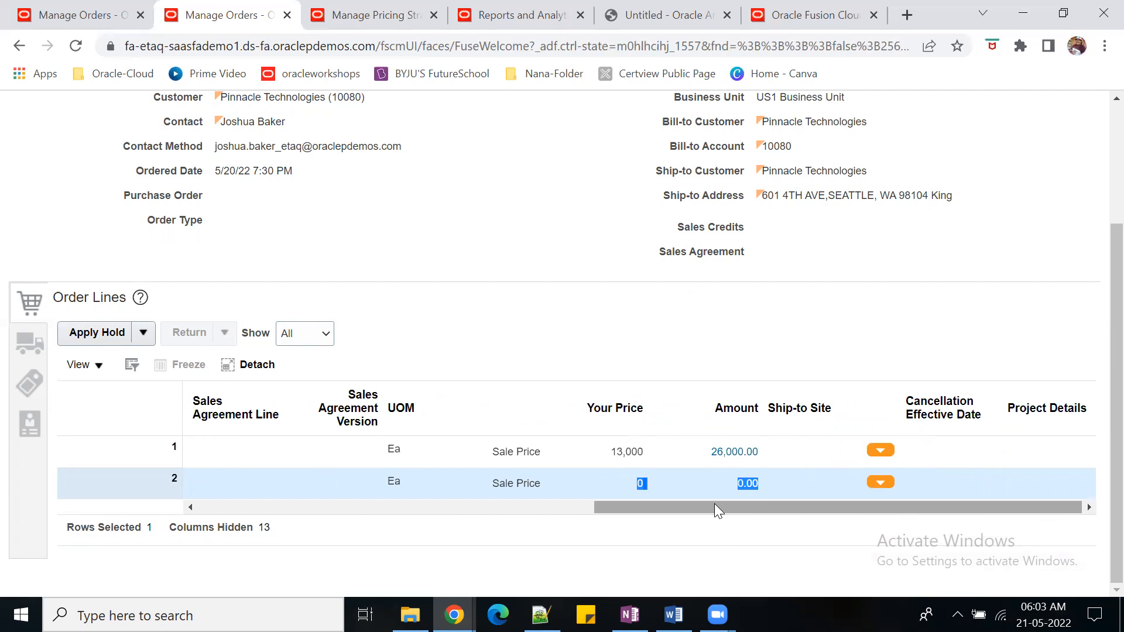
{"action": "scroll", "coordinate": [804, 379], "scroll_direction": "up", "scroll_amount": 3}
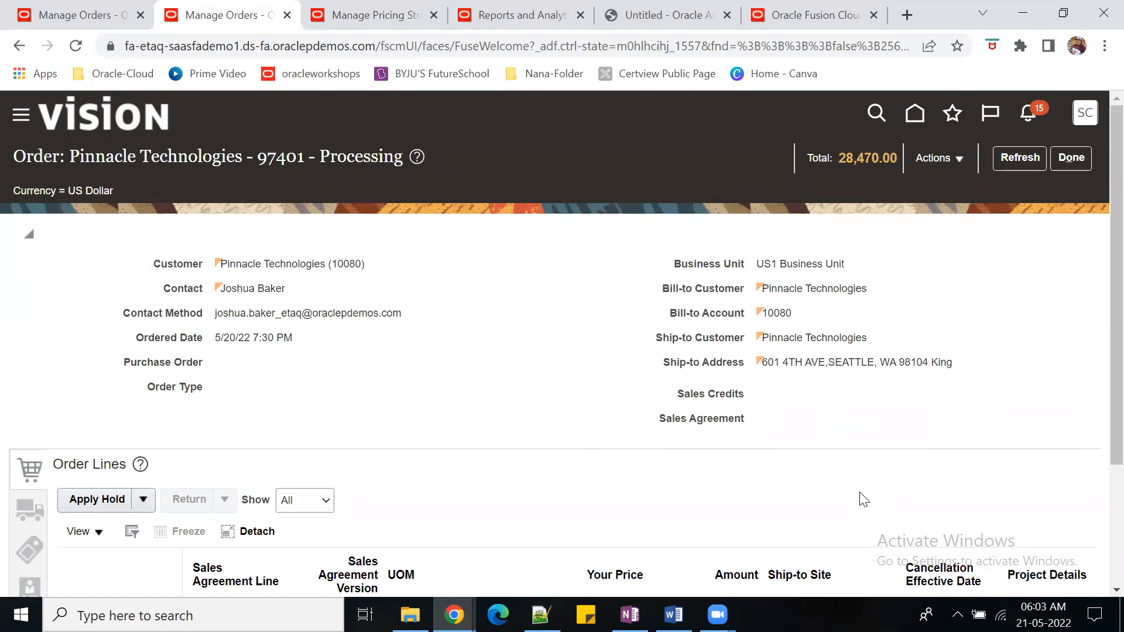
Try to return to the home page from the Manage Pricing Strategies browser tab and reload the page.
{"action": "left_click", "coordinate": [351, 24]}
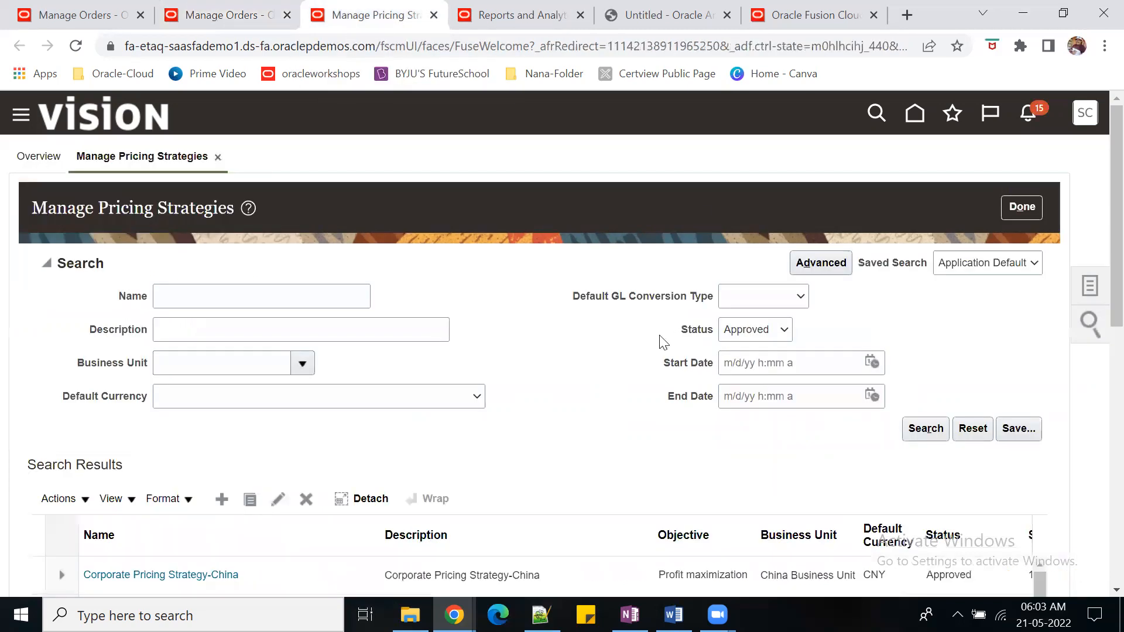
{"action": "left_click", "coordinate": [912, 119]}
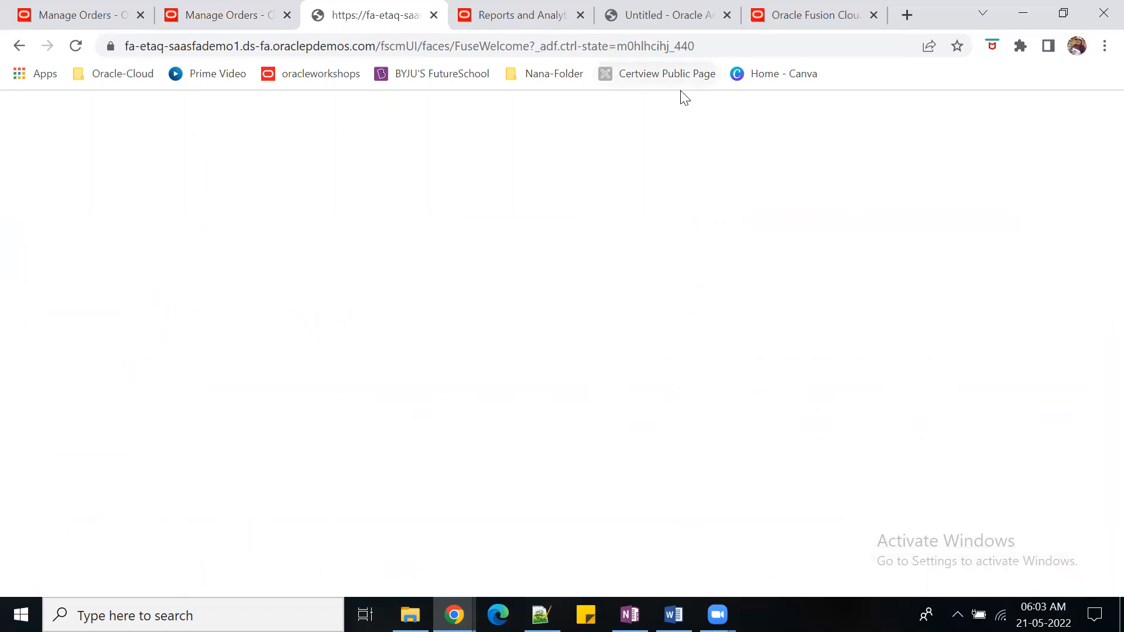
{"action": "left_click", "coordinate": [76, 46]}
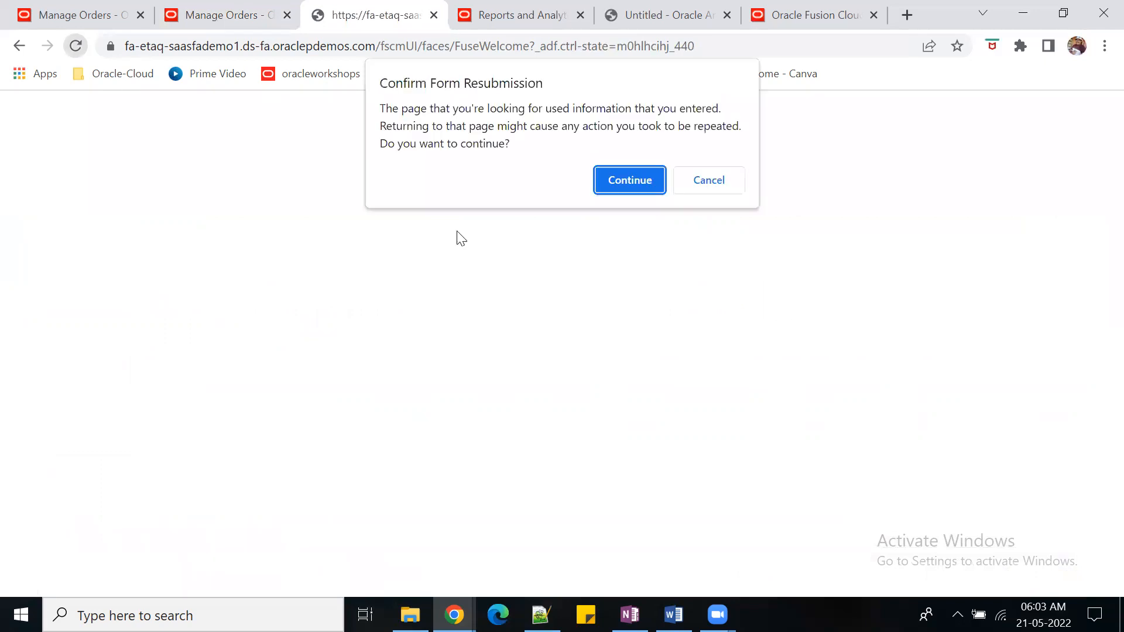
{"action": "left_click", "coordinate": [655, 174]}
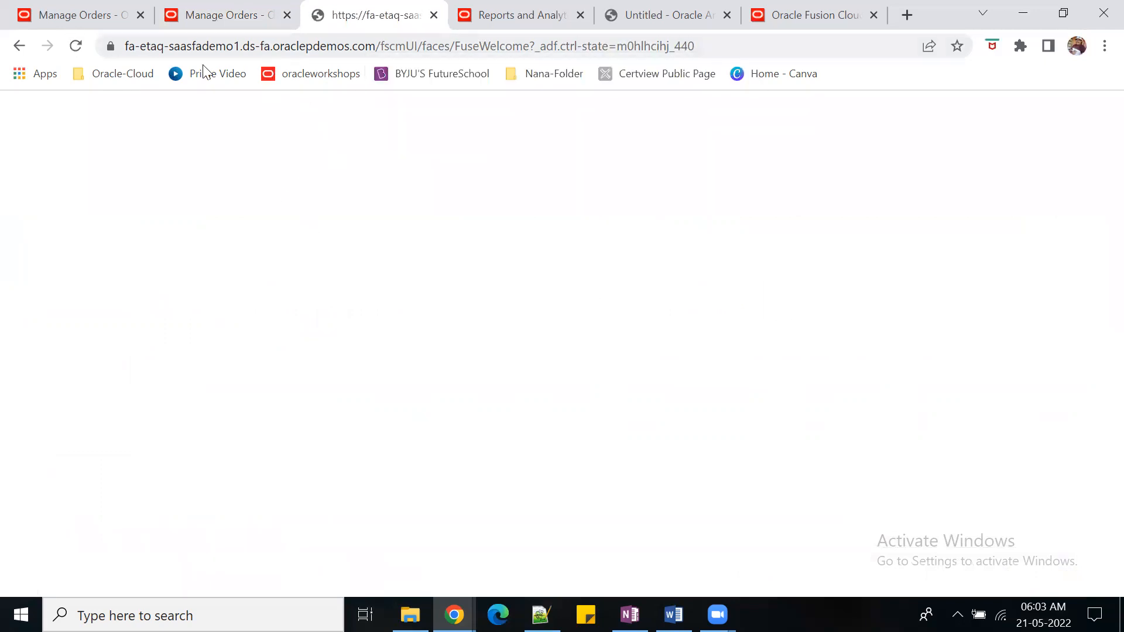
Reopen the Oracle Fusion Cloud Applications home page from its bookmark and go to Setup and Maintenance.
{"action": "left_click", "coordinate": [546, 75]}
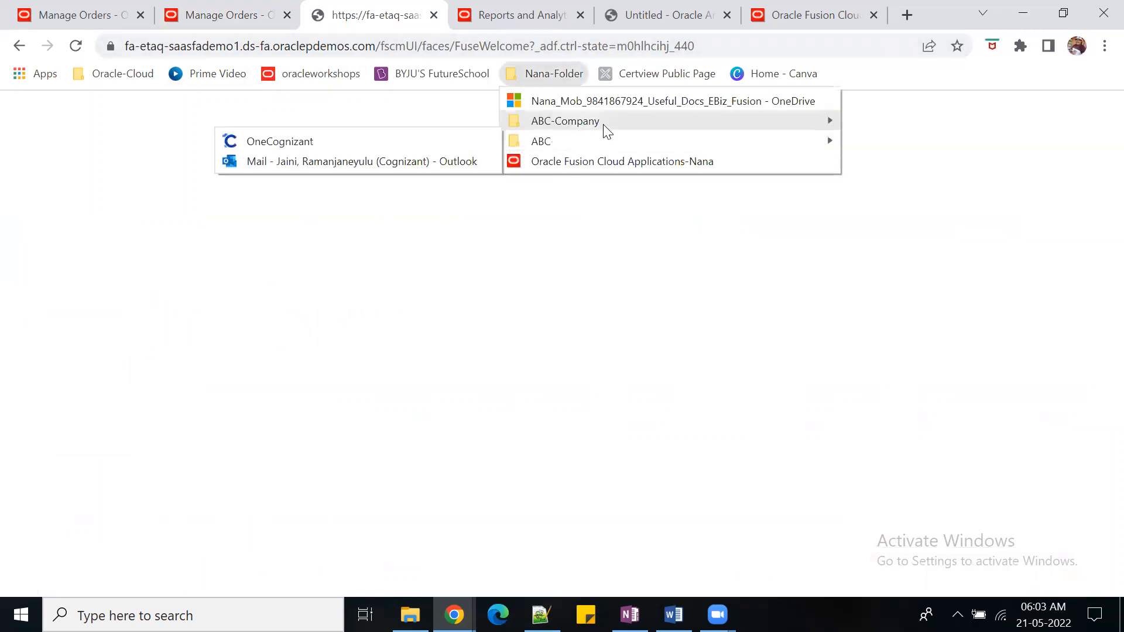
{"action": "mouse_move", "coordinate": [603, 124]}
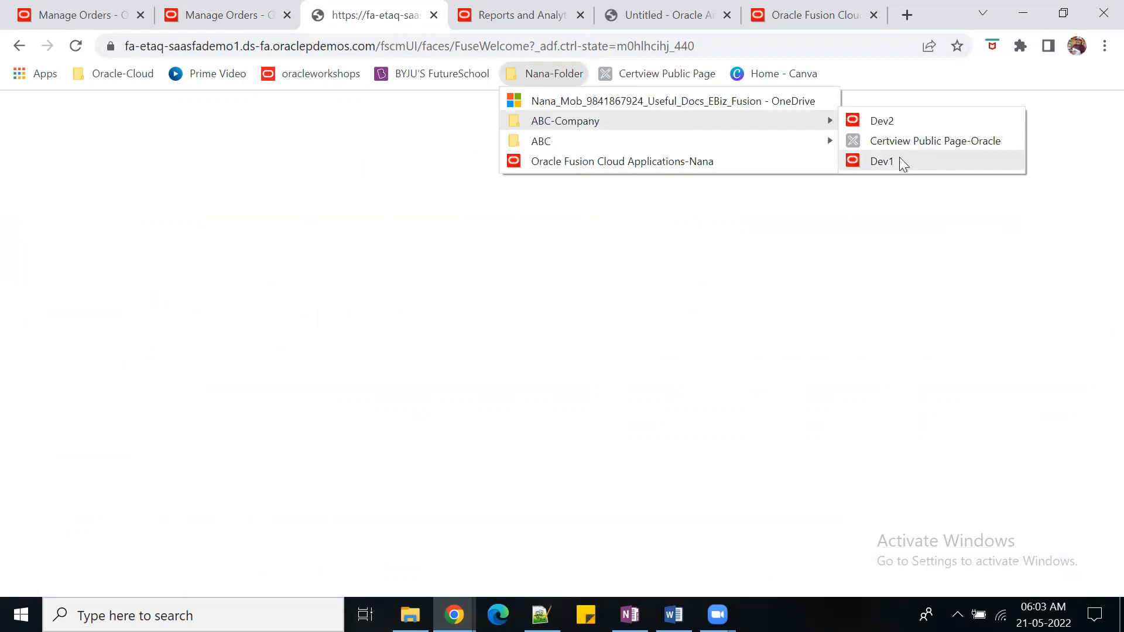
{"action": "left_click", "coordinate": [684, 162]}
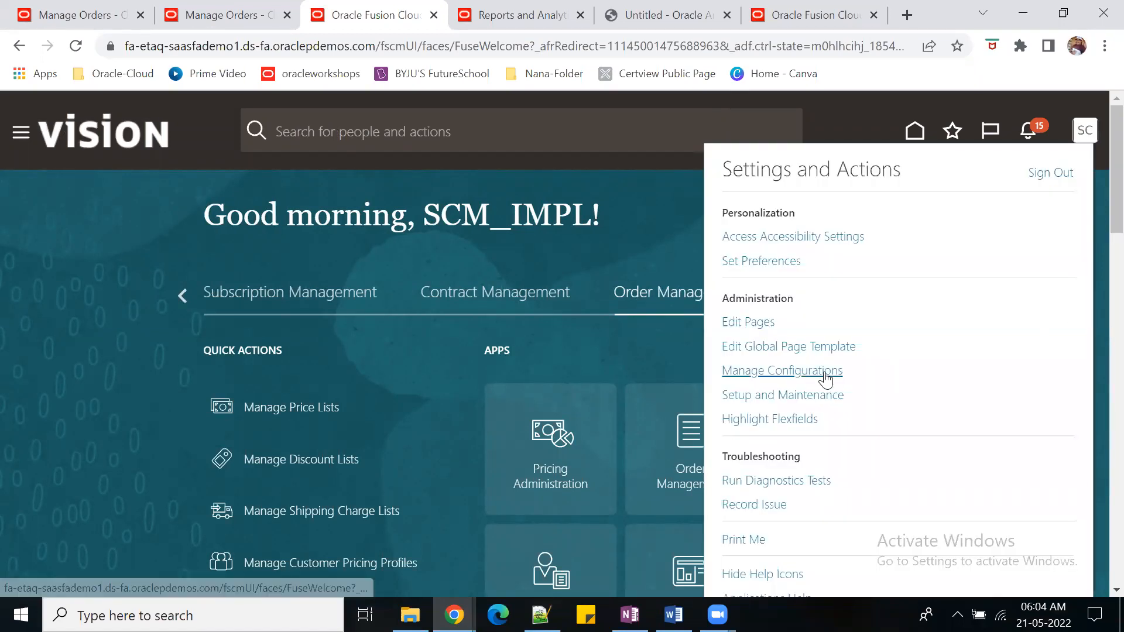
{"action": "left_click", "coordinate": [798, 395]}
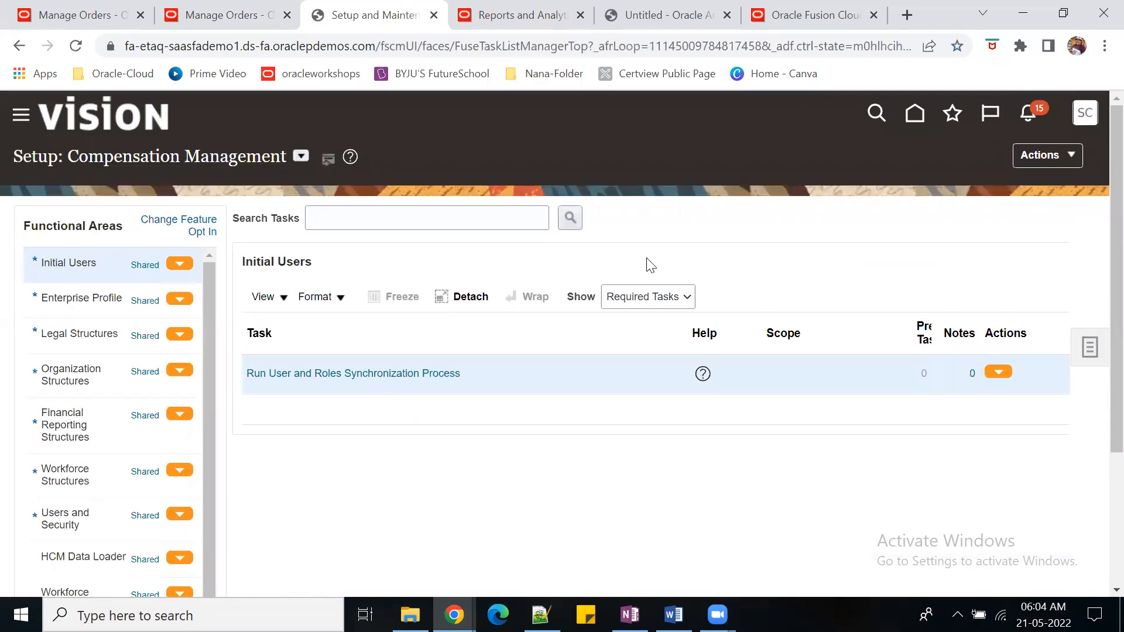
Search the setup tasks for "Manage product tra" and open Manage Product Transformation Rules.
{"action": "left_click", "coordinate": [1089, 351]}
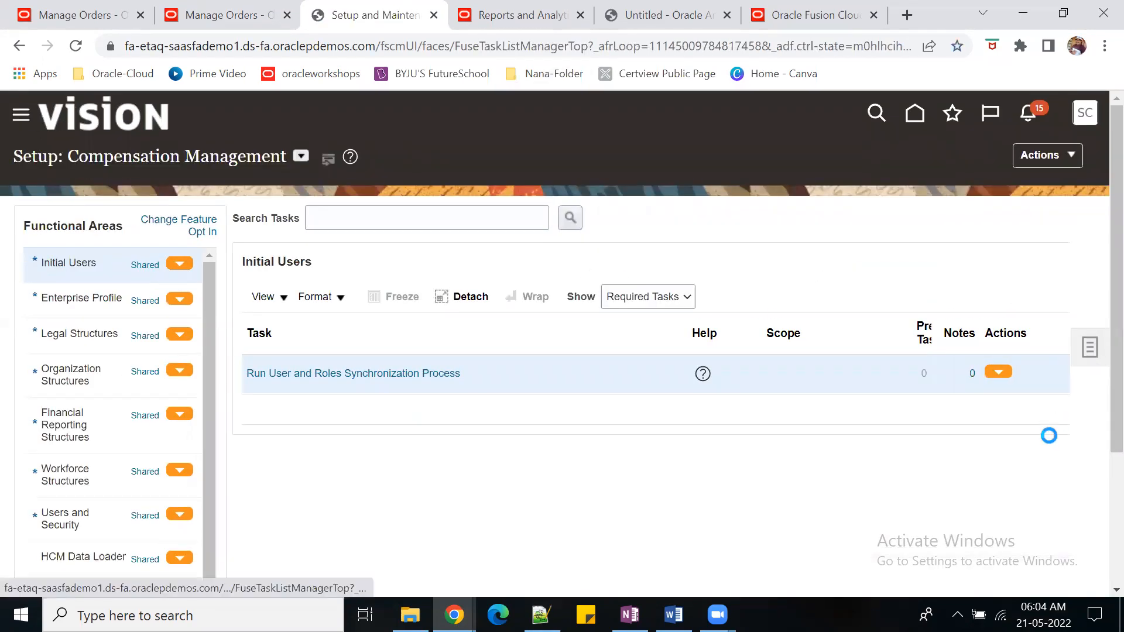
{"action": "left_click", "coordinate": [979, 405]}
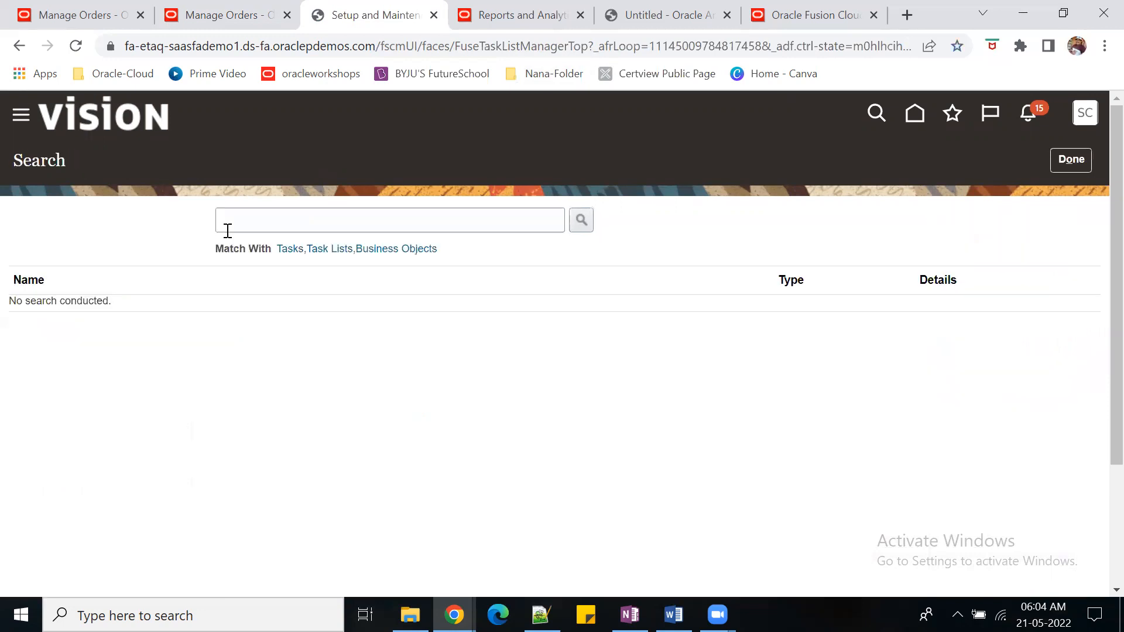
{"action": "left_click", "coordinate": [266, 221]}
{"action": "type", "text": "Manage product"}
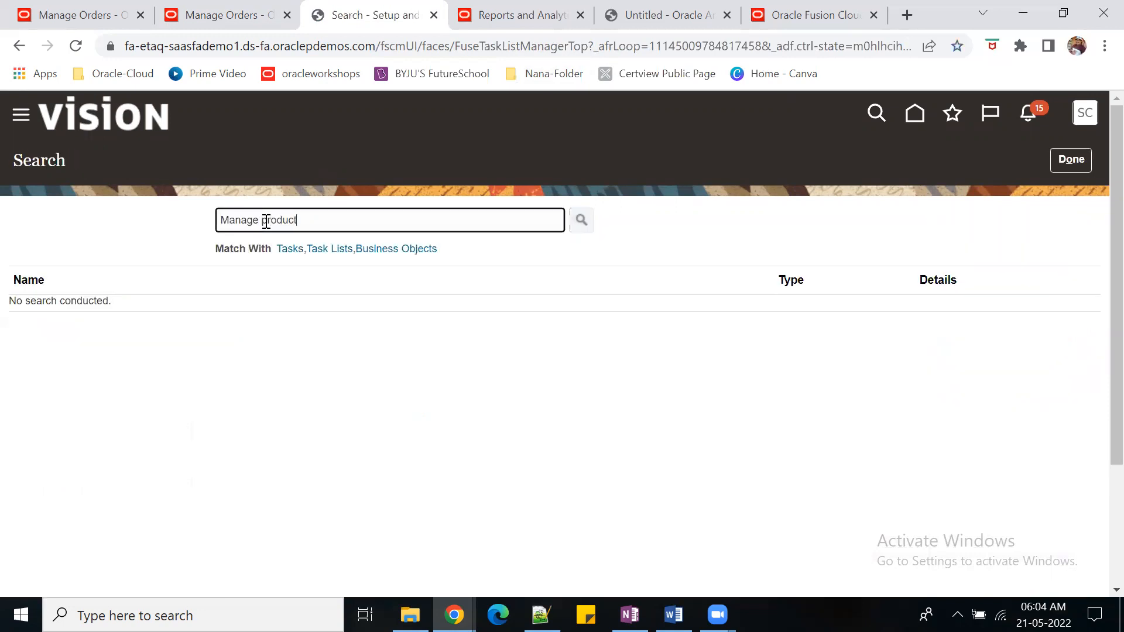
{"action": "key", "text": "Return"}
{"action": "type", "text": "tra"}
{"action": "key", "text": "Return"}
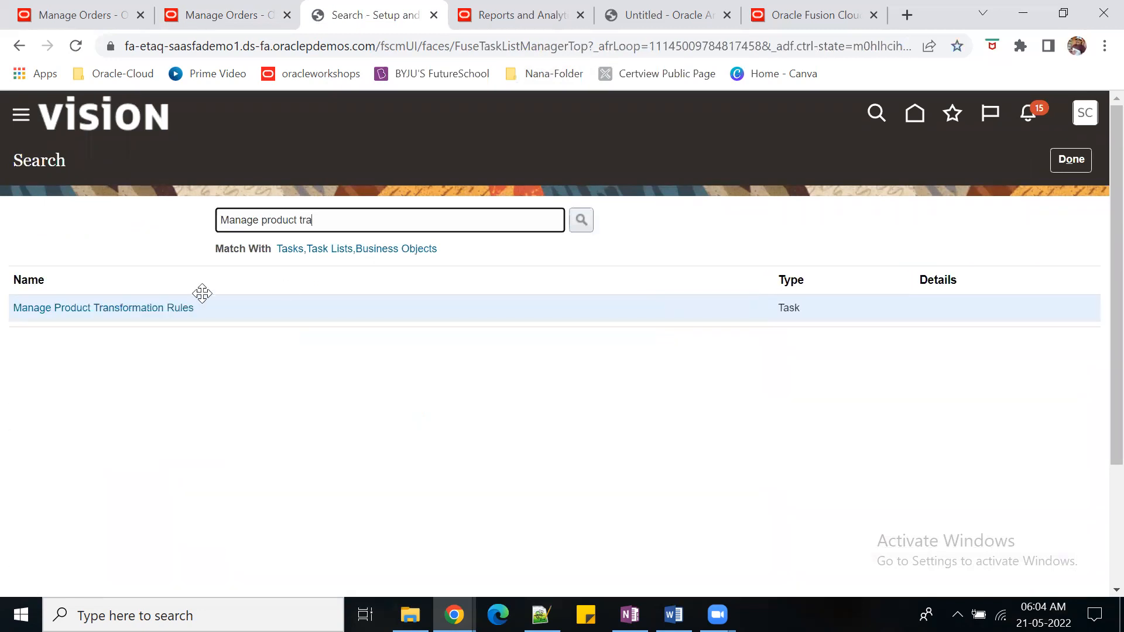
{"action": "left_click", "coordinate": [155, 310]}
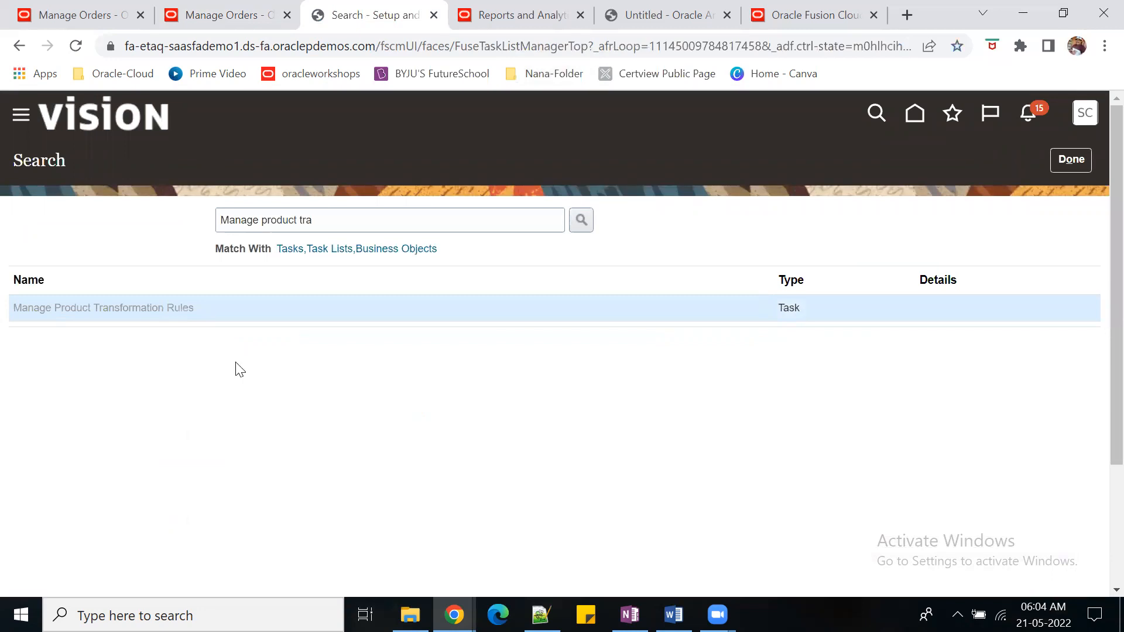
Open the BuyoneGetone rule and examine its IF conditions and THEN action.
{"action": "scroll", "coordinate": [1100, 356], "scroll_direction": "down", "scroll_amount": 3}
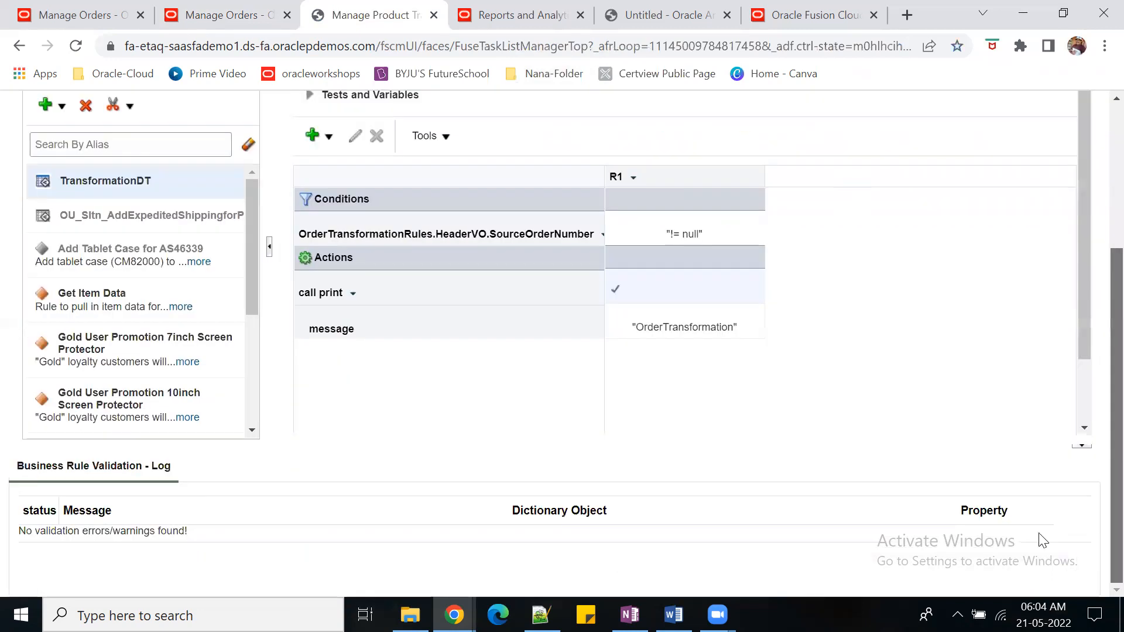
{"action": "left_click_drag", "start_coordinate": [258, 275], "coordinate": [256, 391]}
{"action": "left_click", "coordinate": [147, 404]}
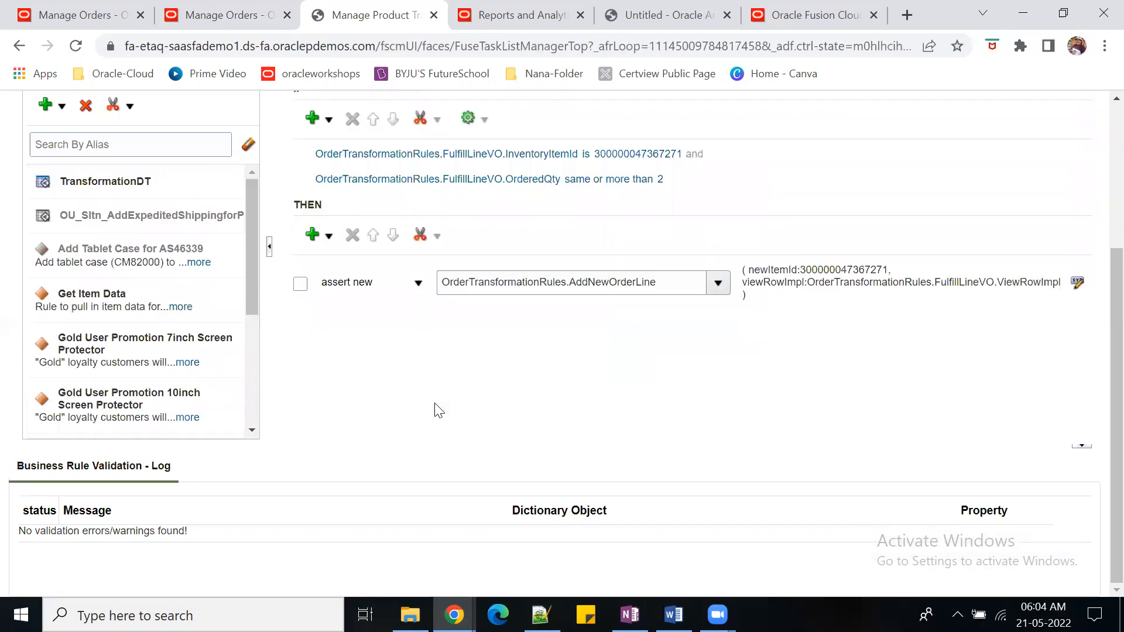
{"action": "scroll", "coordinate": [439, 409], "scroll_direction": "up", "scroll_amount": 2}
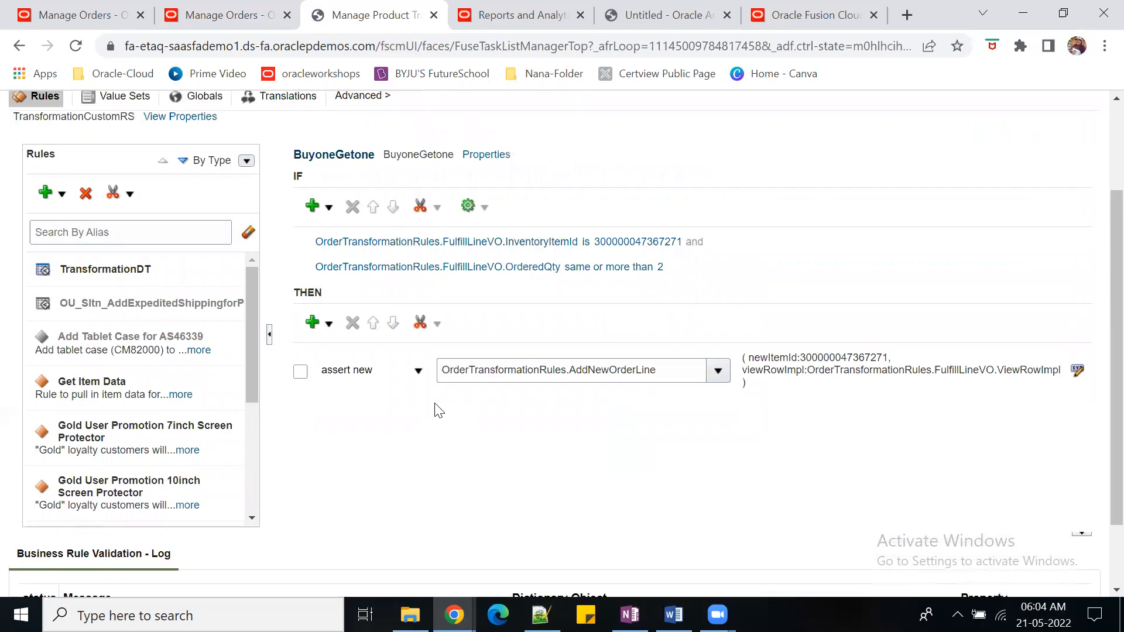
Change the BuyoneGetone rule's OrderedQty condition to same or more than 1 and save the rules.
{"action": "scroll", "coordinate": [485, 442], "scroll_direction": "up", "scroll_amount": 2}
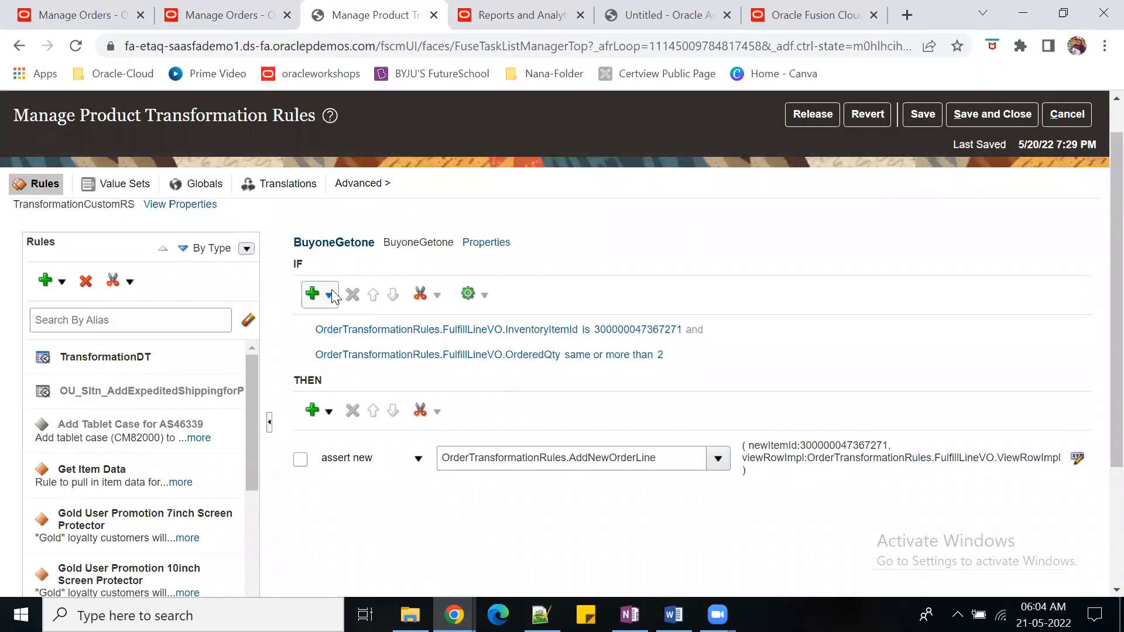
{"action": "left_click", "coordinate": [505, 353]}
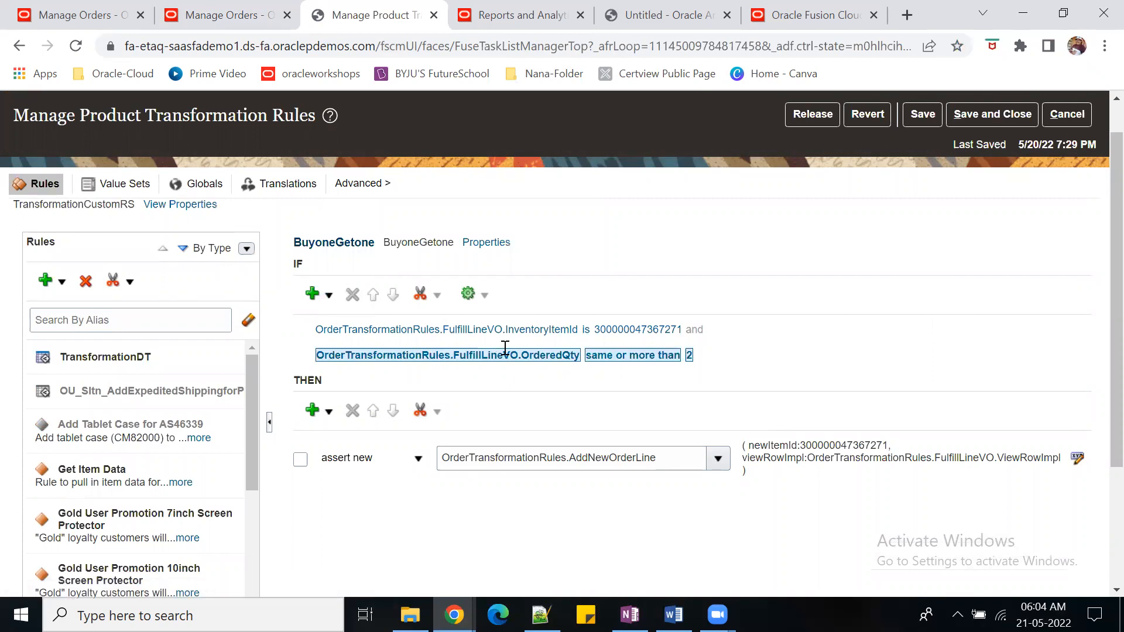
{"action": "left_click", "coordinate": [783, 352]}
{"action": "left_click_drag", "start_coordinate": [783, 352], "coordinate": [699, 340]}
{"action": "key", "text": "BackSpace"}
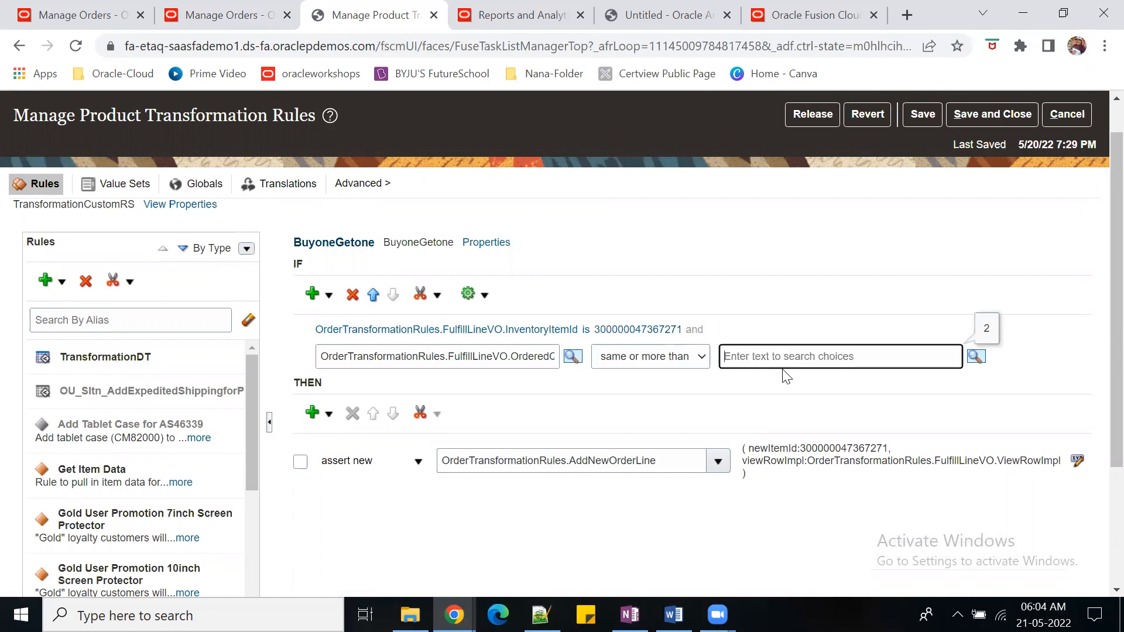
{"action": "type", "text": "1"}
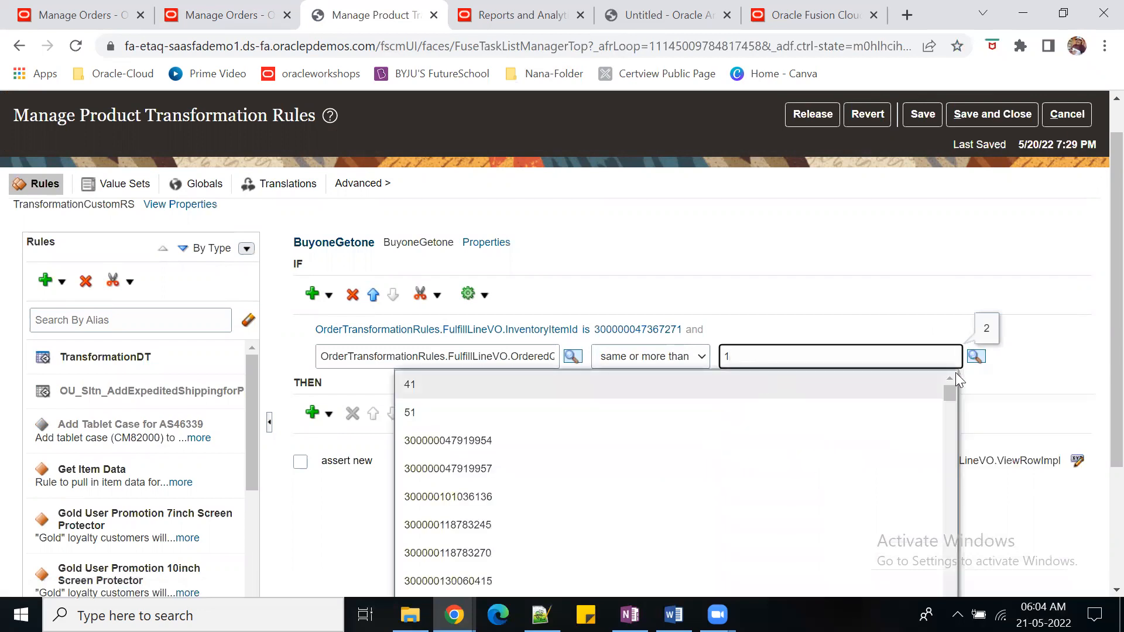
{"action": "left_click", "coordinate": [1060, 358]}
{"action": "left_click", "coordinate": [922, 115]}
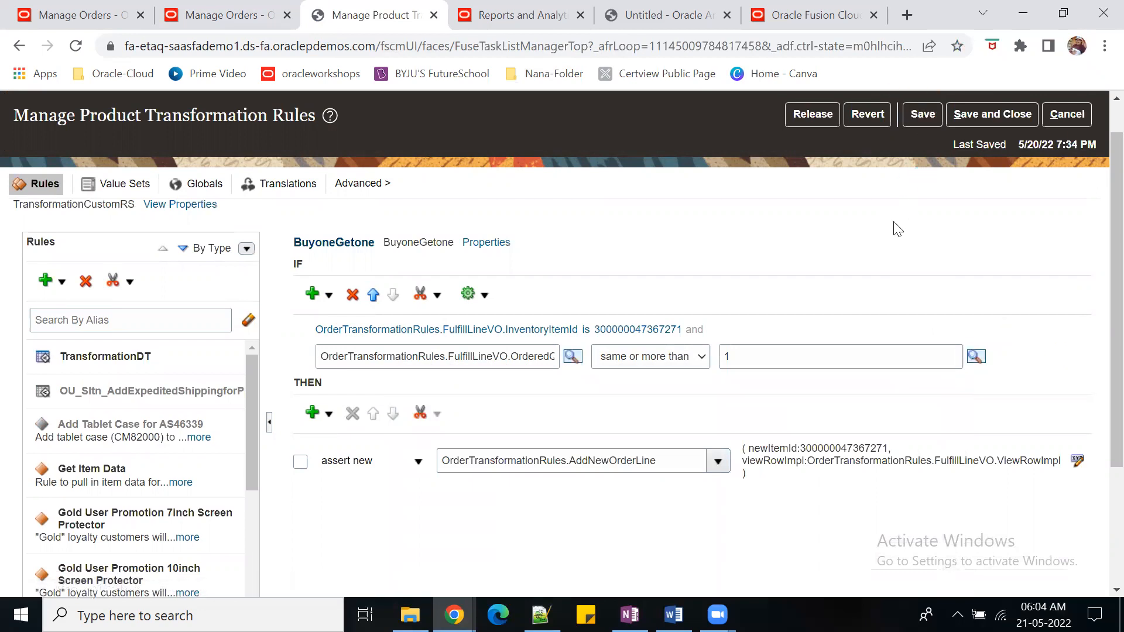
Release the product transformation rules to production and close the rules page.
{"action": "left_click", "coordinate": [814, 111]}
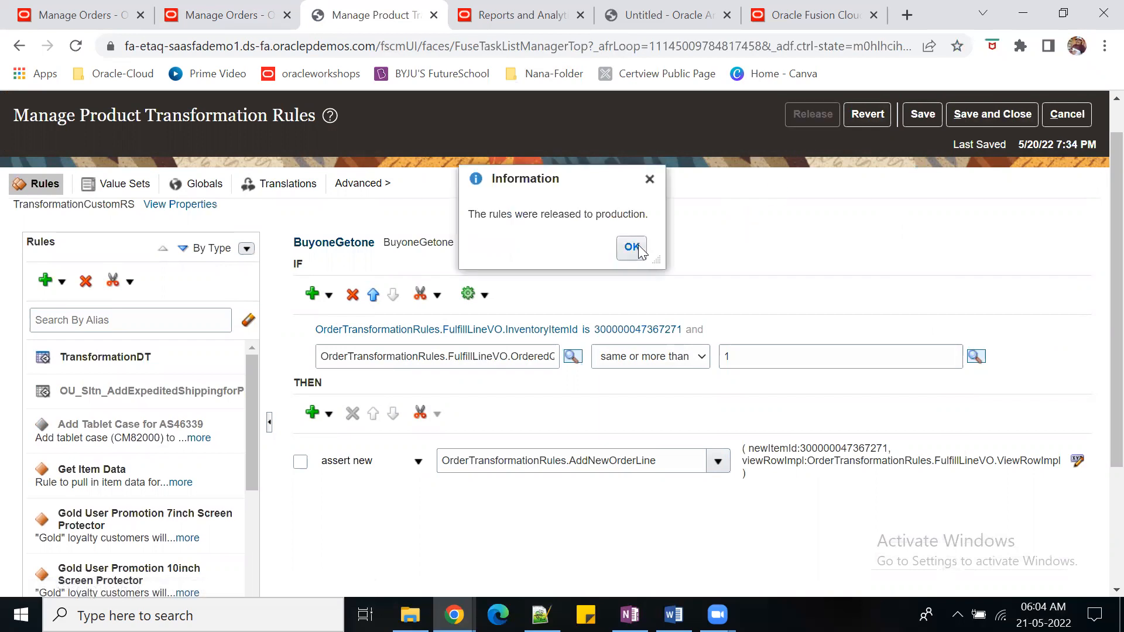
{"action": "left_click", "coordinate": [641, 249]}
{"action": "left_click", "coordinate": [993, 154]}
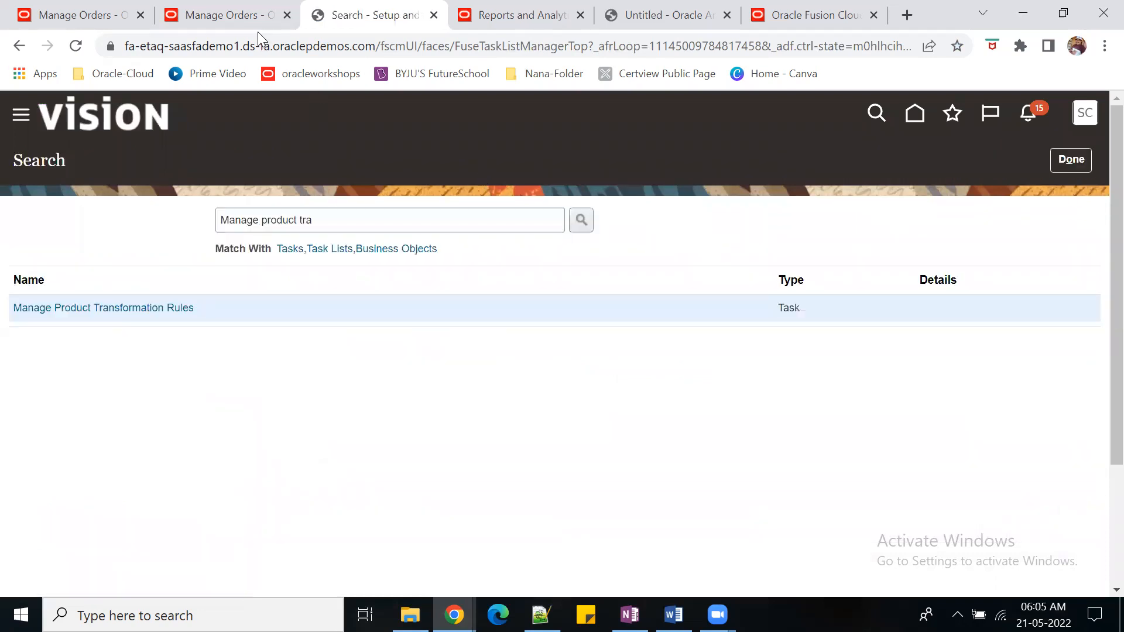
Switch to the Manage Orders browser tab showing the processing order, close that order and start a new one.
{"action": "left_click", "coordinate": [251, 16]}
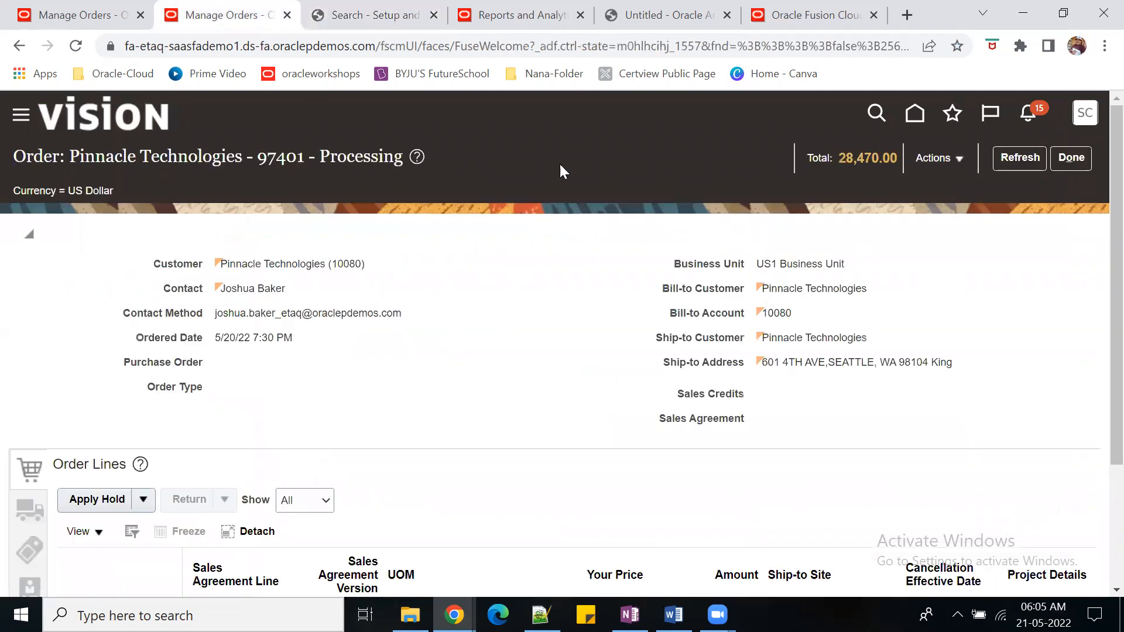
{"action": "left_click", "coordinate": [956, 159]}
{"action": "left_click", "coordinate": [1072, 159]}
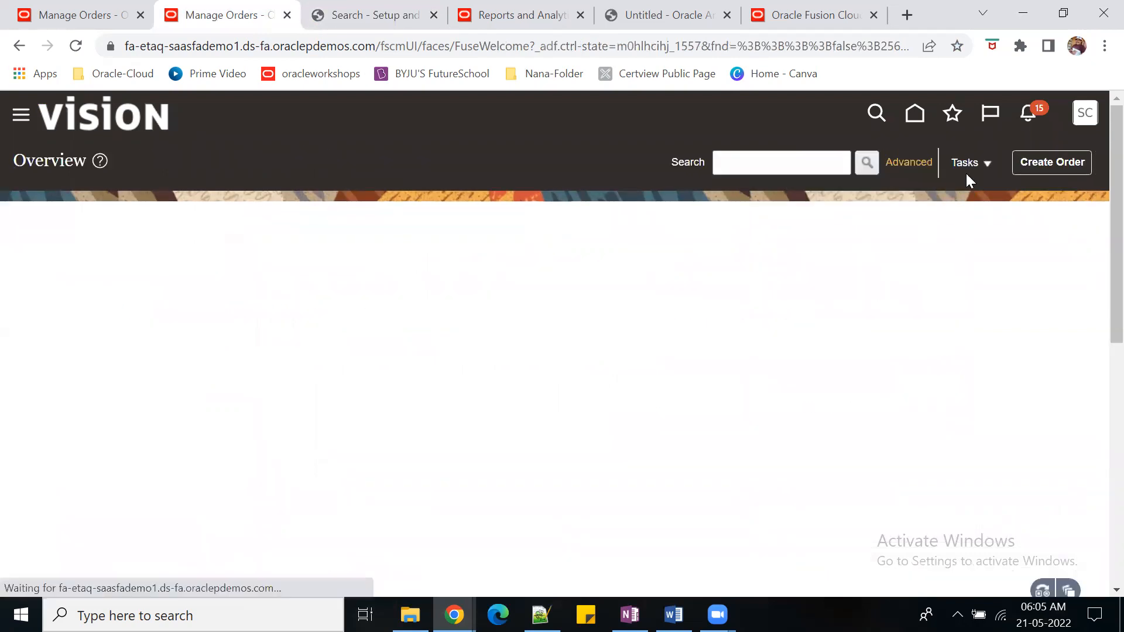
{"action": "left_click", "coordinate": [986, 167]}
{"action": "left_click", "coordinate": [857, 193]}
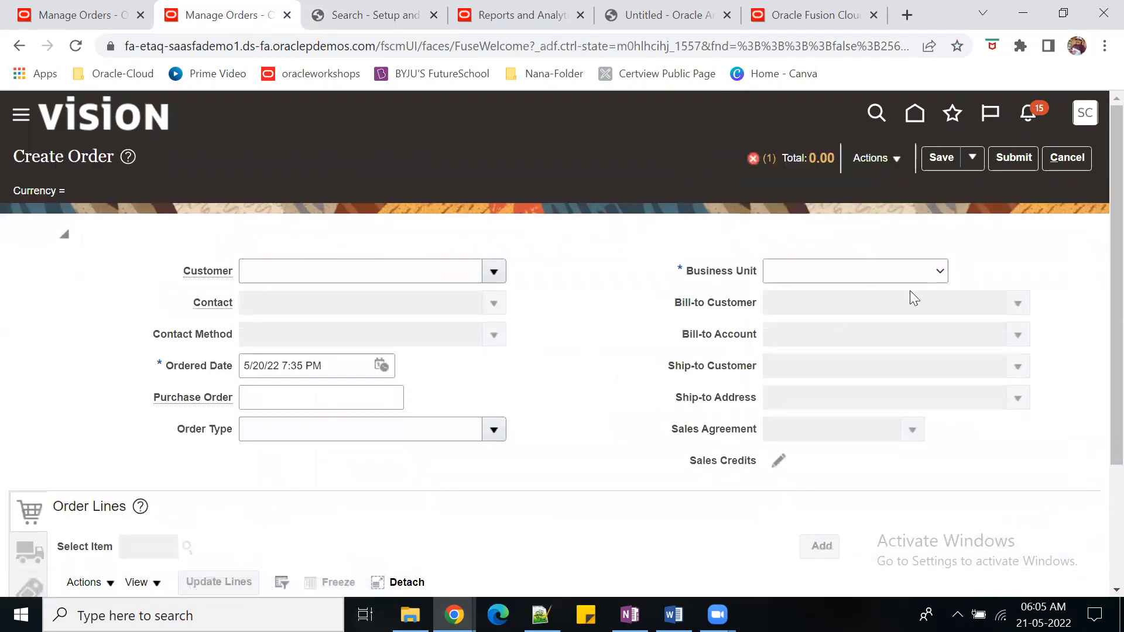
Set the new order's business unit to US1 Business Unit and its customer to Pinnacle Technologies.
{"action": "left_click", "coordinate": [924, 271]}
{"action": "type", "text": "US1 Business Unit"}
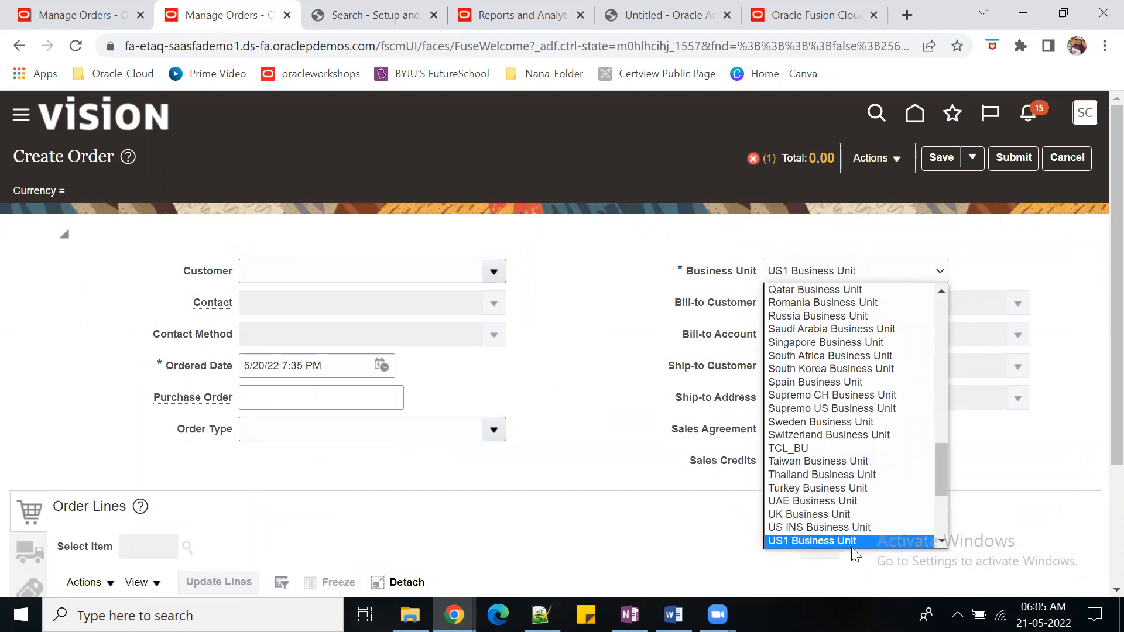
{"action": "left_click", "coordinate": [855, 542]}
{"action": "left_click", "coordinate": [343, 270]}
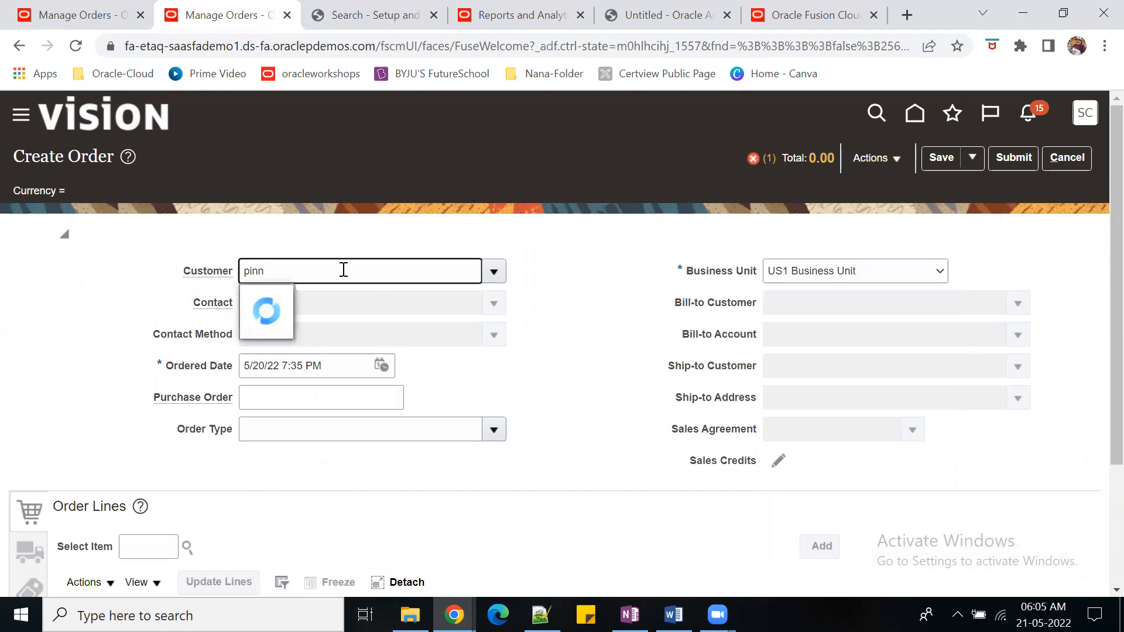
{"action": "left_click", "coordinate": [347, 302]}
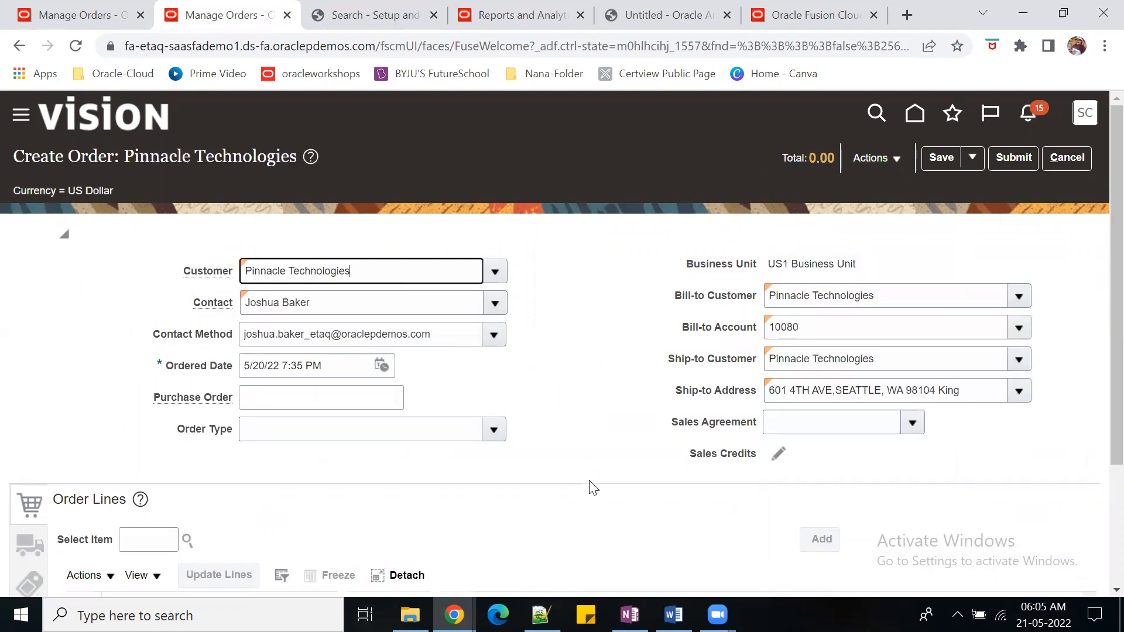
Copy item number AS85001 from the Notepad++ notes and select the first matching Green Server 1500 as the order item.
{"action": "scroll", "coordinate": [588, 485], "scroll_direction": "down", "scroll_amount": 3}
{"action": "left_click", "coordinate": [146, 452]}
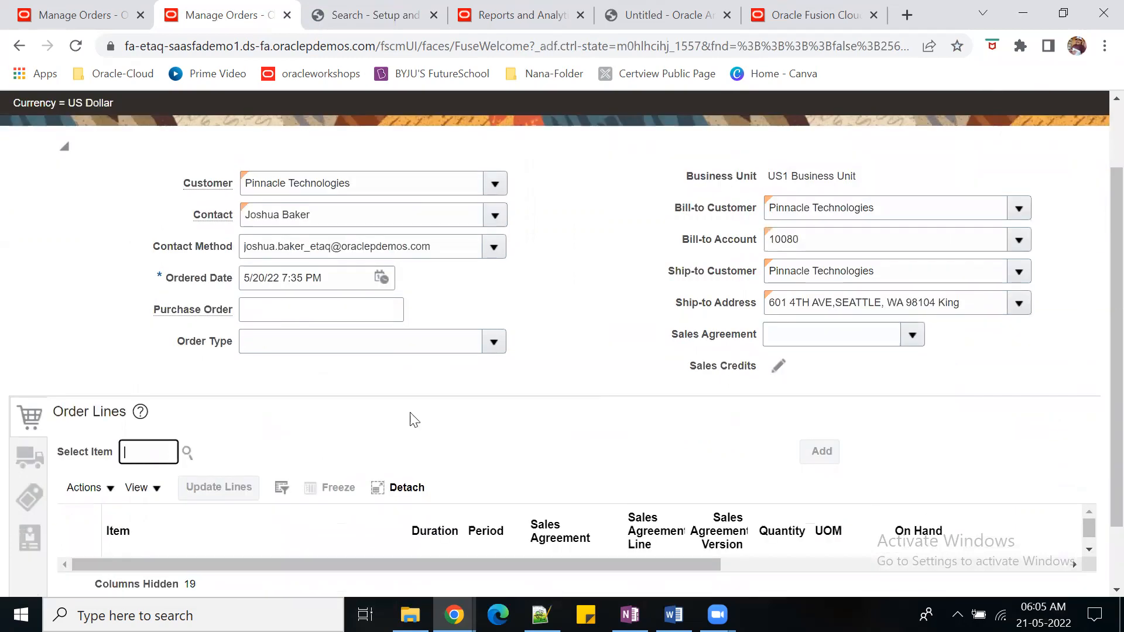
{"action": "left_click", "coordinate": [541, 615]}
{"action": "left_click", "coordinate": [120, 457]}
{"action": "double_click", "coordinate": [97, 452]}
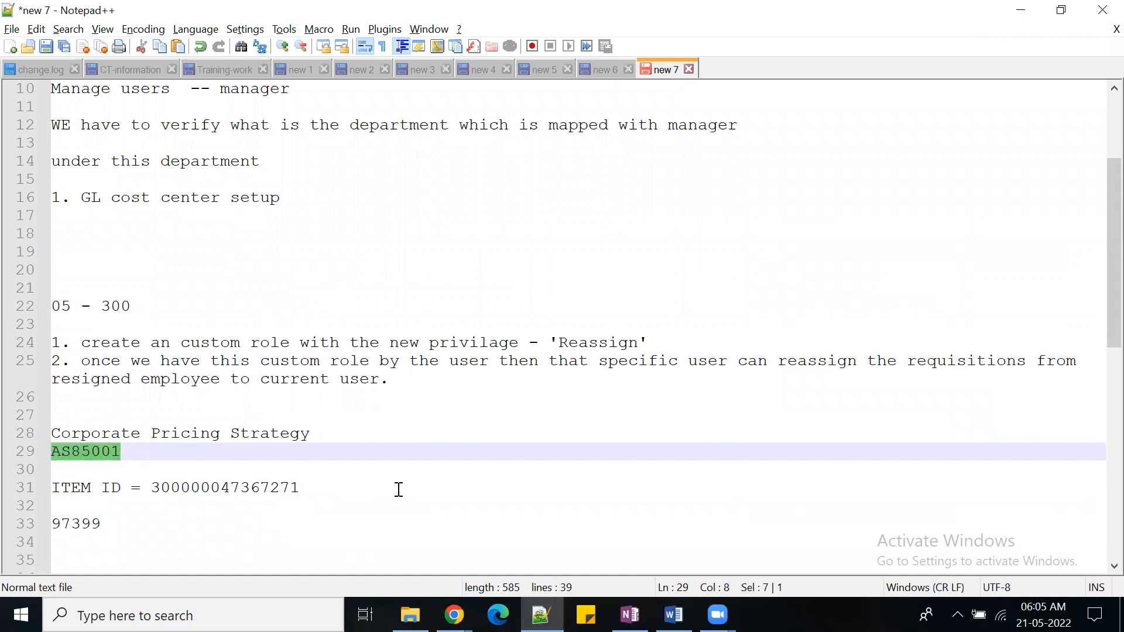
{"action": "key", "text": "ctrl+c"}
{"action": "key", "text": "alt+Tab"}
{"action": "key", "text": "ctrl+v"}
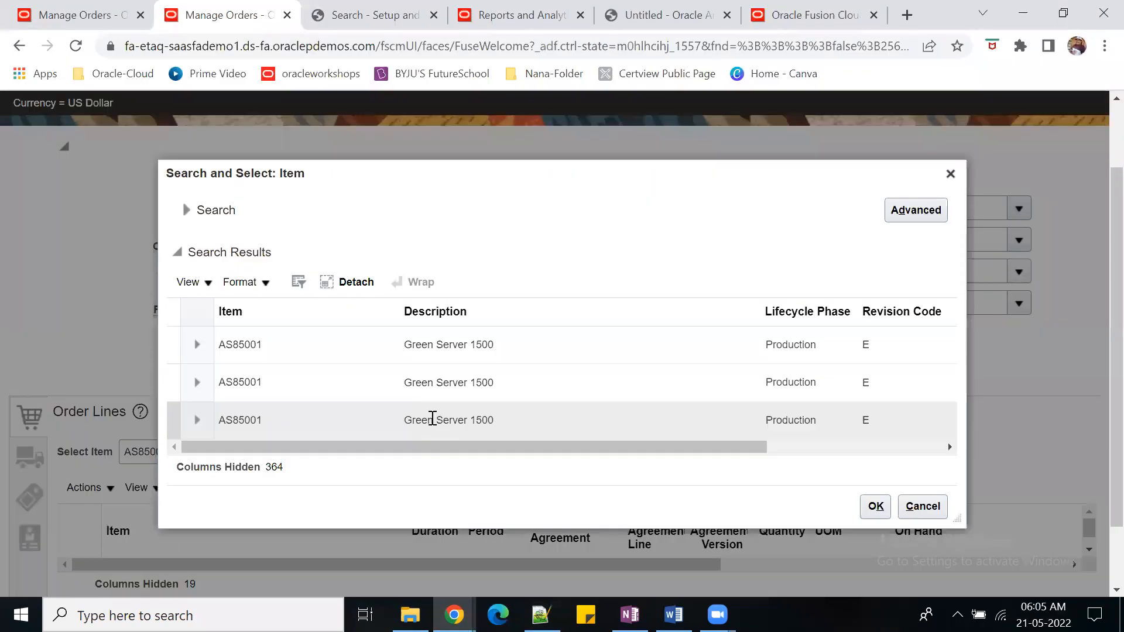
{"action": "left_click", "coordinate": [472, 345]}
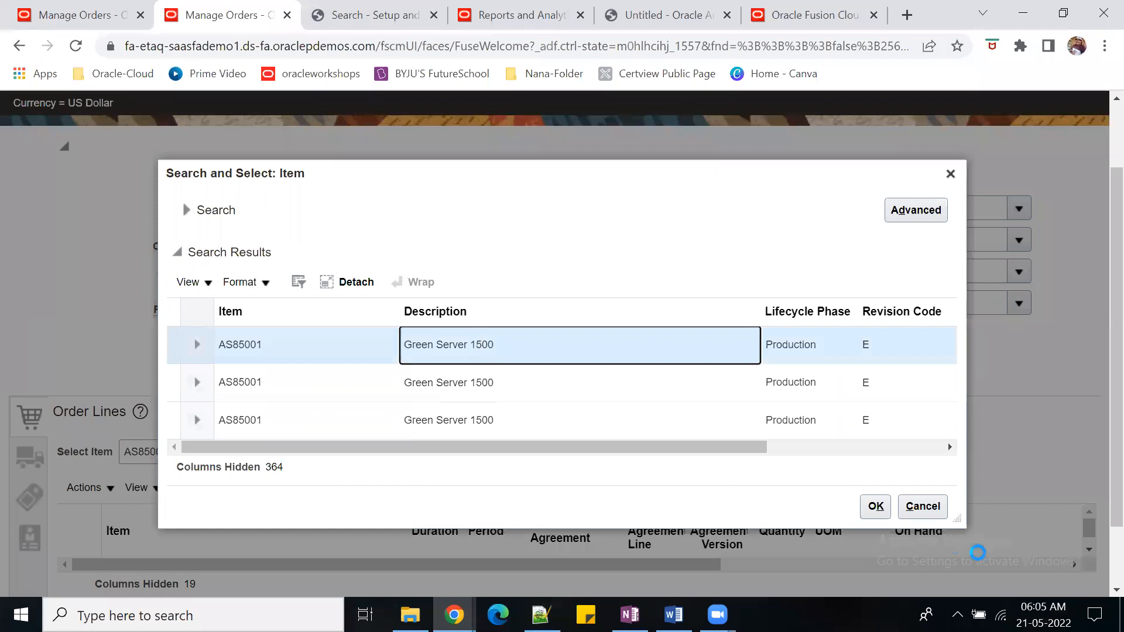
{"action": "left_click", "coordinate": [875, 505]}
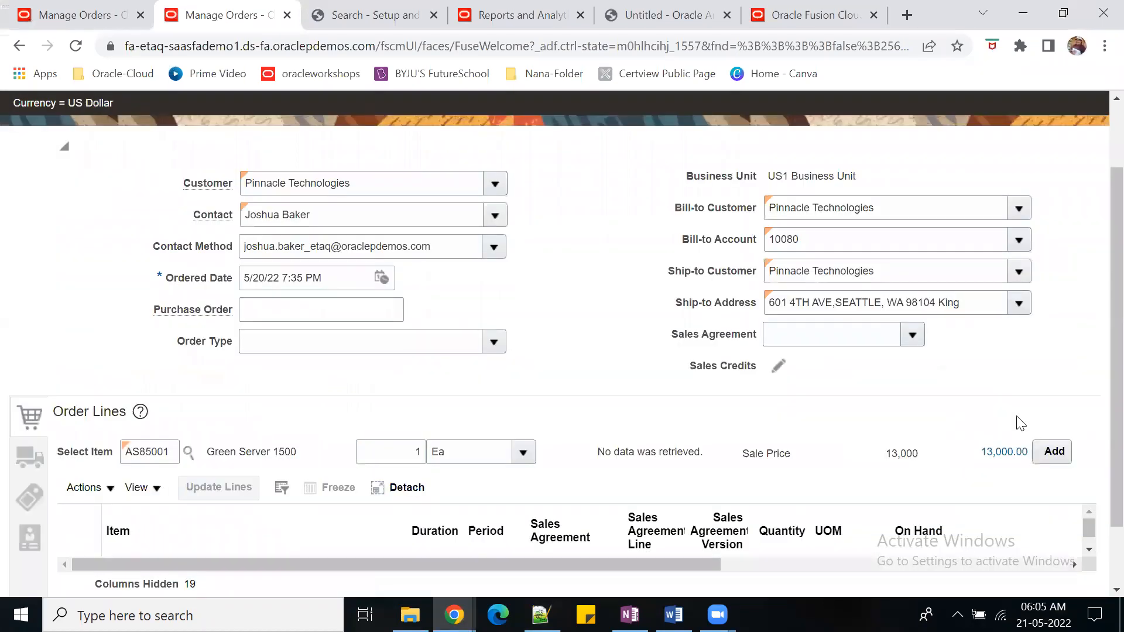
{"action": "double_click", "coordinate": [405, 451]}
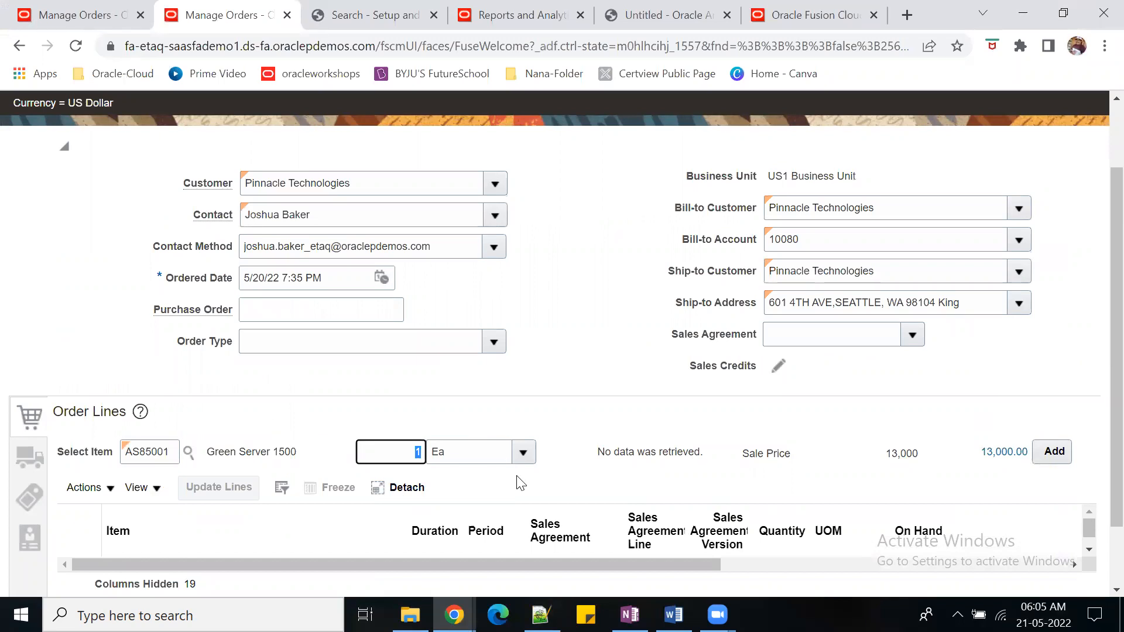
{"action": "type", "text": "2"}
{"action": "key", "text": "Tab"}
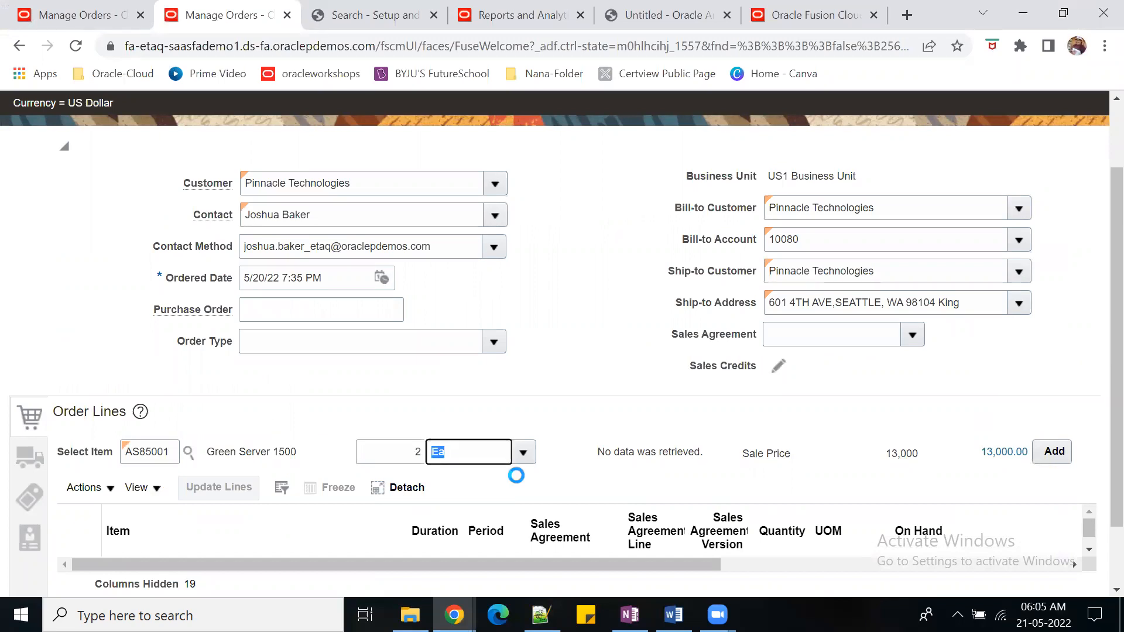
Add the AS85001 line to the order with a quantity of 1 Ea and submit the order.
{"action": "double_click", "coordinate": [408, 454]}
{"action": "type", "text": "1"}
{"action": "key", "text": "Tab"}
{"action": "left_click", "coordinate": [1052, 453]}
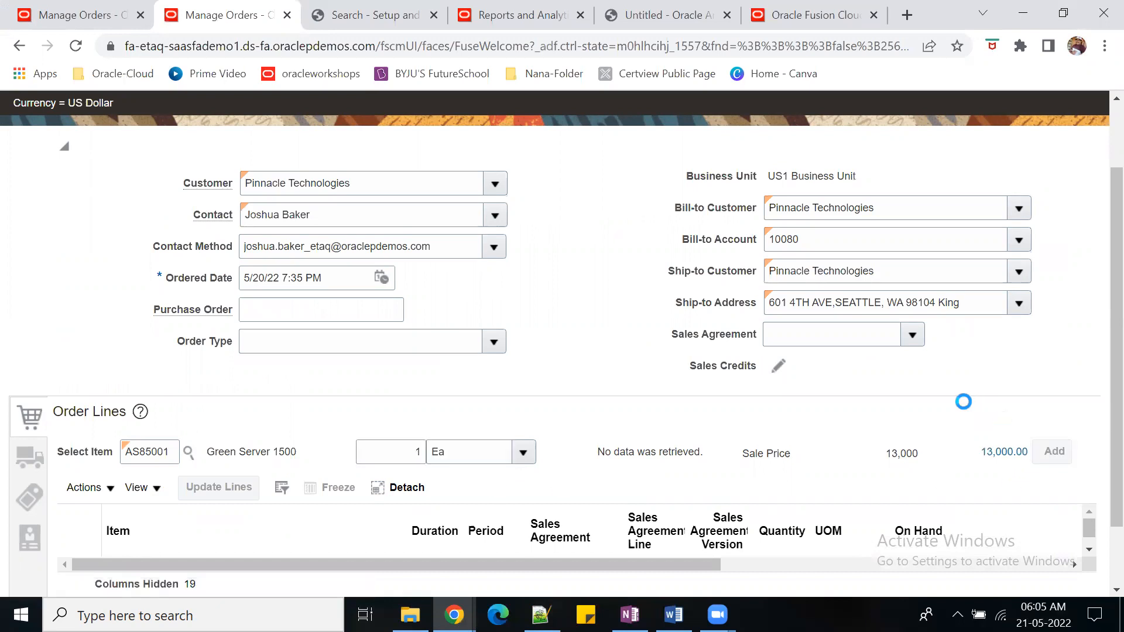
{"action": "scroll", "coordinate": [962, 410], "scroll_direction": "down", "scroll_amount": 2}
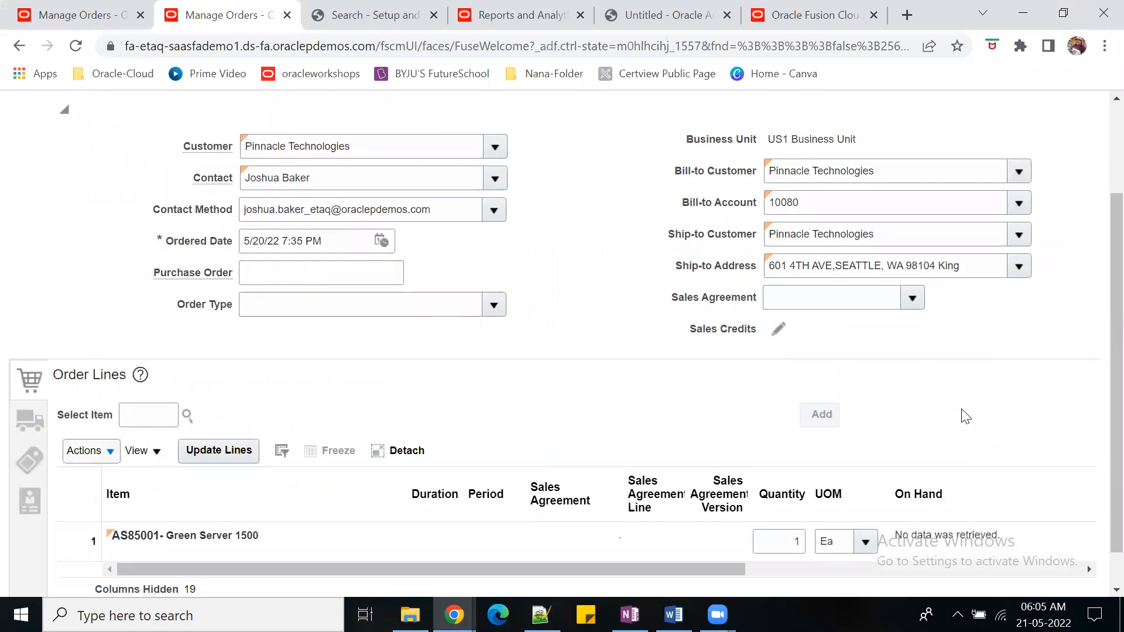
{"action": "scroll", "coordinate": [966, 417], "scroll_direction": "up", "scroll_amount": 4}
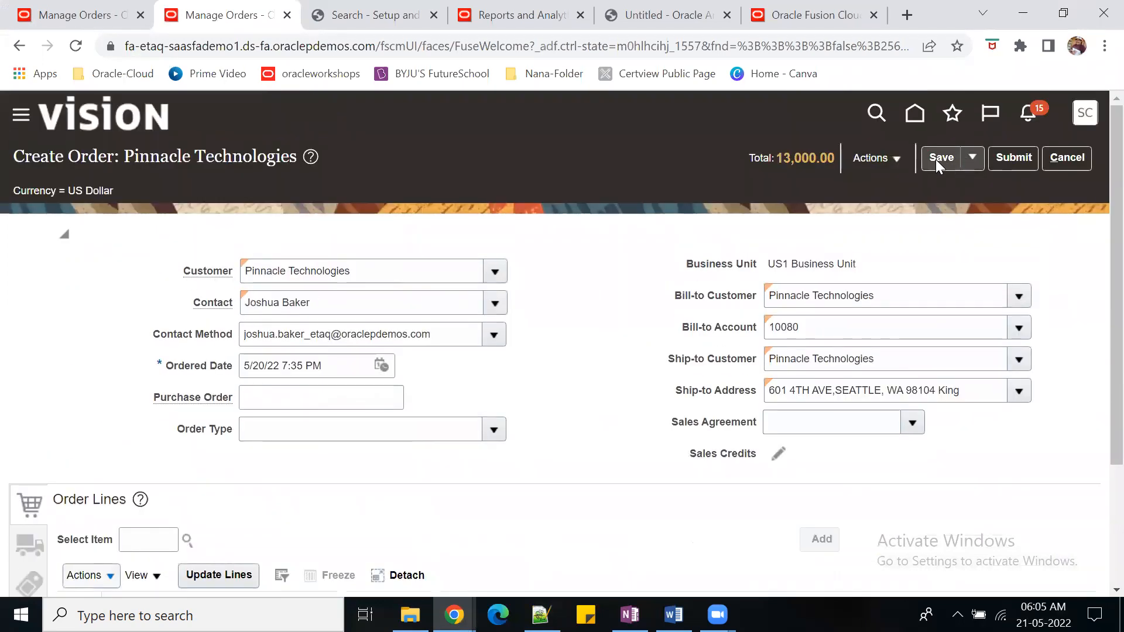
{"action": "left_click", "coordinate": [1018, 159]}
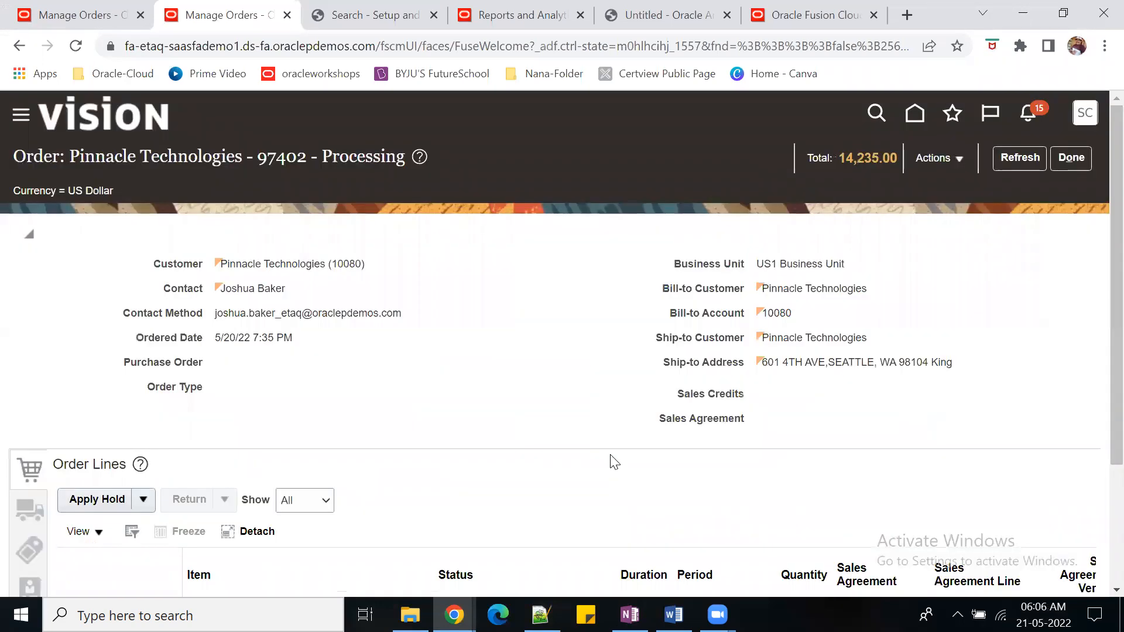
Check the items, quantities, prices and amounts of the submitted order's lines, then close the order and stay on the Overview page.
{"action": "scroll", "coordinate": [610, 455], "scroll_direction": "down", "scroll_amount": 3}
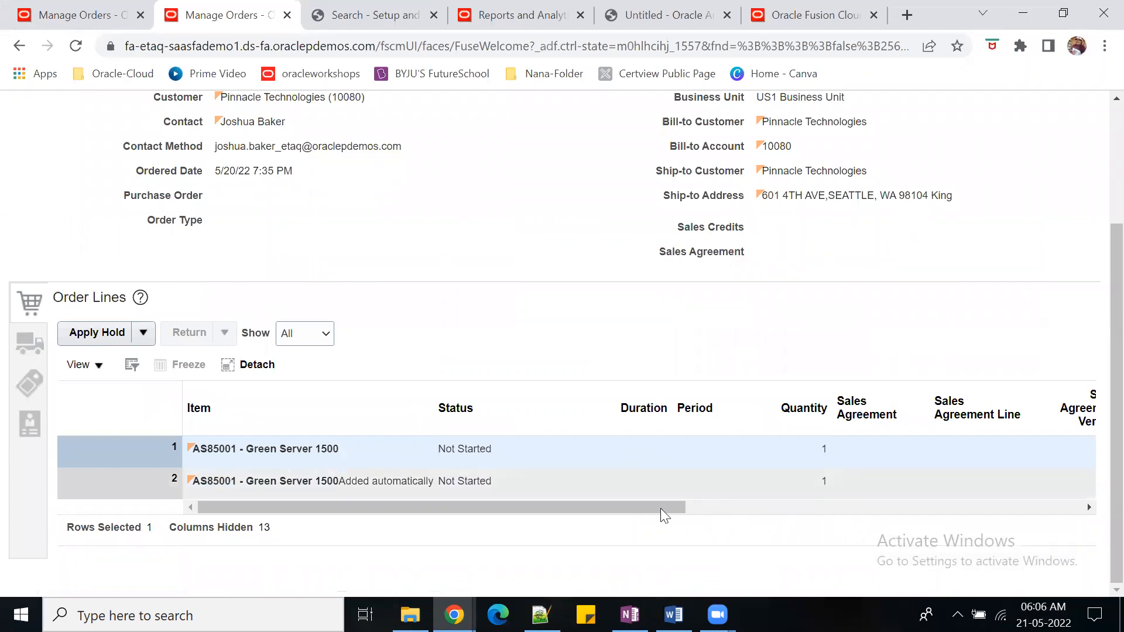
{"action": "left_click_drag", "start_coordinate": [665, 508], "coordinate": [1074, 492]}
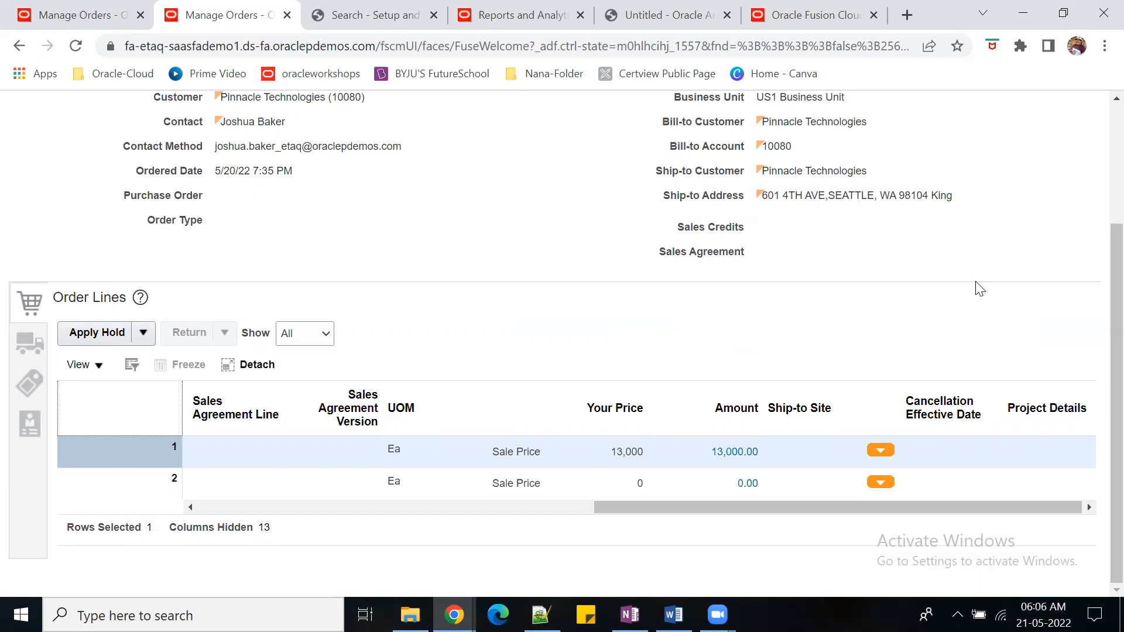
{"action": "scroll", "coordinate": [960, 286], "scroll_direction": "up", "scroll_amount": 3}
{"action": "left_click", "coordinate": [1080, 162]}
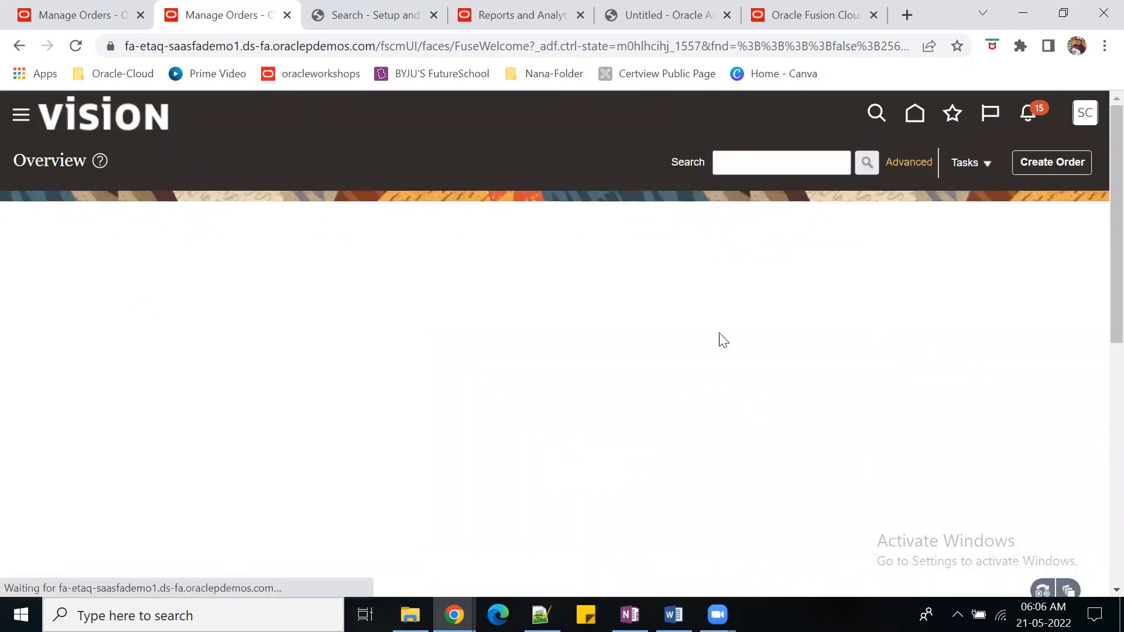
{"action": "left_click", "coordinate": [914, 115]}
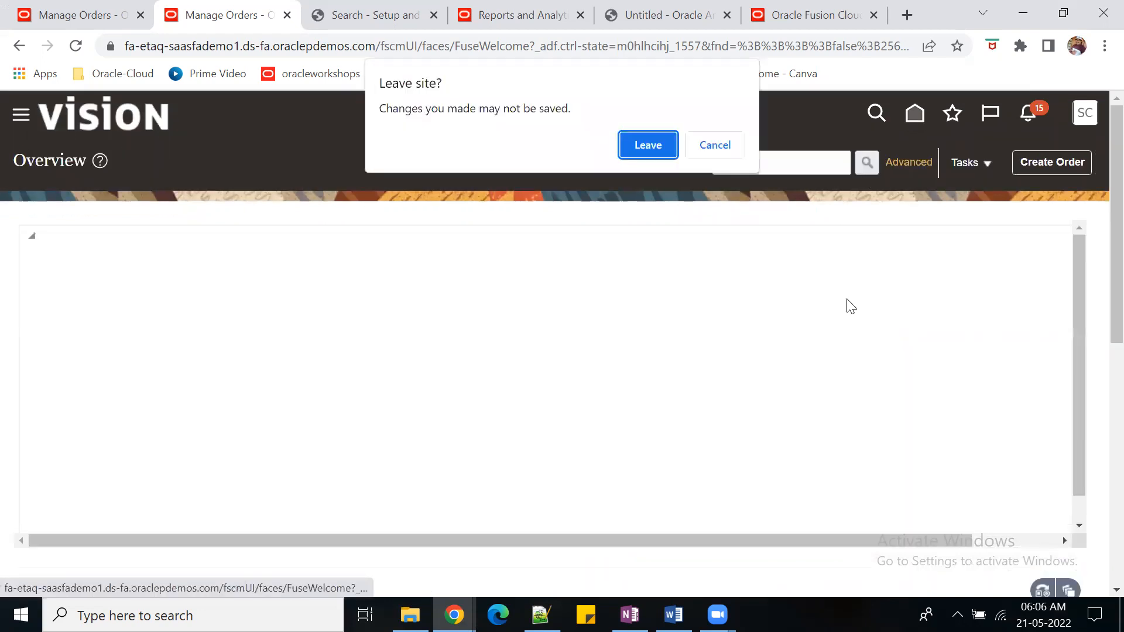
{"action": "left_click", "coordinate": [726, 144]}
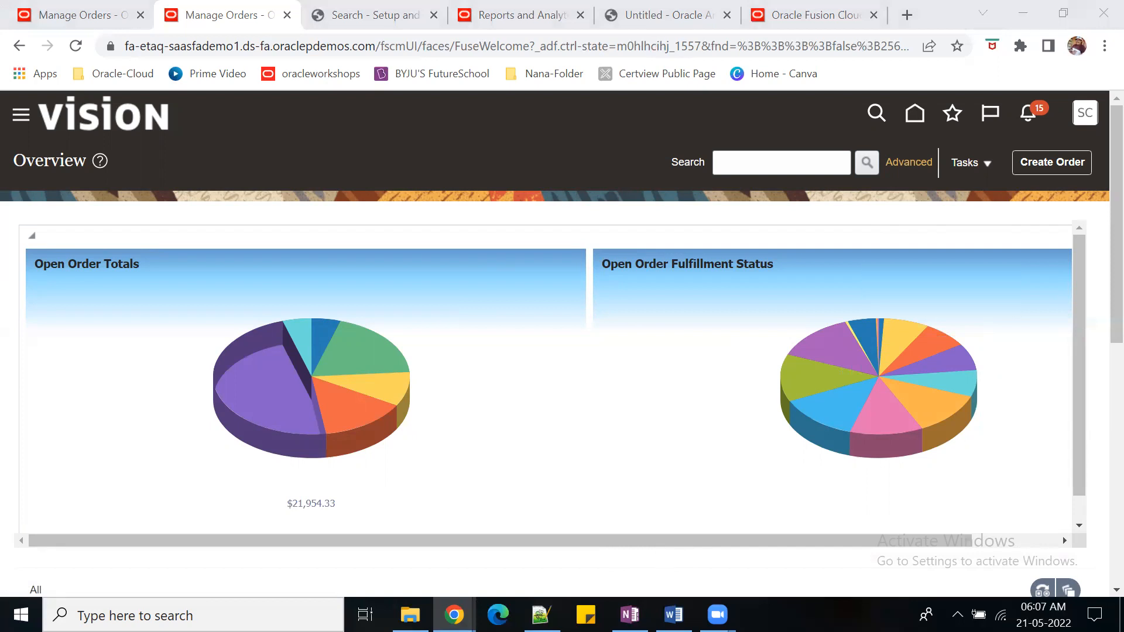
Switch to the YOUTUBE-CHANNEL folder in File Explorer and open Thanksimage.png for viewing.
{"action": "mouse_move", "coordinate": [410, 615]}
{"action": "left_click", "coordinate": [387, 580]}
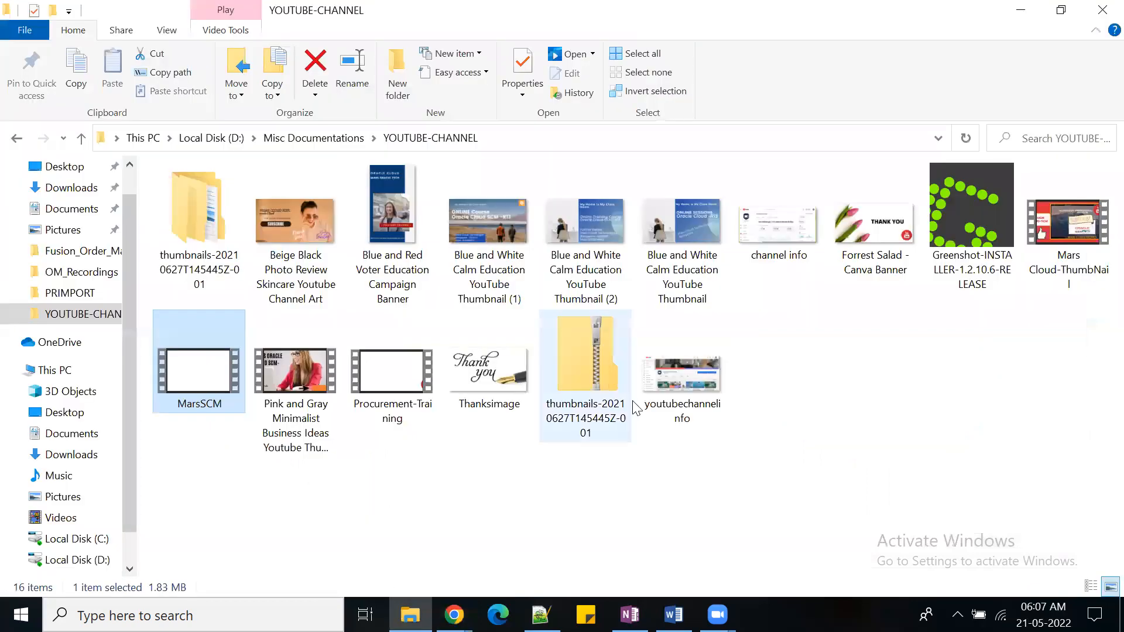
{"action": "double_click", "coordinate": [486, 378]}
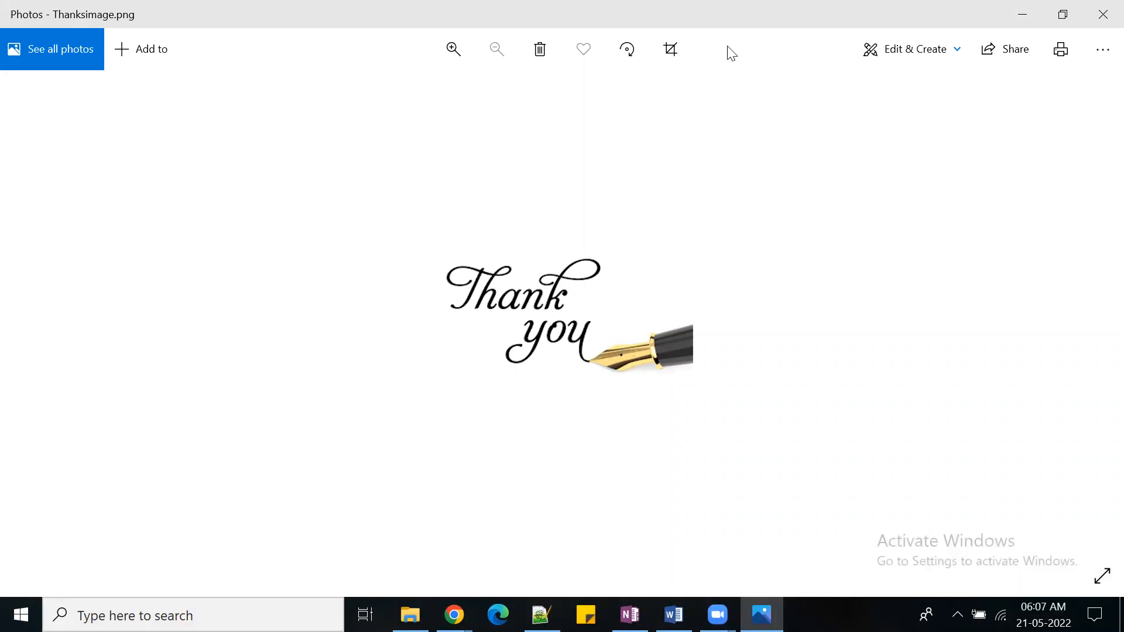
{"action": "left_click", "coordinate": [984, 12]}
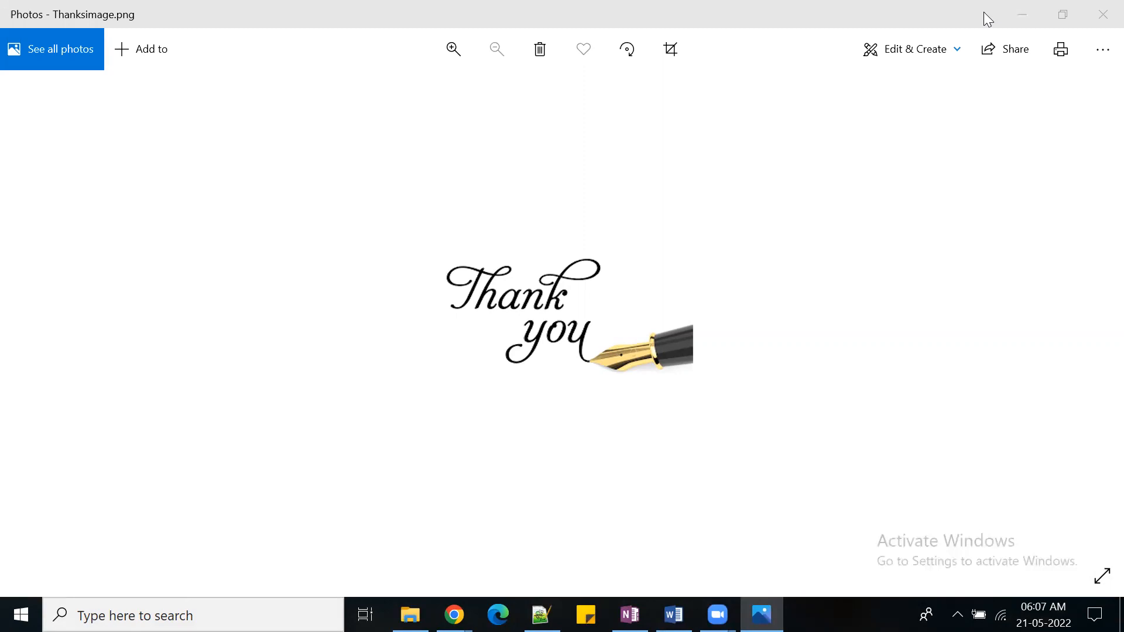